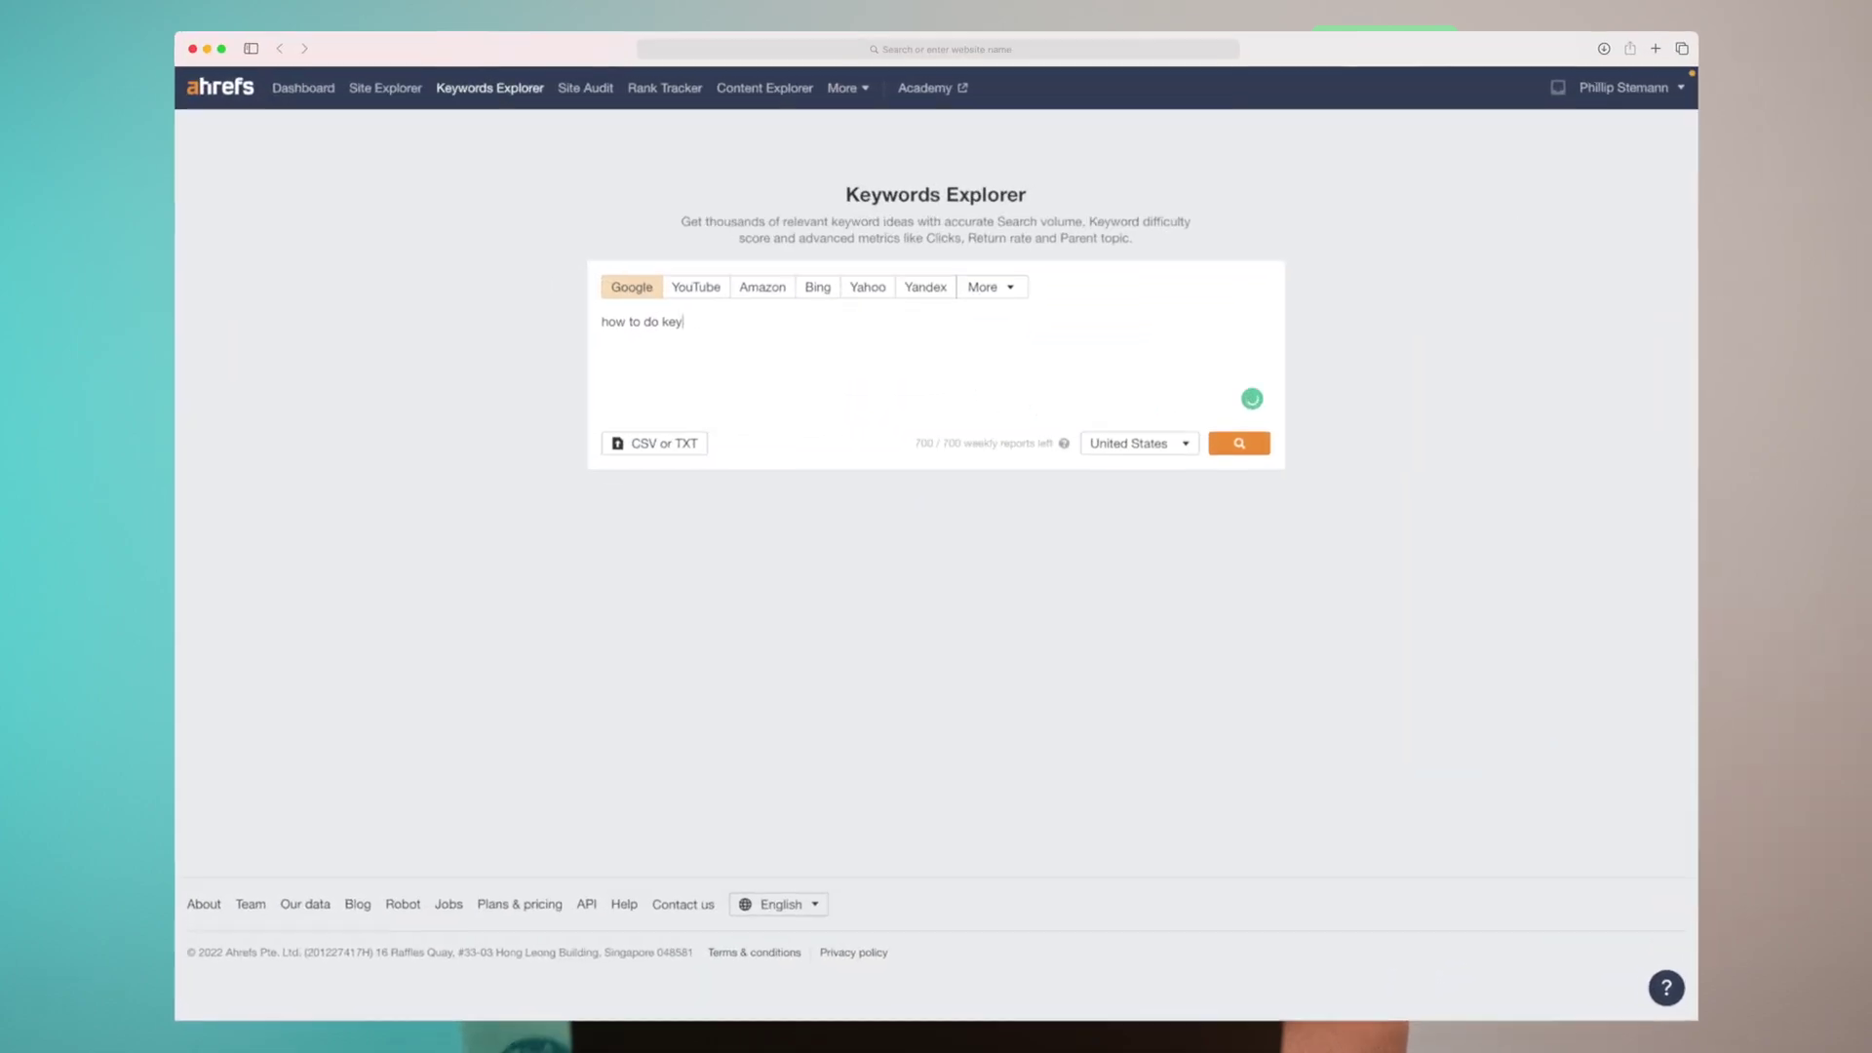
- Run the Ahrefs keyword overview query for 'how to do keyword research'
{"action": "type", "text": "rd research"}
{"action": "left_click", "coordinate": [1250, 449]}
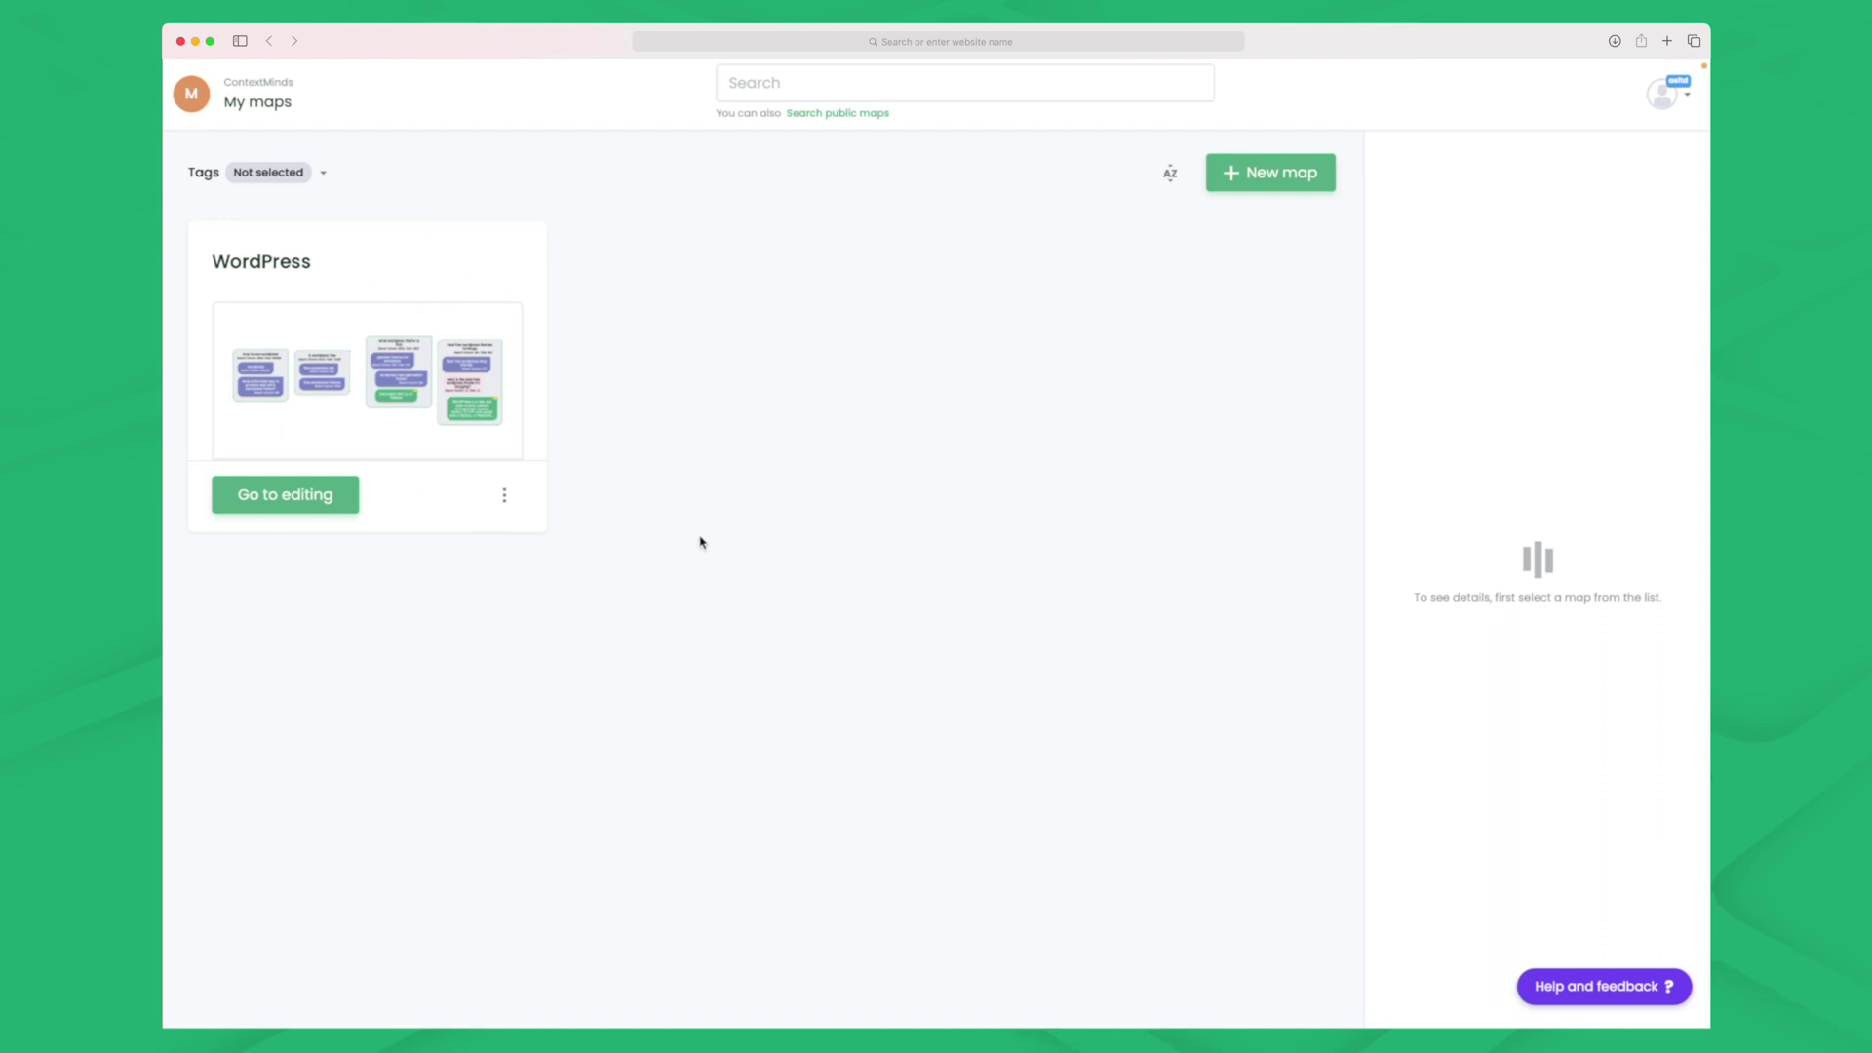
- Create private map 'Outdoor furniture' with a seasonal description and tags outdoor furniture, garden furniture, outdoor couch, chair, table
{"action": "left_click", "coordinate": [1290, 161]}
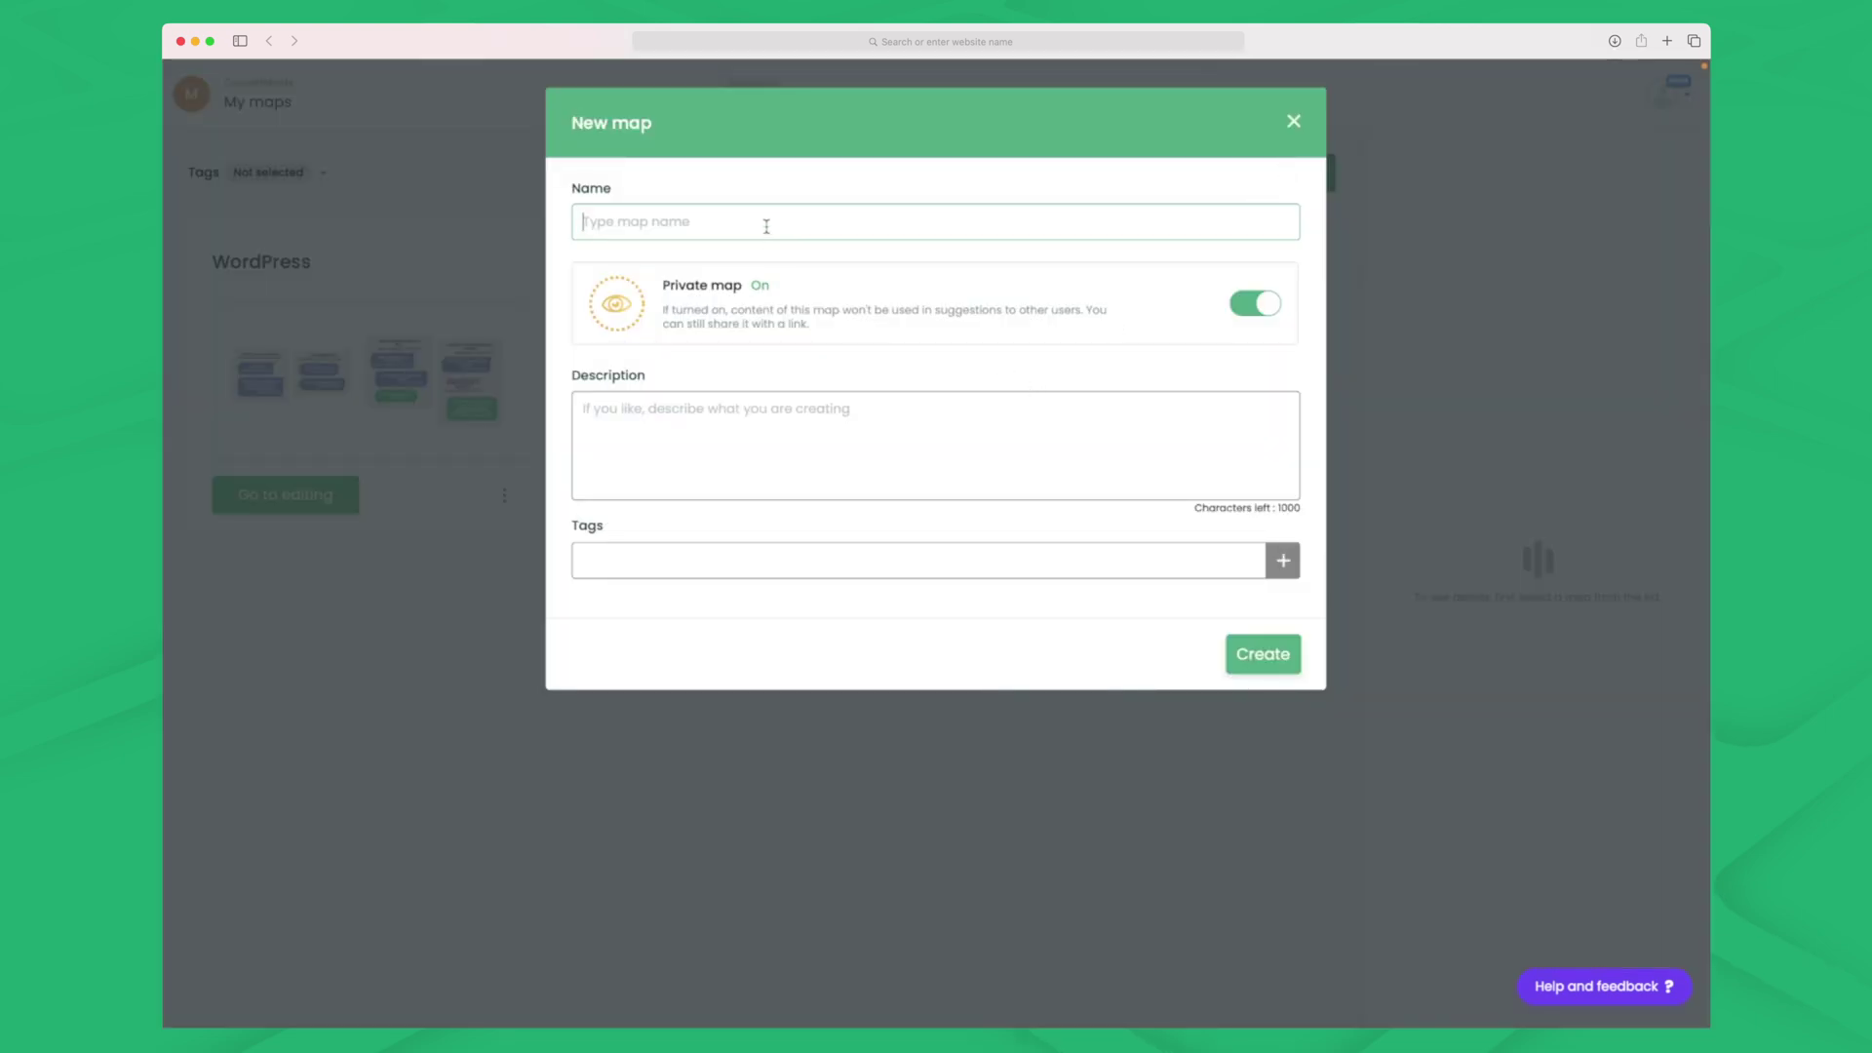
{"action": "left_click", "coordinate": [764, 568]}
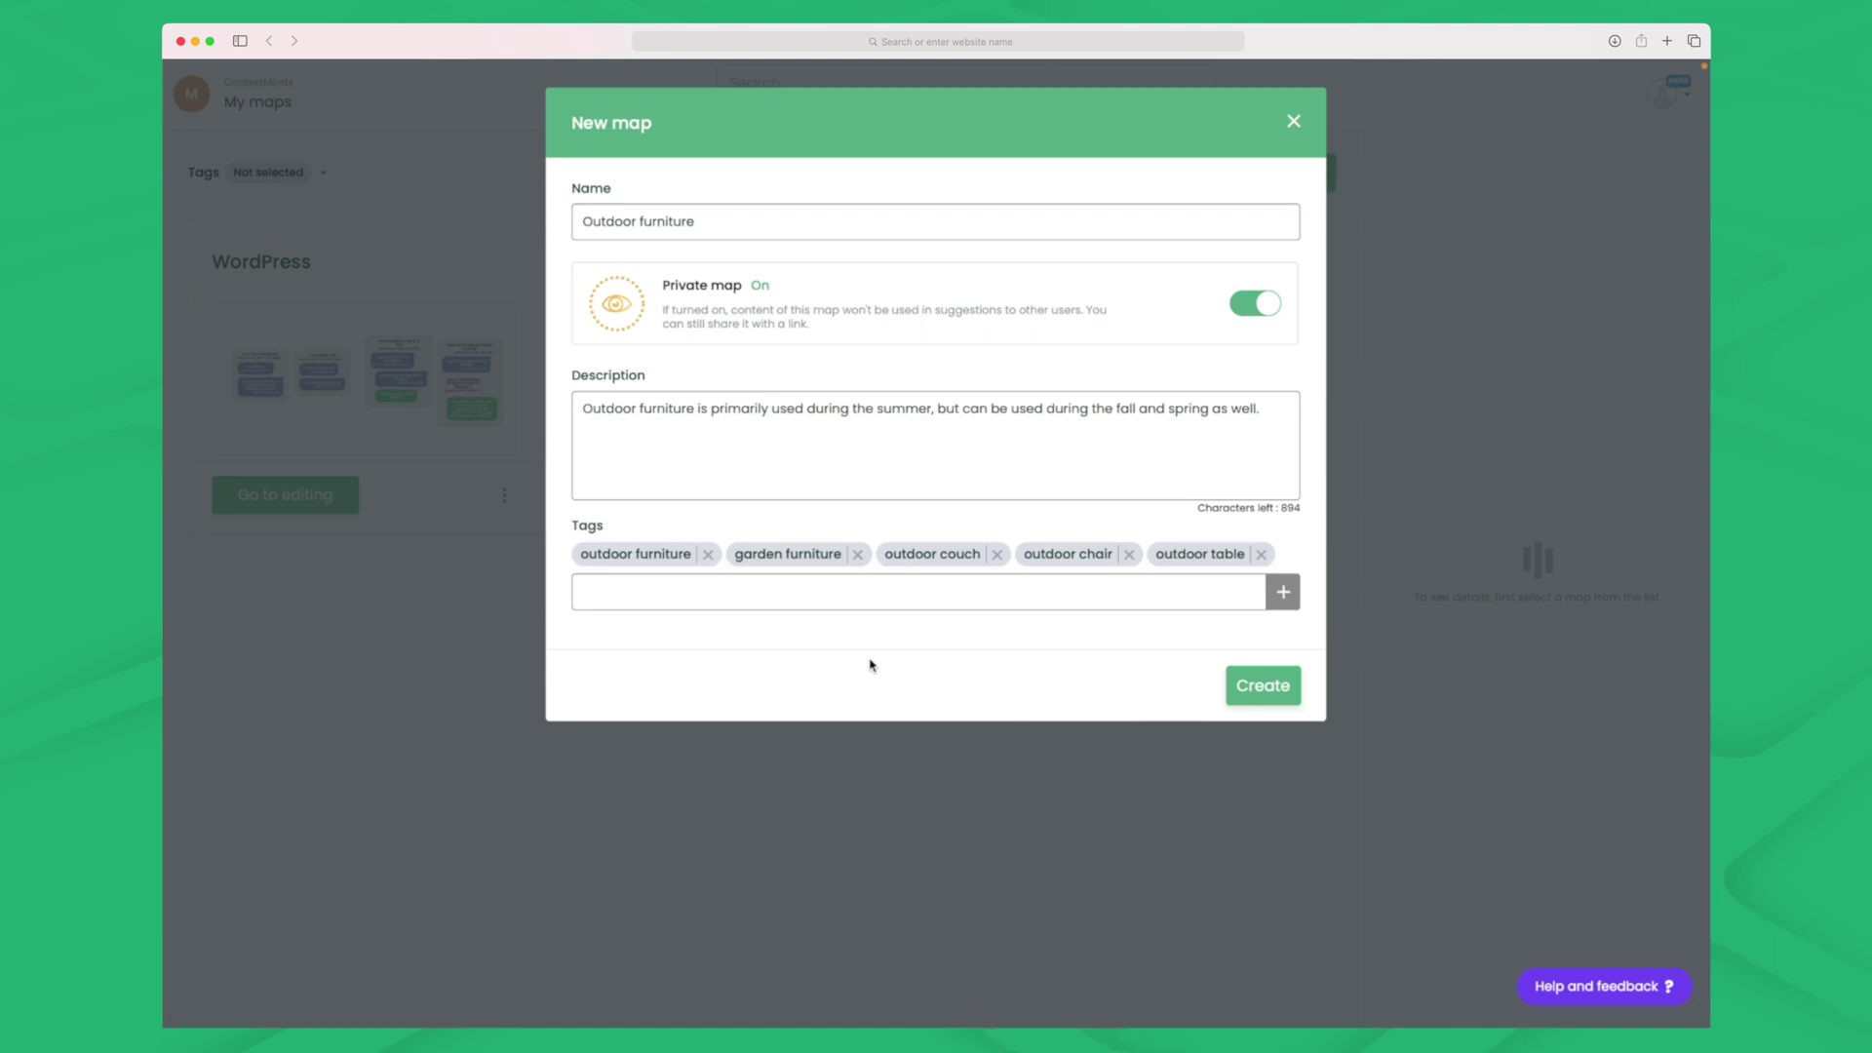
{"action": "left_click_drag", "start_coordinate": [770, 403], "coordinate": [834, 409]}
{"action": "left_click", "coordinate": [814, 434]}
{"action": "left_click", "coordinate": [1273, 687]}
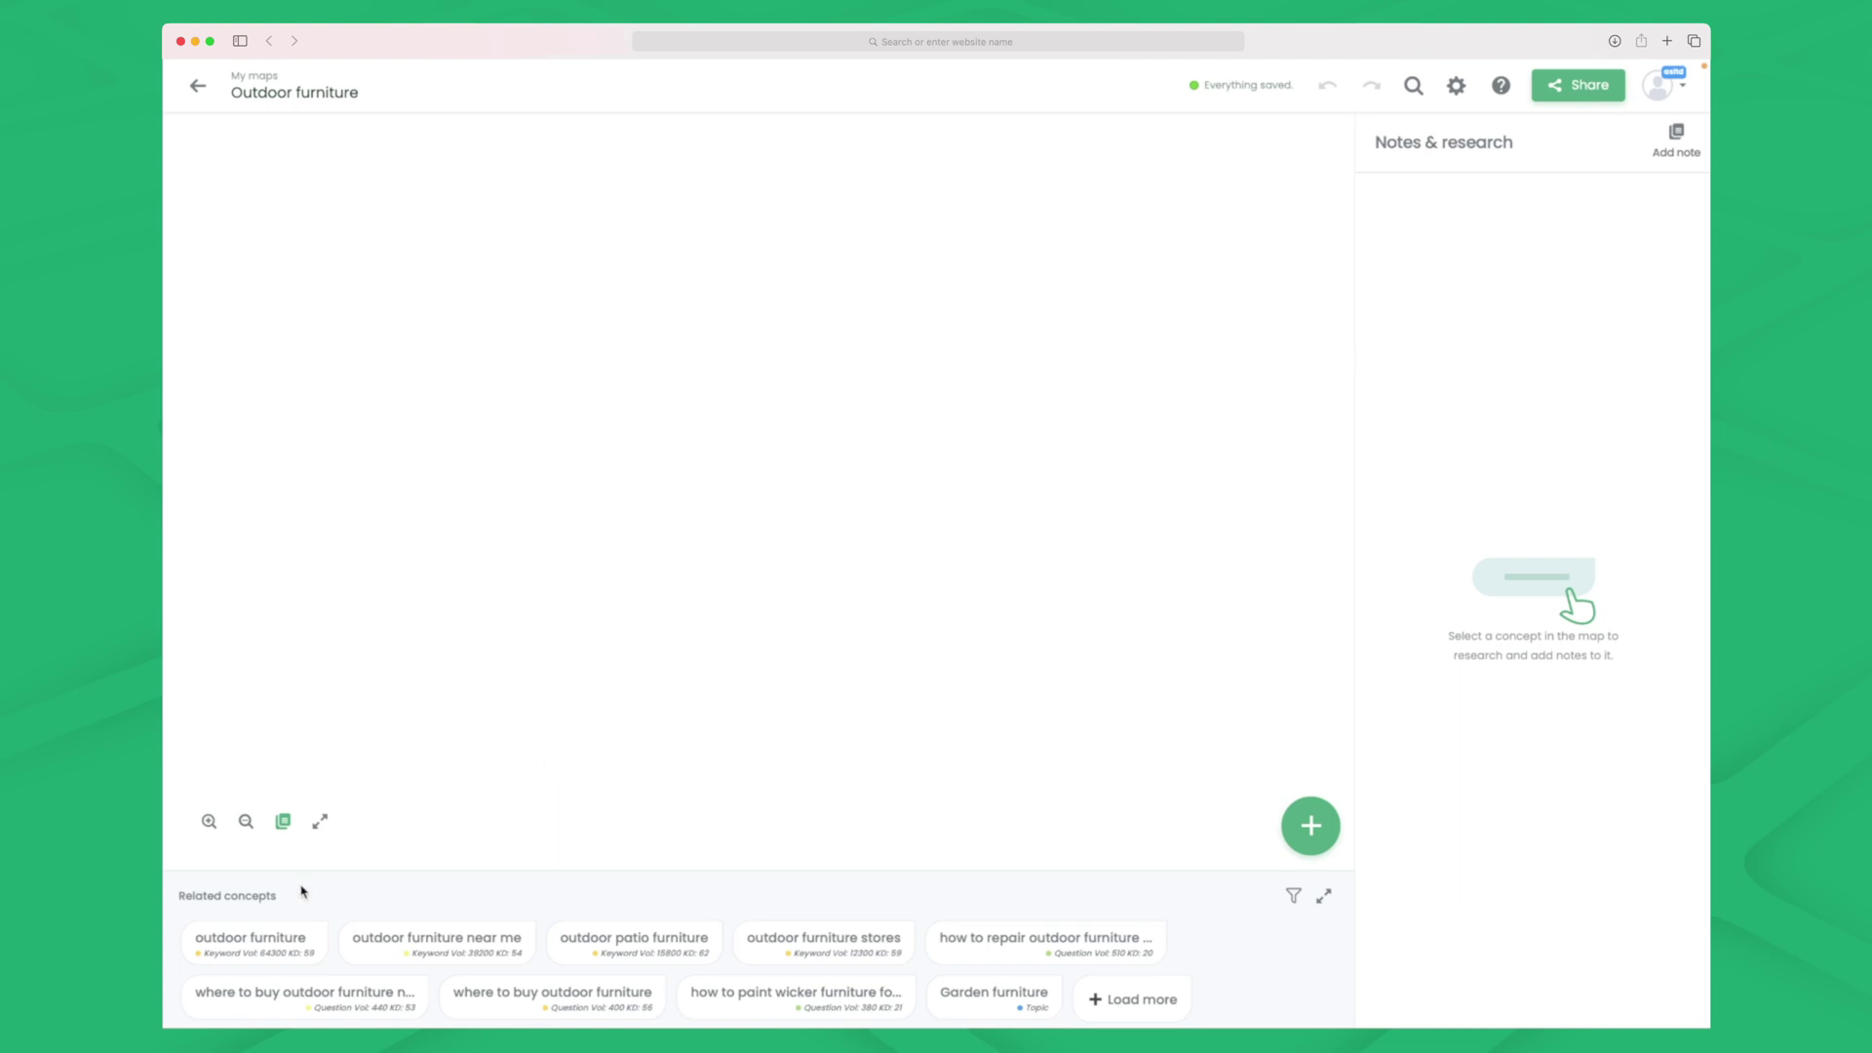
- Place the 'outdoor furniture' concept on the map and show its metrics (search volume 64300)
{"action": "left_click_drag", "start_coordinate": [255, 952], "coordinate": [738, 347]}
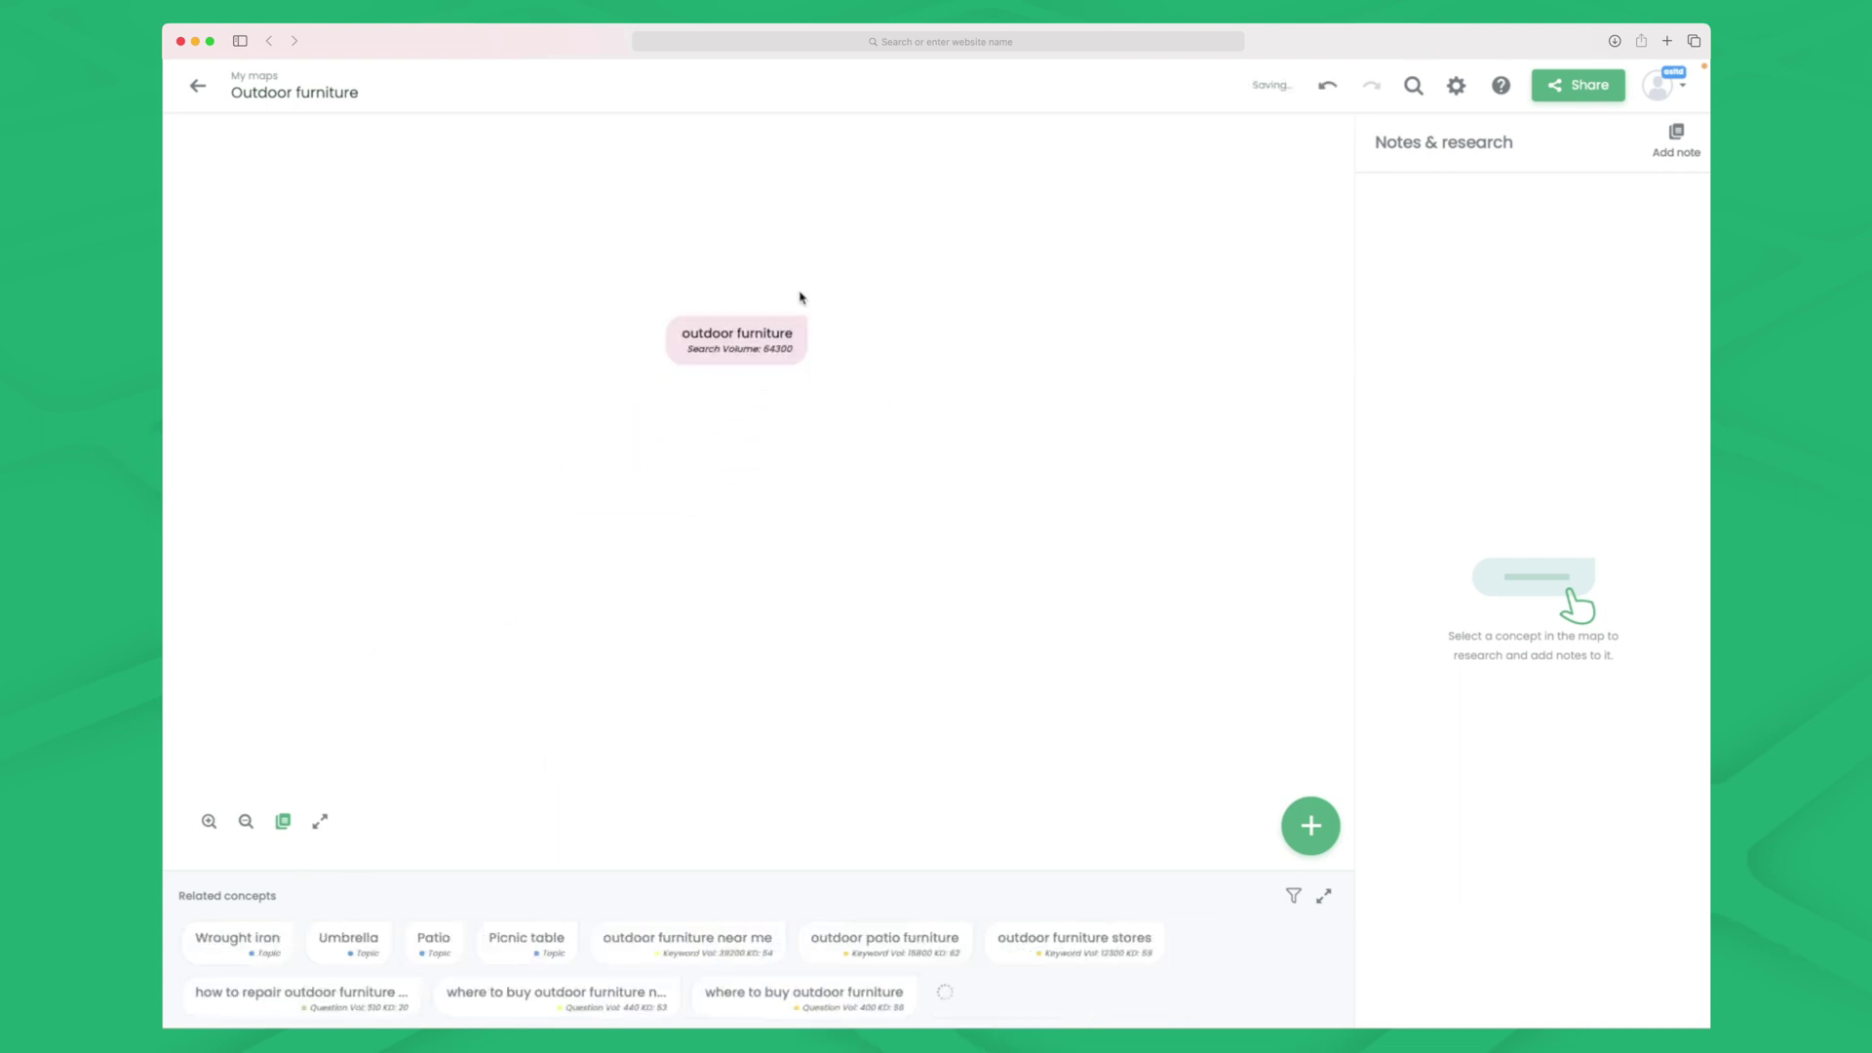
{"action": "left_click", "coordinate": [805, 330]}
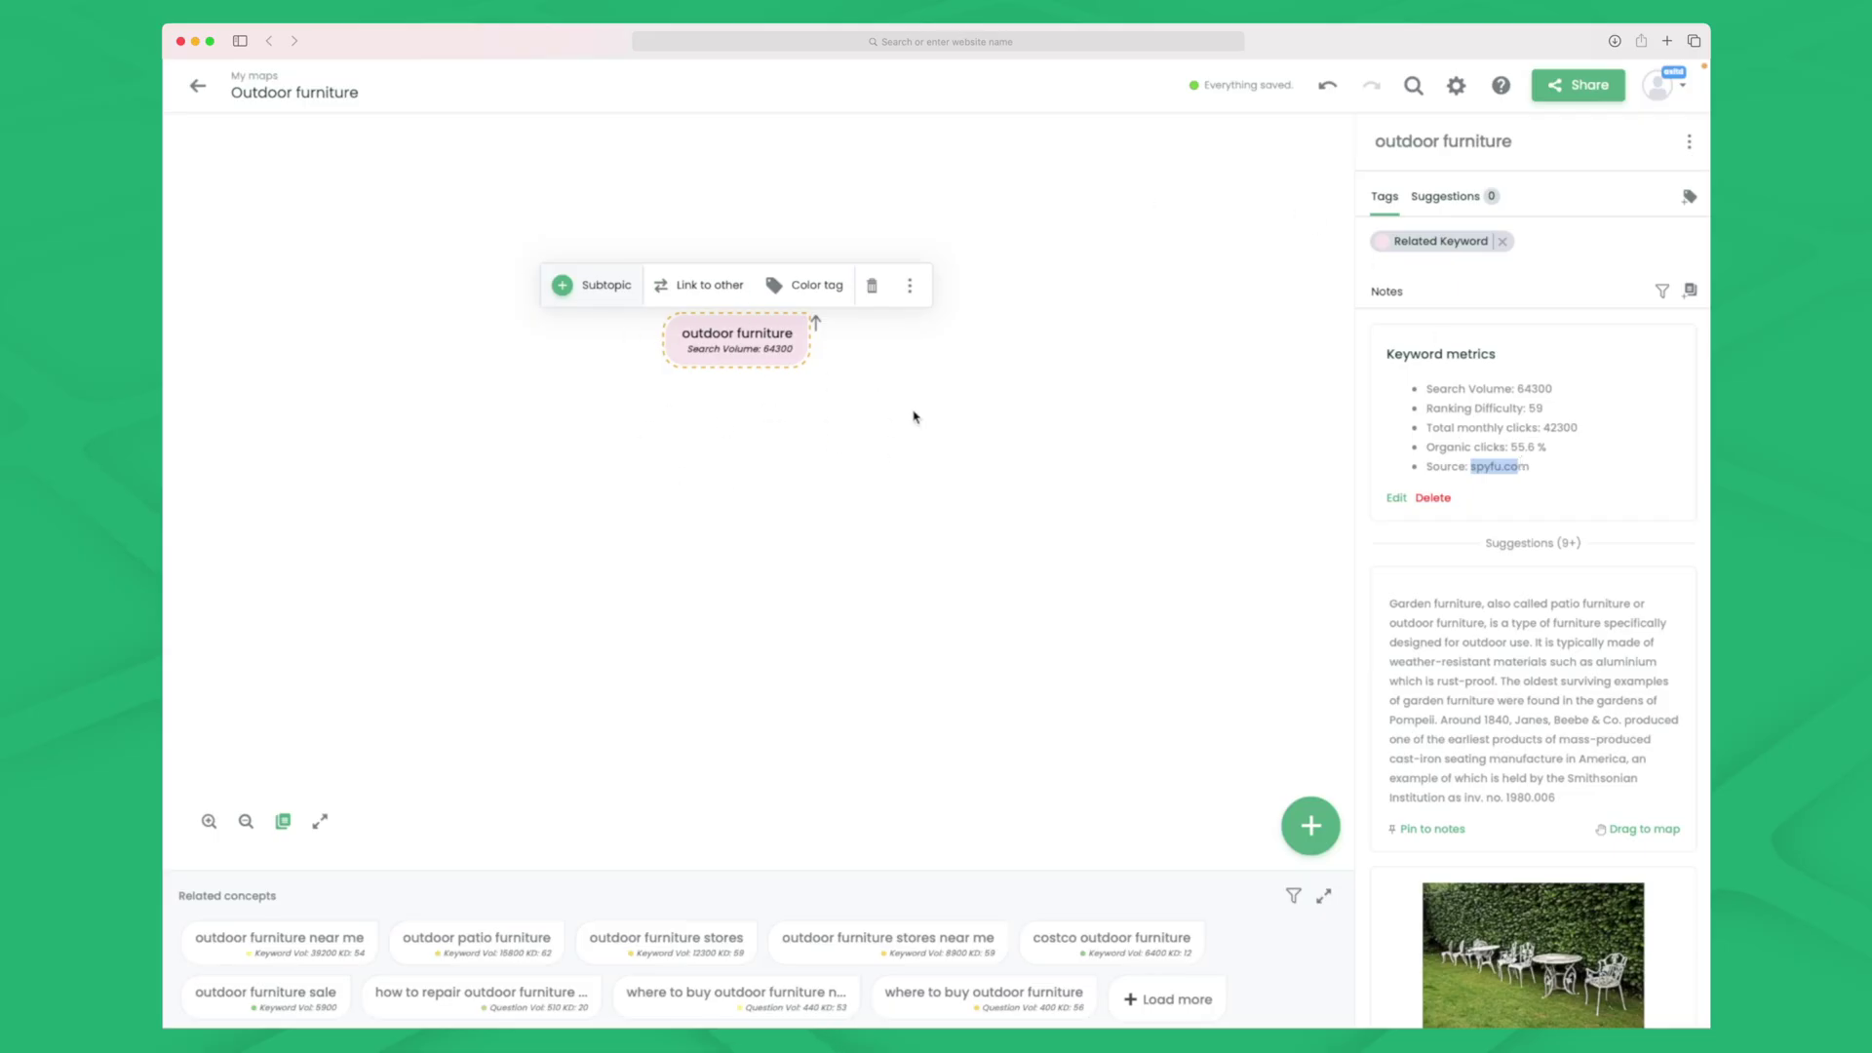
- Scroll the outdoor furniture suggestions down to the Outdoor Casual Furniture Showroom listing and IKEA results
{"action": "scroll", "coordinate": [1543, 589], "scroll_direction": "down", "scroll_amount": 4}
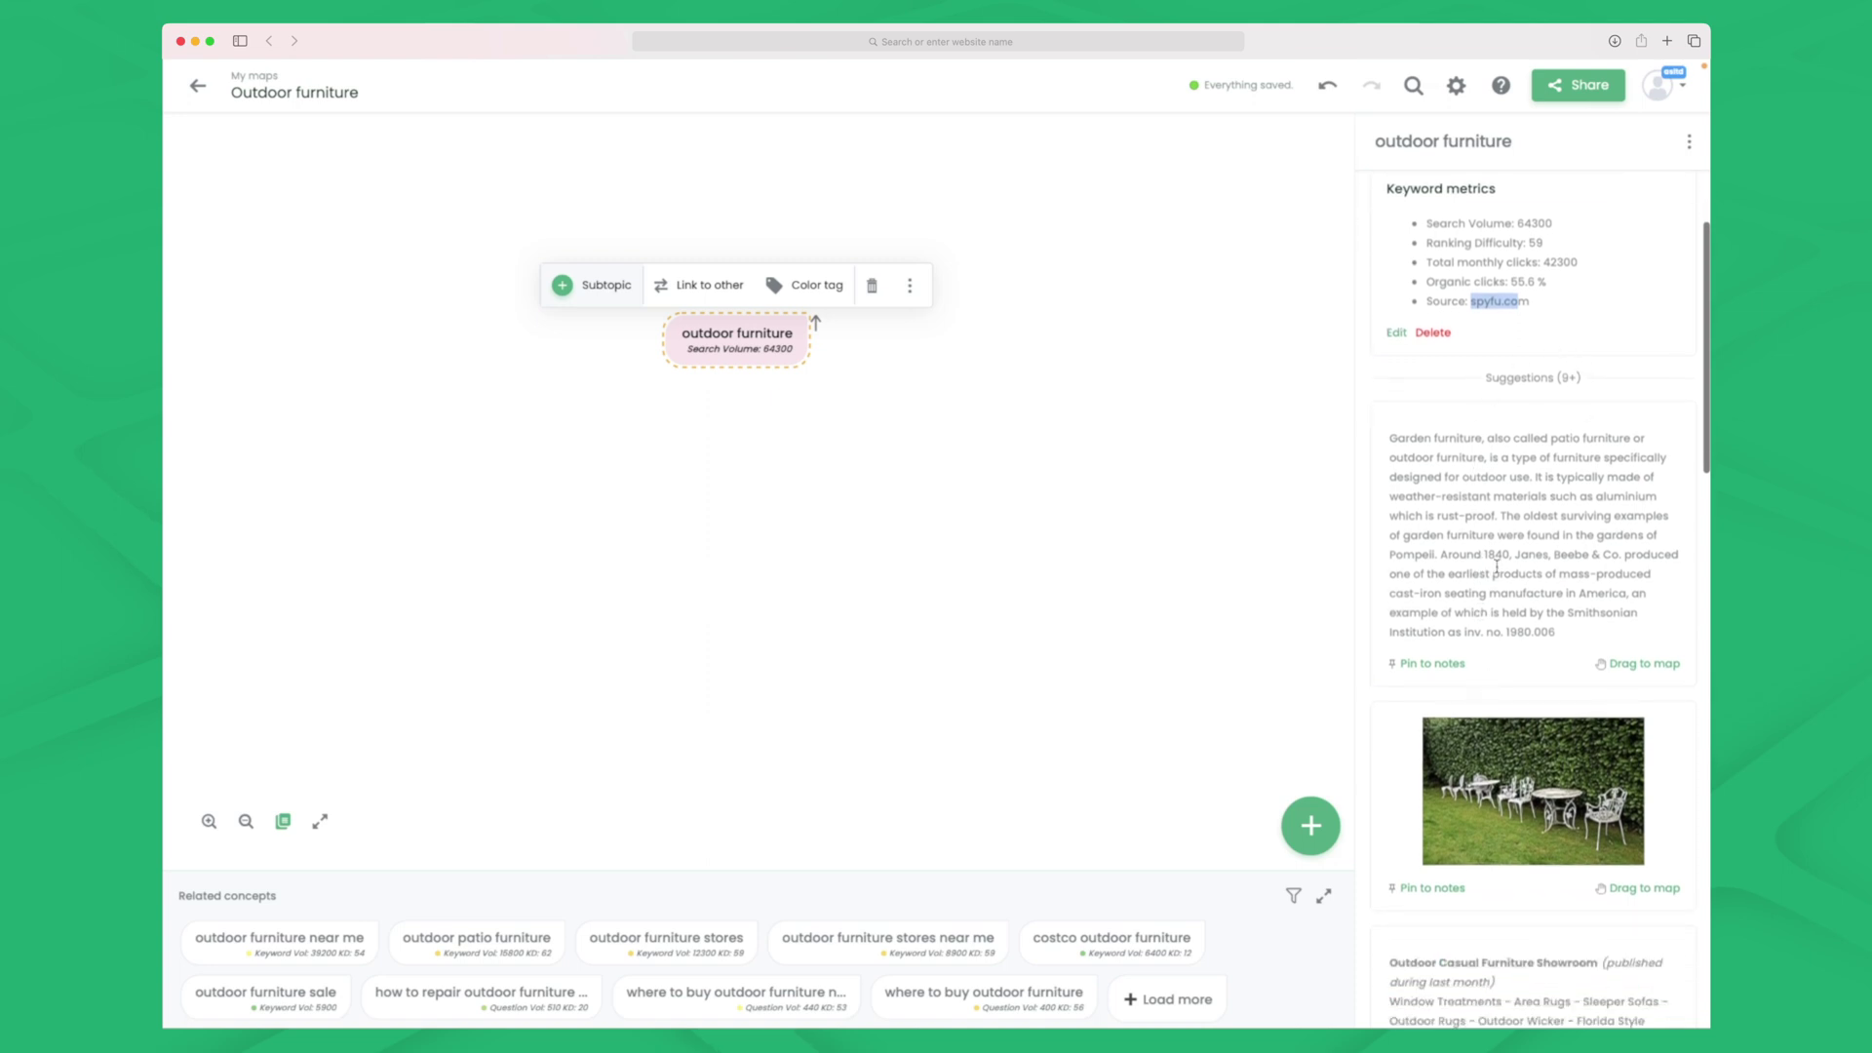
{"action": "scroll", "coordinate": [1514, 481], "scroll_direction": "down", "scroll_amount": 6}
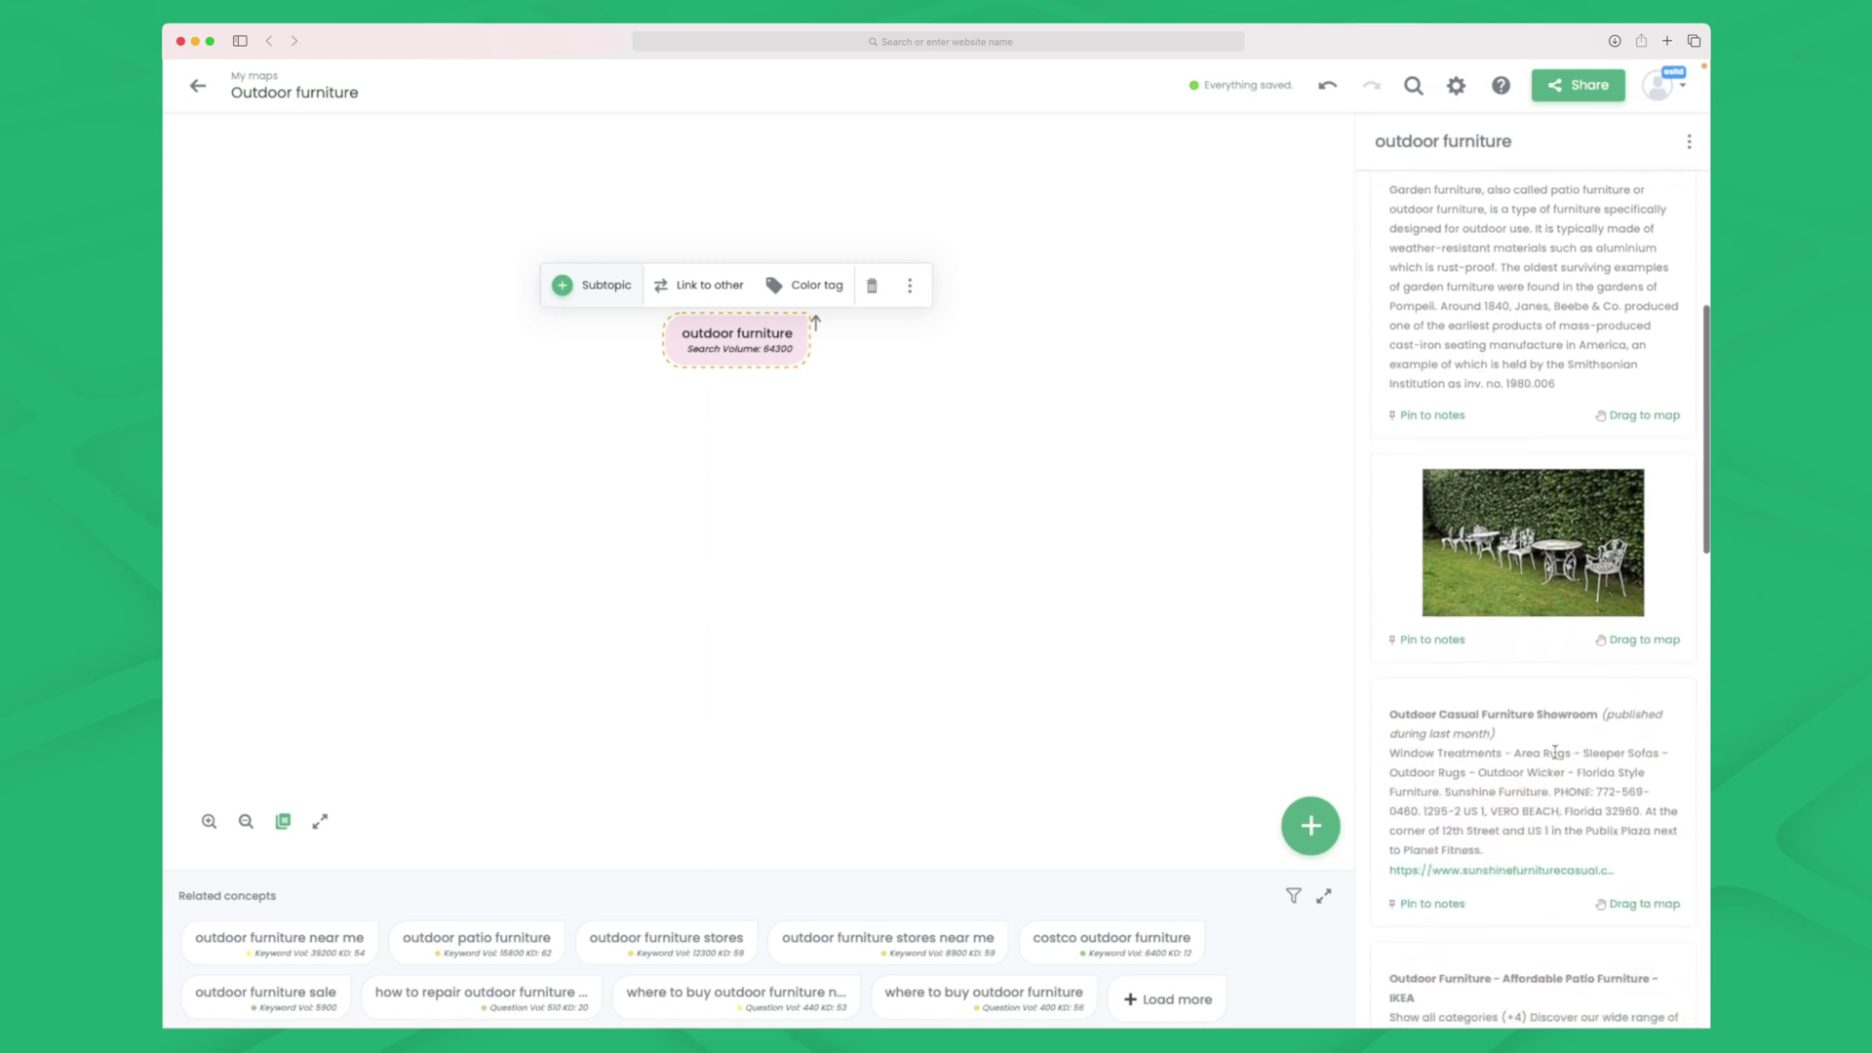
{"action": "scroll", "coordinate": [1522, 624], "scroll_direction": "down", "scroll_amount": 9}
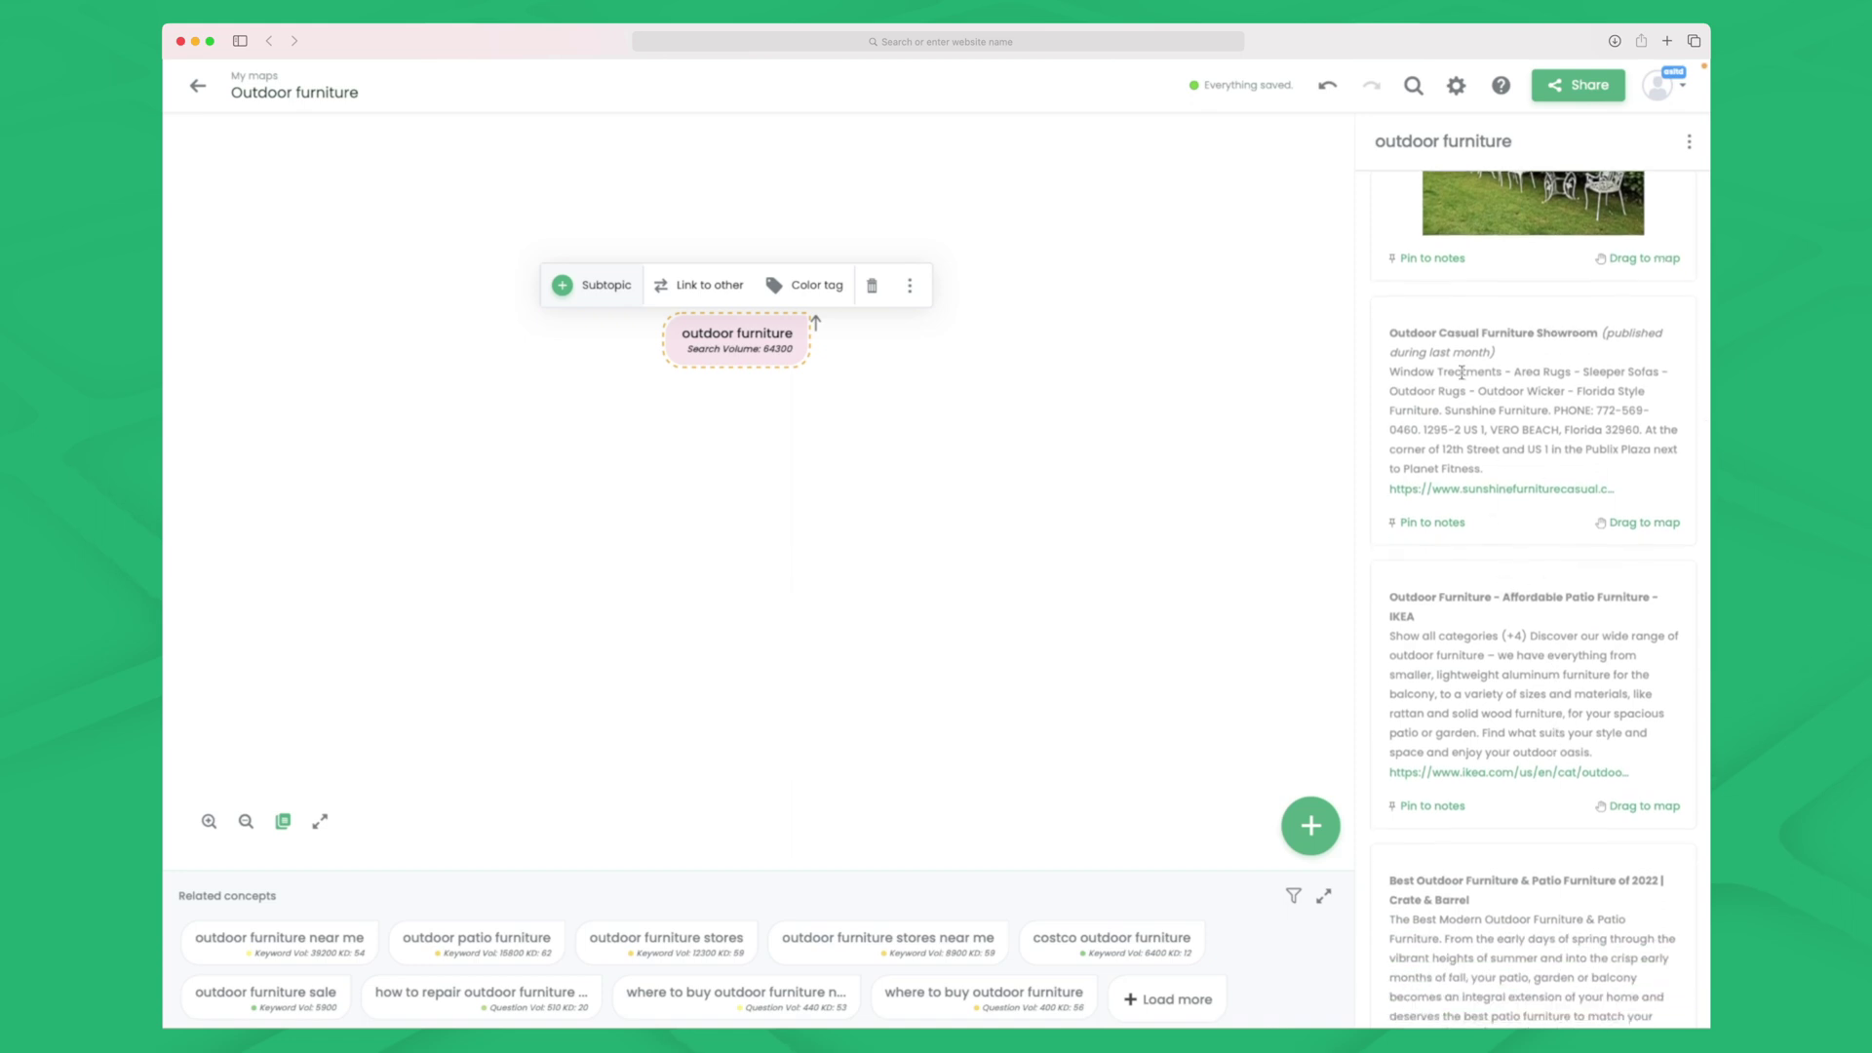
- Add the Outdoor Casual Furniture Showroom suggestion and the AI-generated recliner text as map nodes
{"action": "left_click_drag", "start_coordinate": [1635, 525], "coordinate": [1120, 382]}
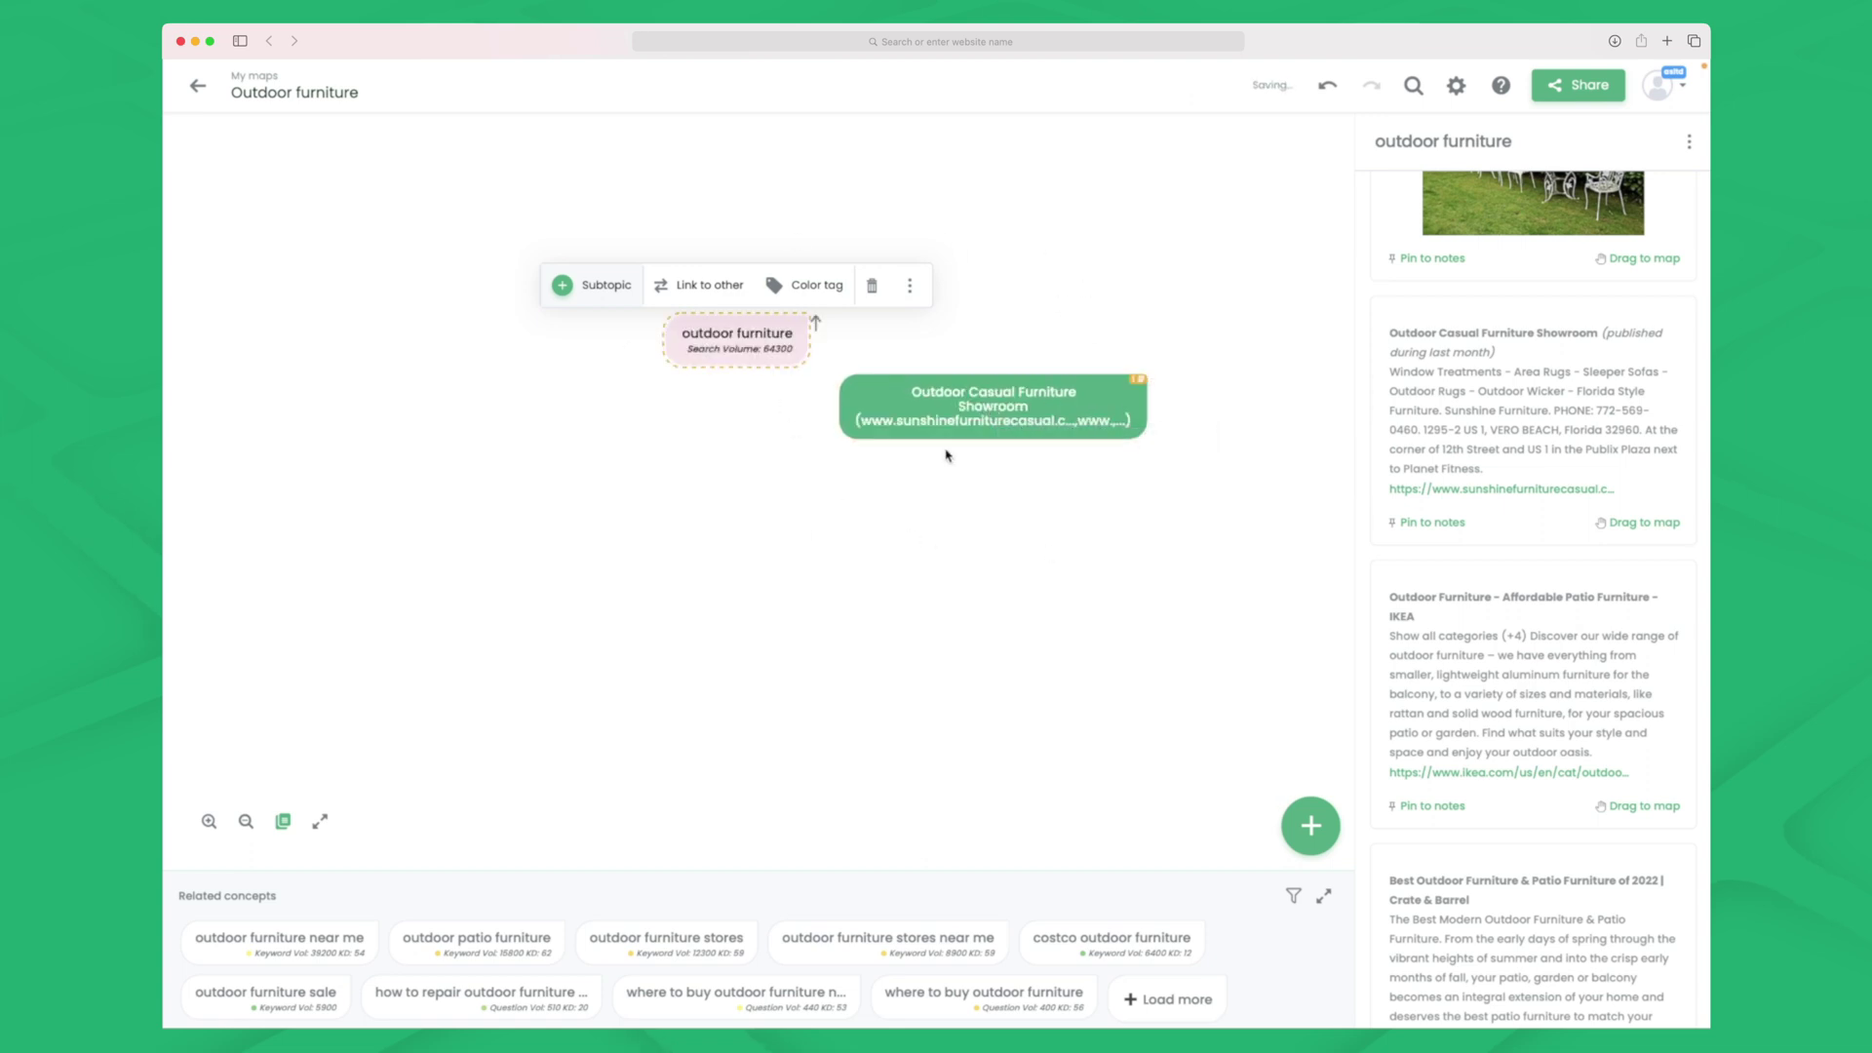
{"action": "scroll", "coordinate": [1526, 686], "scroll_direction": "down", "scroll_amount": 15}
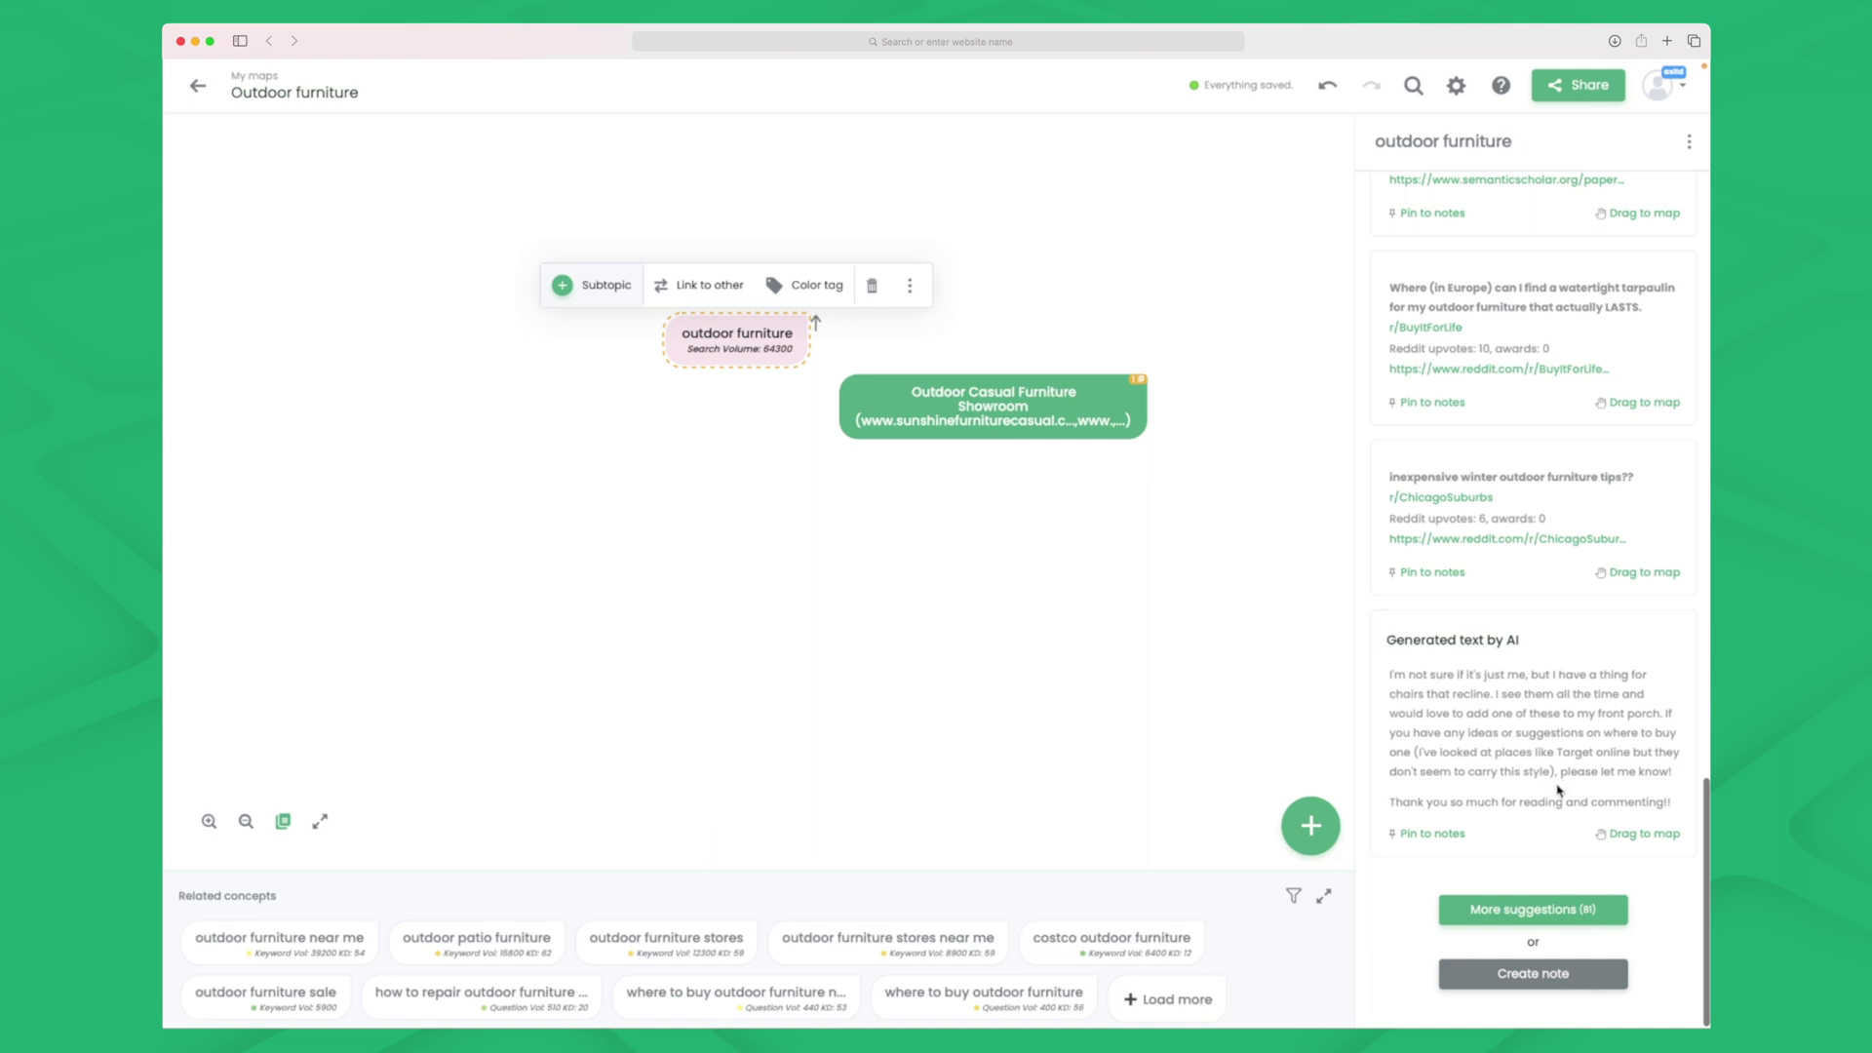
{"action": "left_click_drag", "start_coordinate": [1604, 829], "coordinate": [705, 464]}
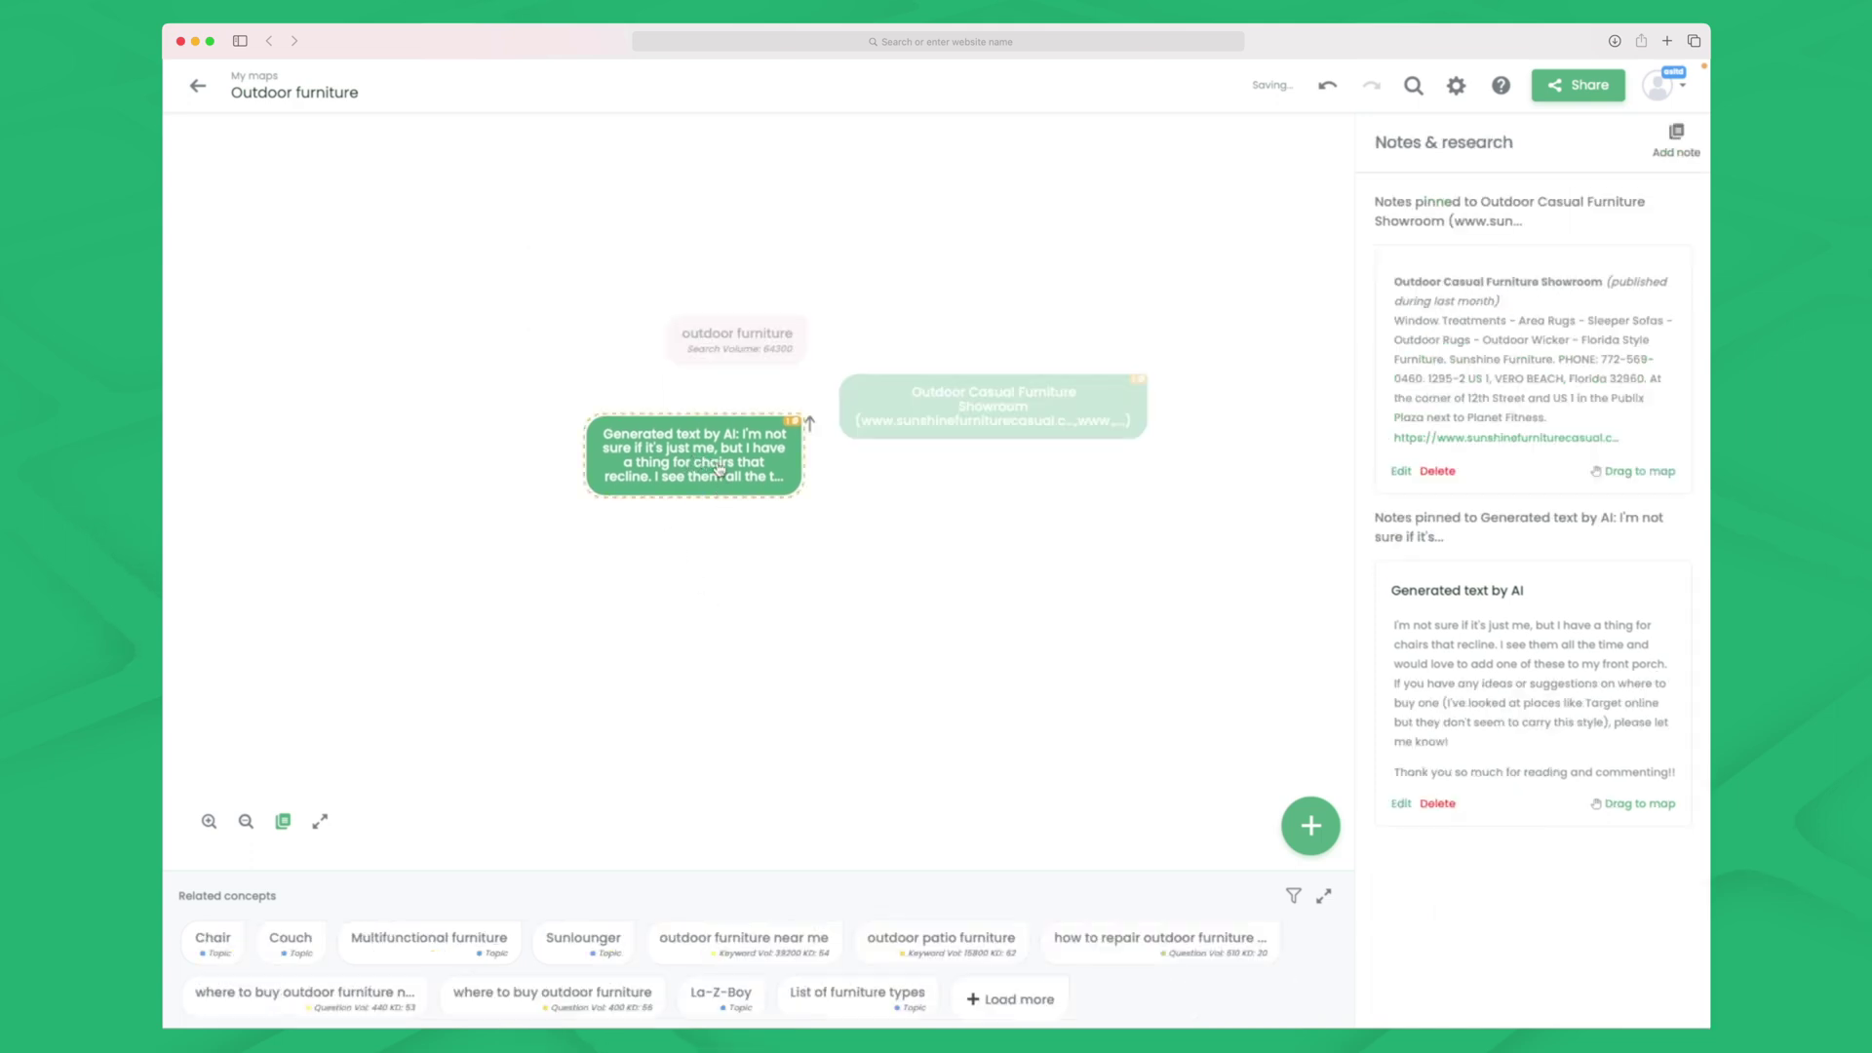
- Nest the AI-text and showroom nodes under outdoor furniture, then move the group left
{"action": "left_click_drag", "start_coordinate": [719, 469], "coordinate": [747, 353]}
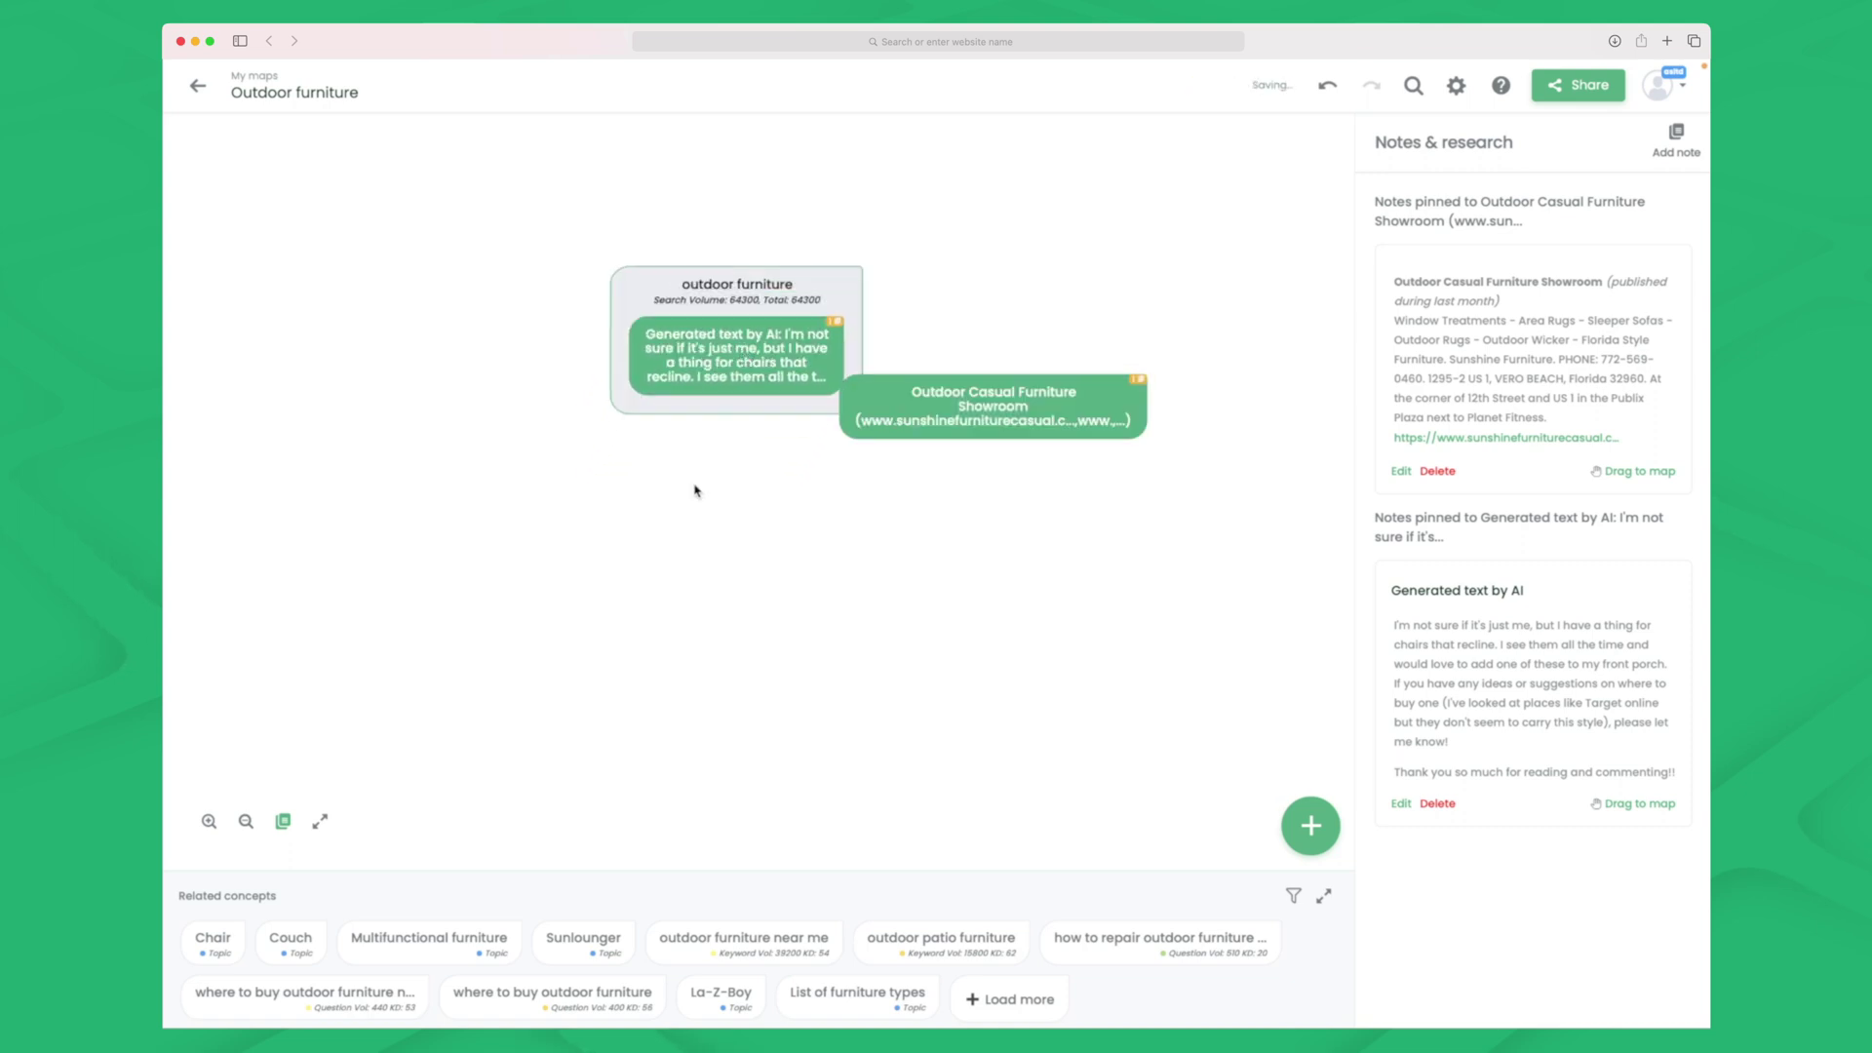
{"action": "left_click_drag", "start_coordinate": [1005, 417], "coordinate": [811, 409]}
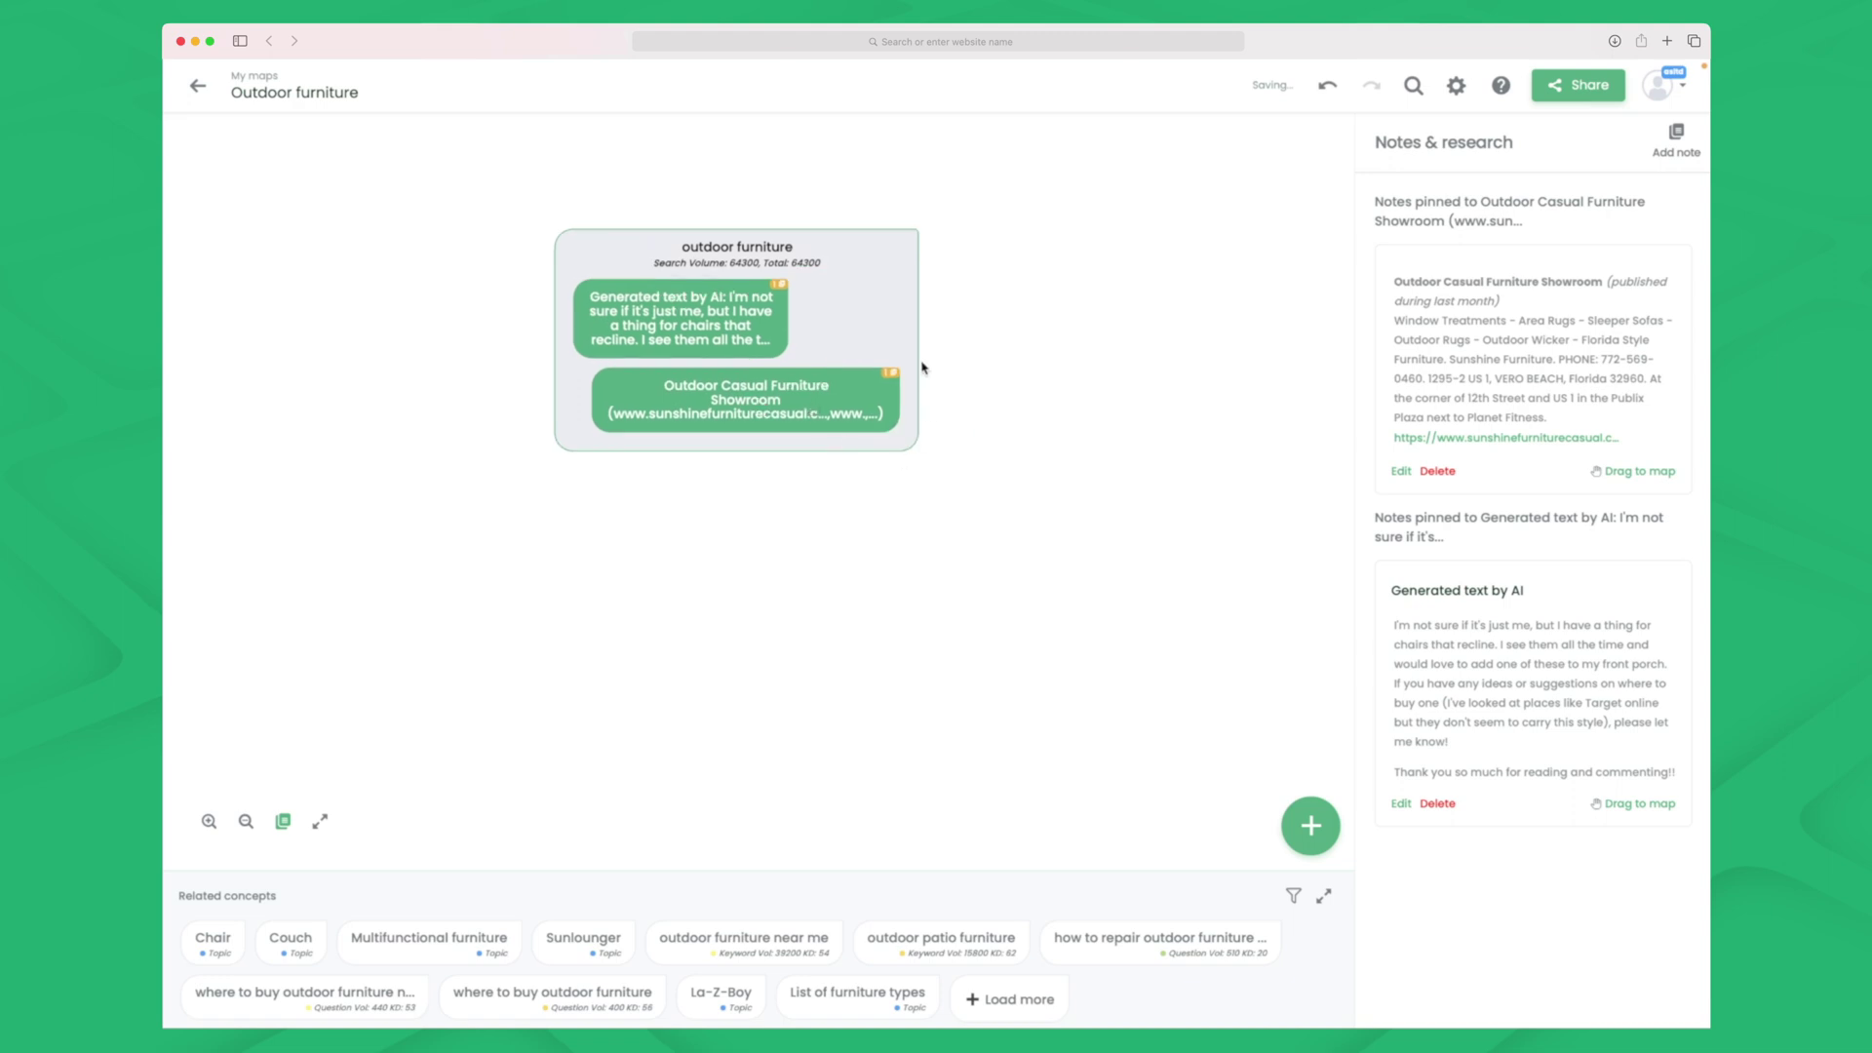
{"action": "left_click", "coordinate": [715, 329]}
{"action": "left_click_drag", "start_coordinate": [854, 261], "coordinate": [631, 259]}
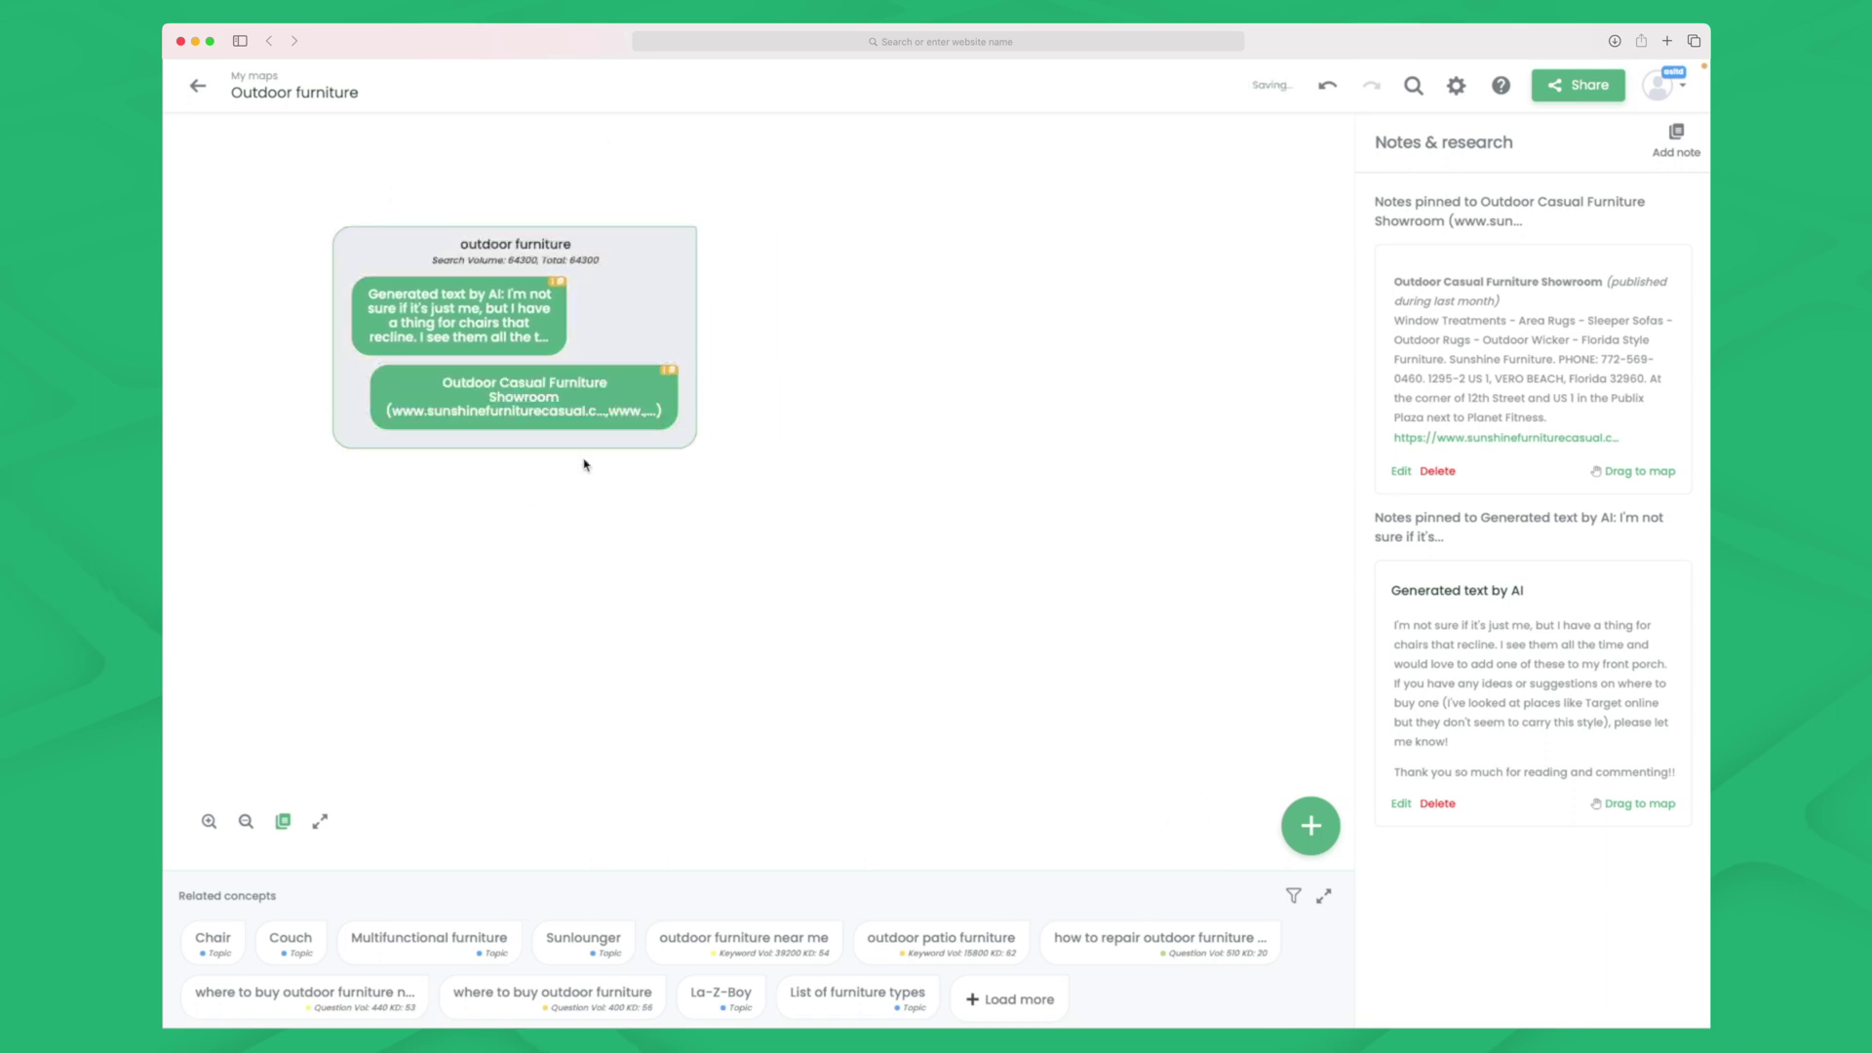
- Add Couch and Chair into the outdoor furniture group, giving it four nested nodes
{"action": "left_click", "coordinate": [290, 951]}
{"action": "left_click_drag", "start_coordinate": [290, 951], "coordinate": [461, 464]}
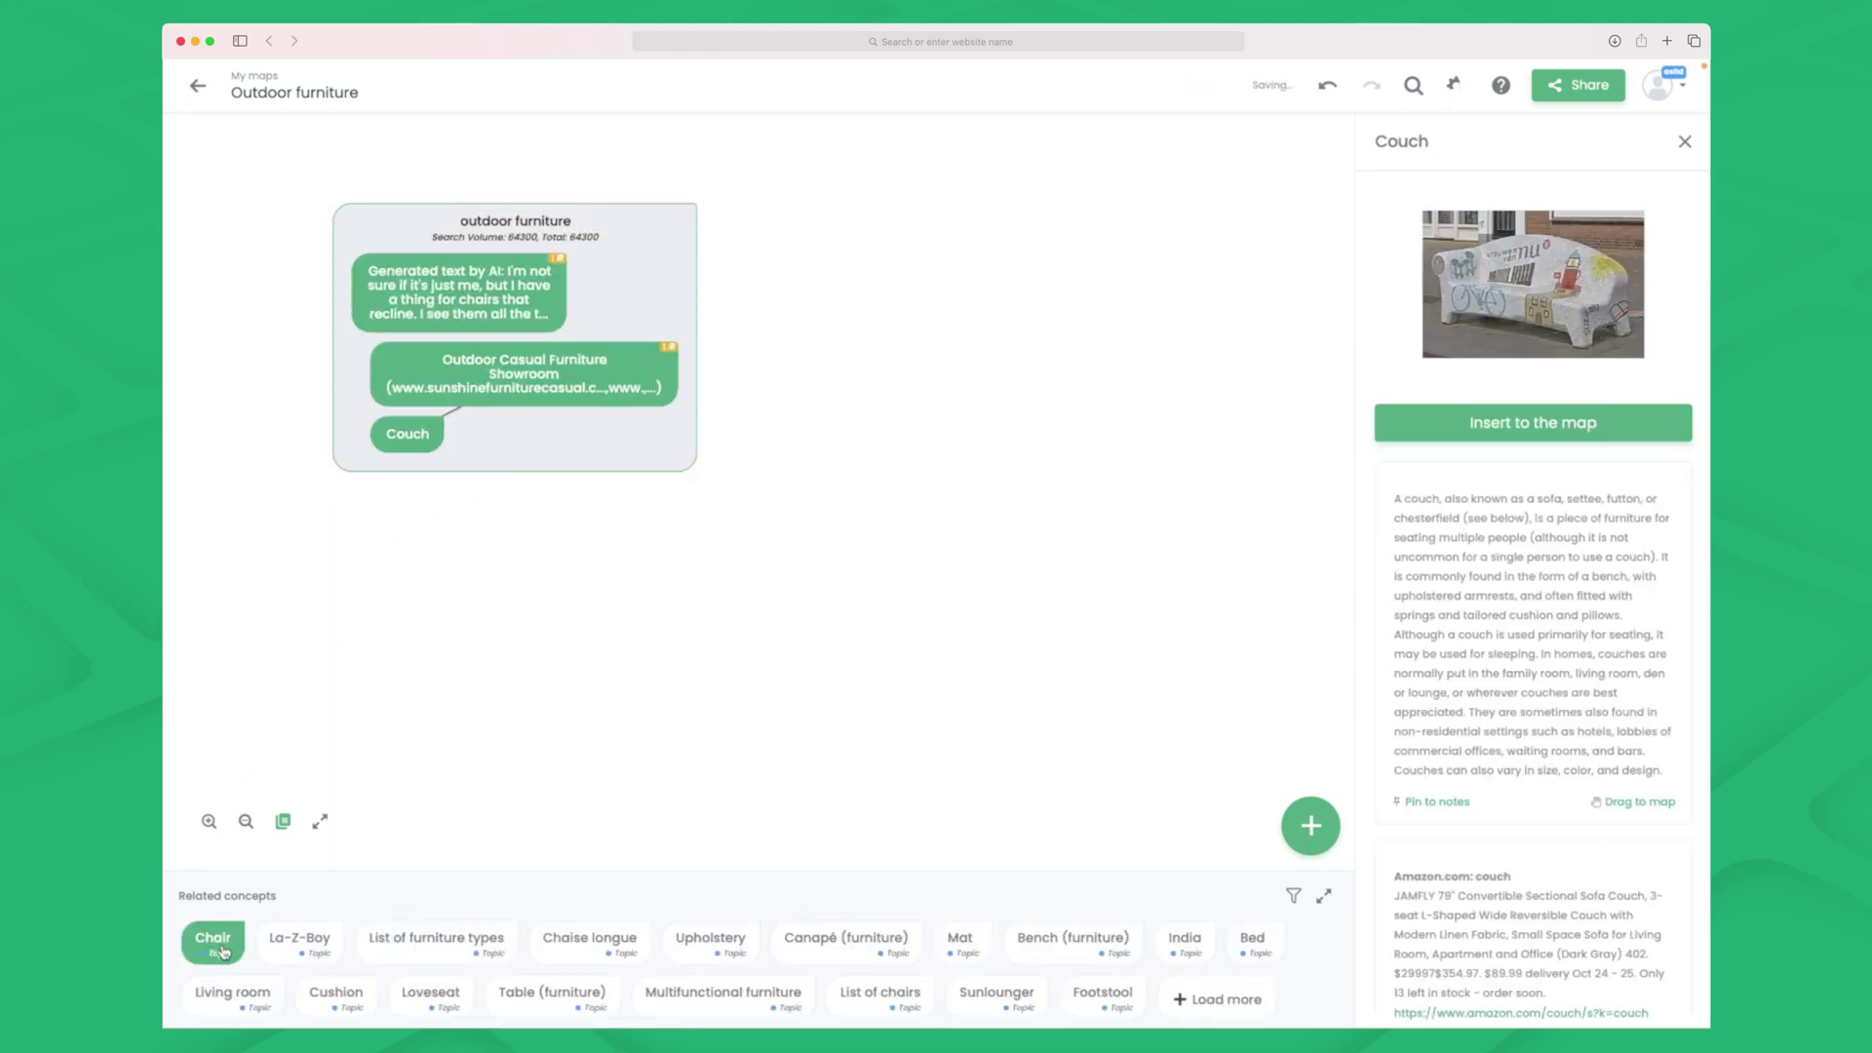
{"action": "left_click_drag", "start_coordinate": [223, 951], "coordinate": [507, 474]}
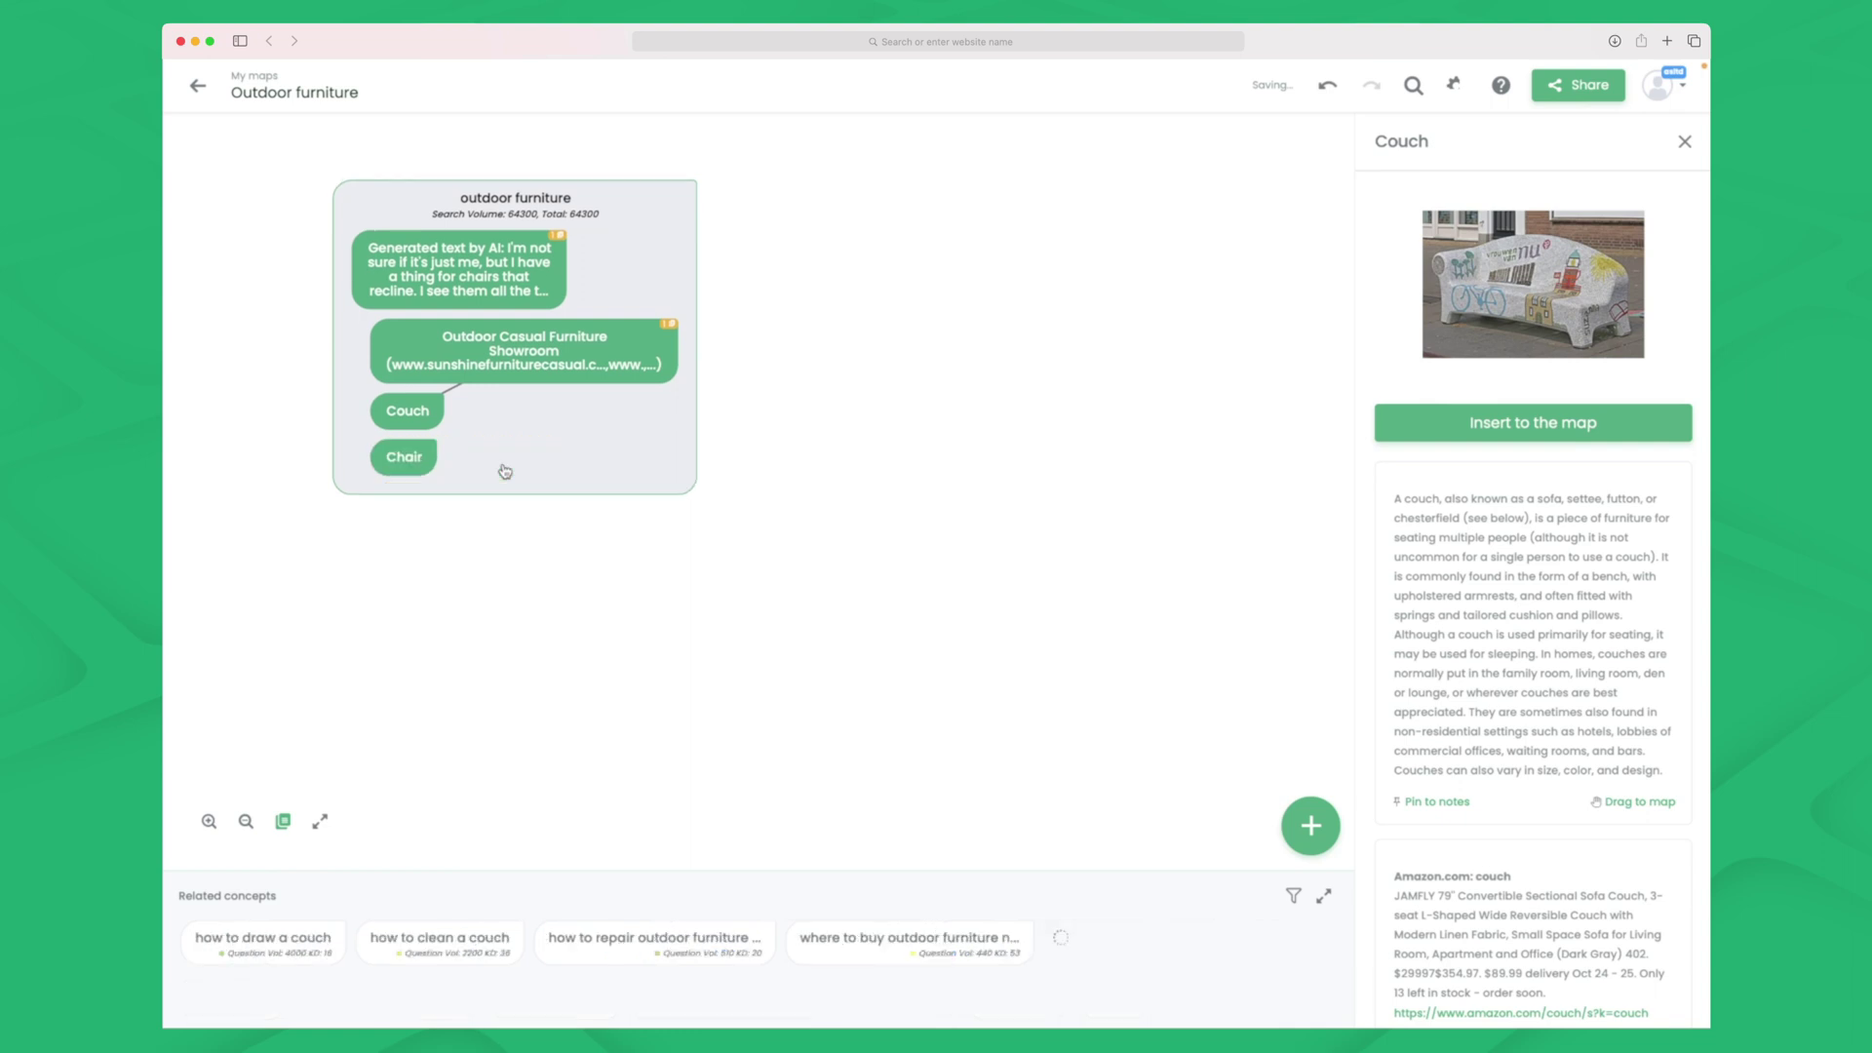
{"action": "left_click", "coordinate": [406, 456]}
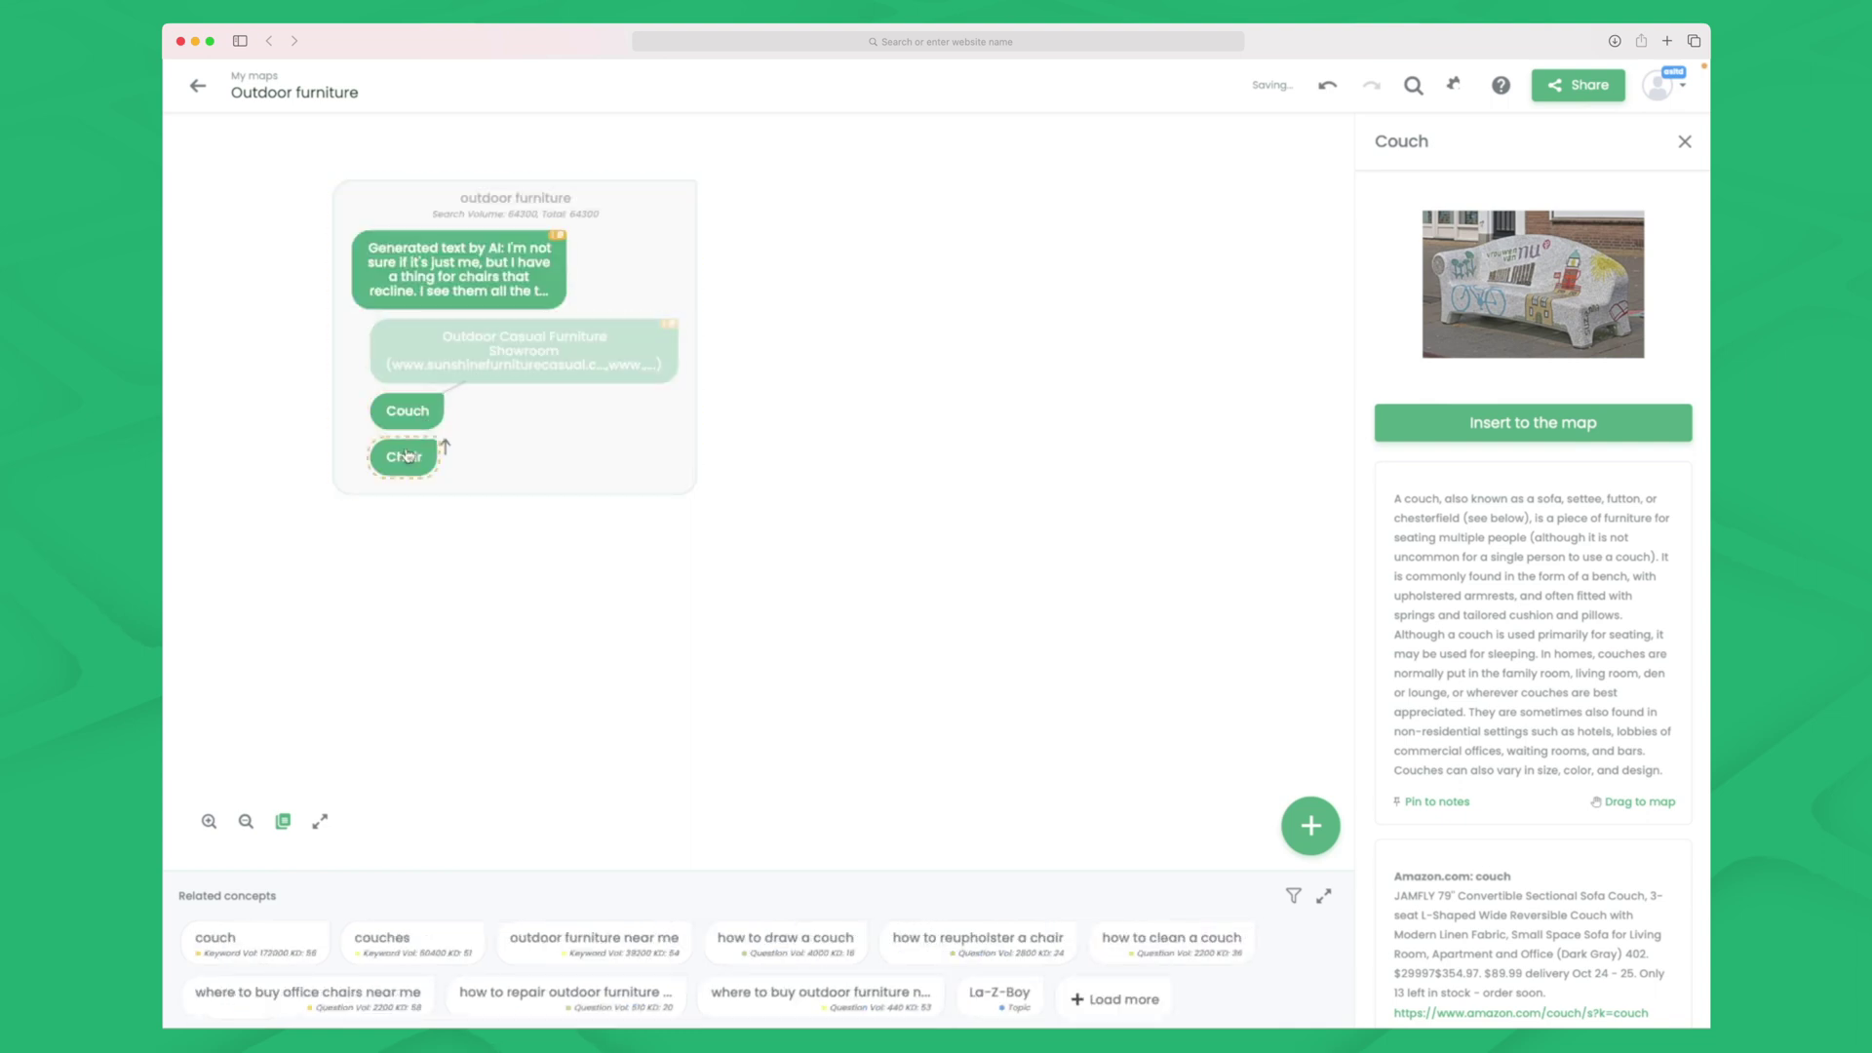
{"action": "left_click", "coordinate": [606, 289]}
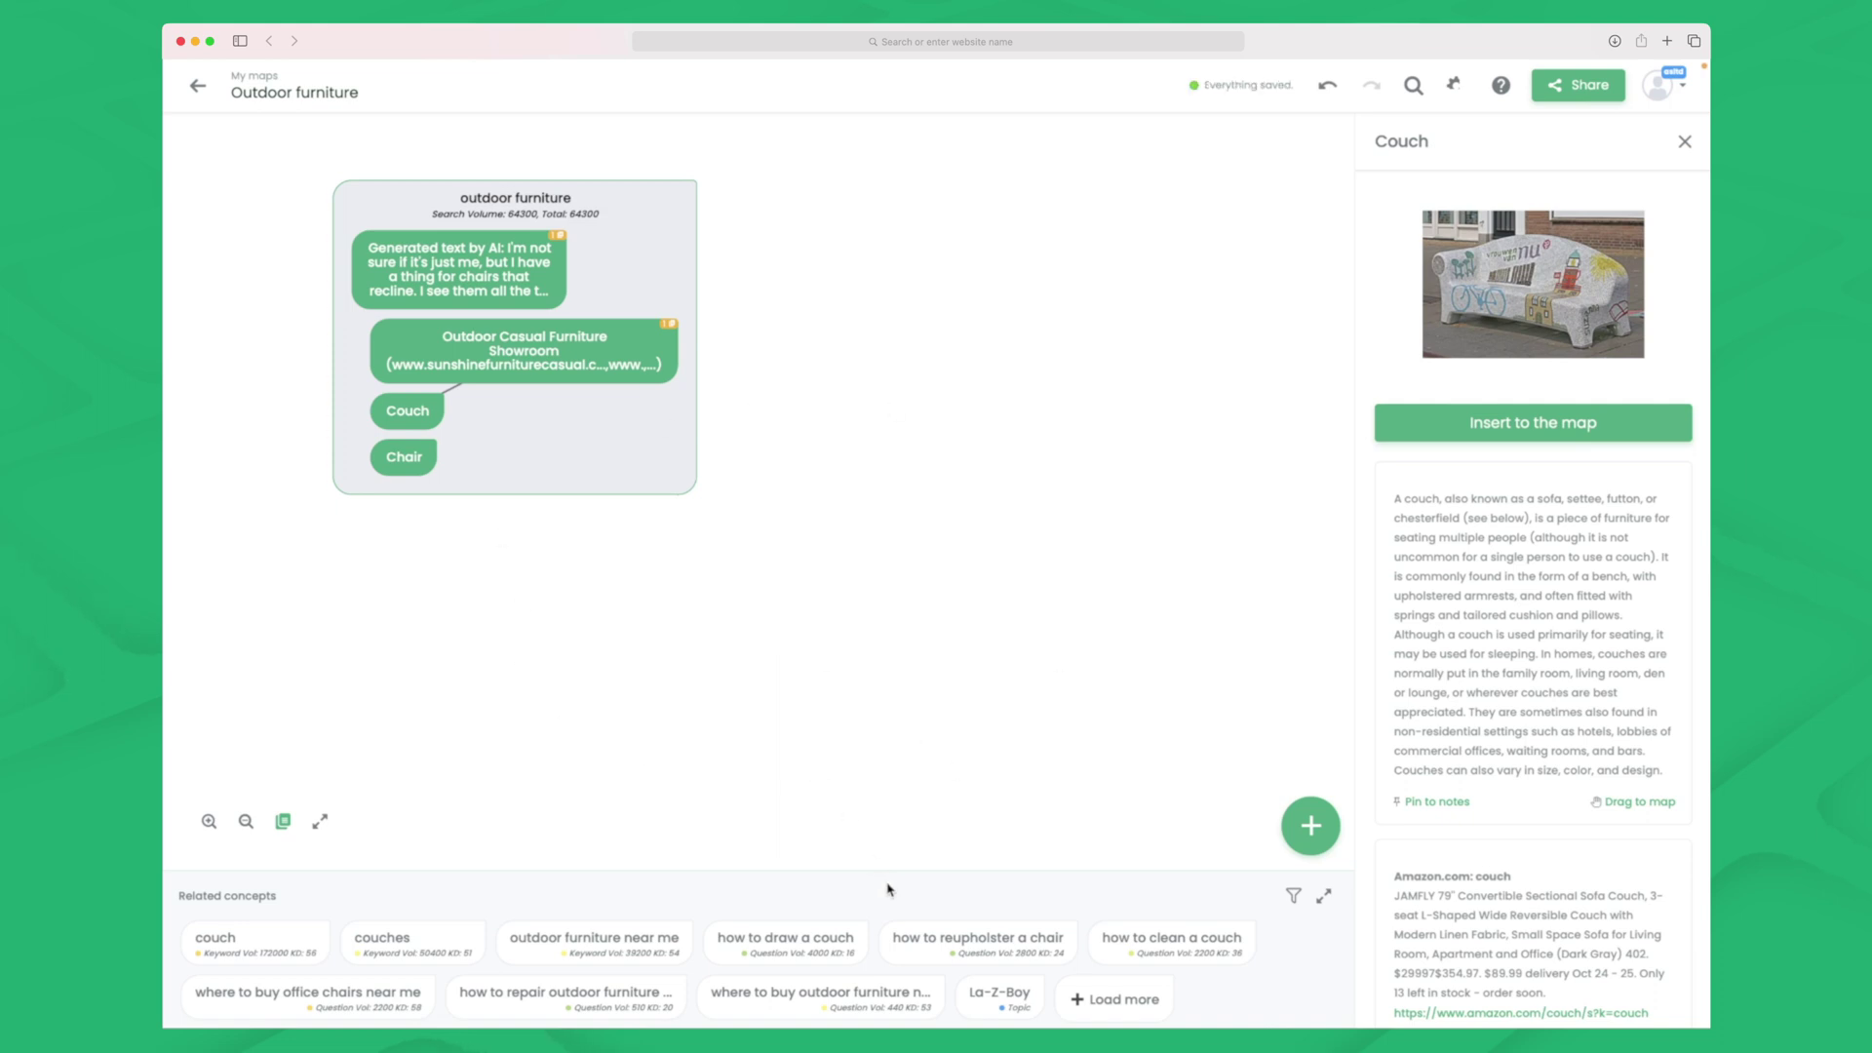
{"action": "left_click", "coordinate": [1078, 998]}
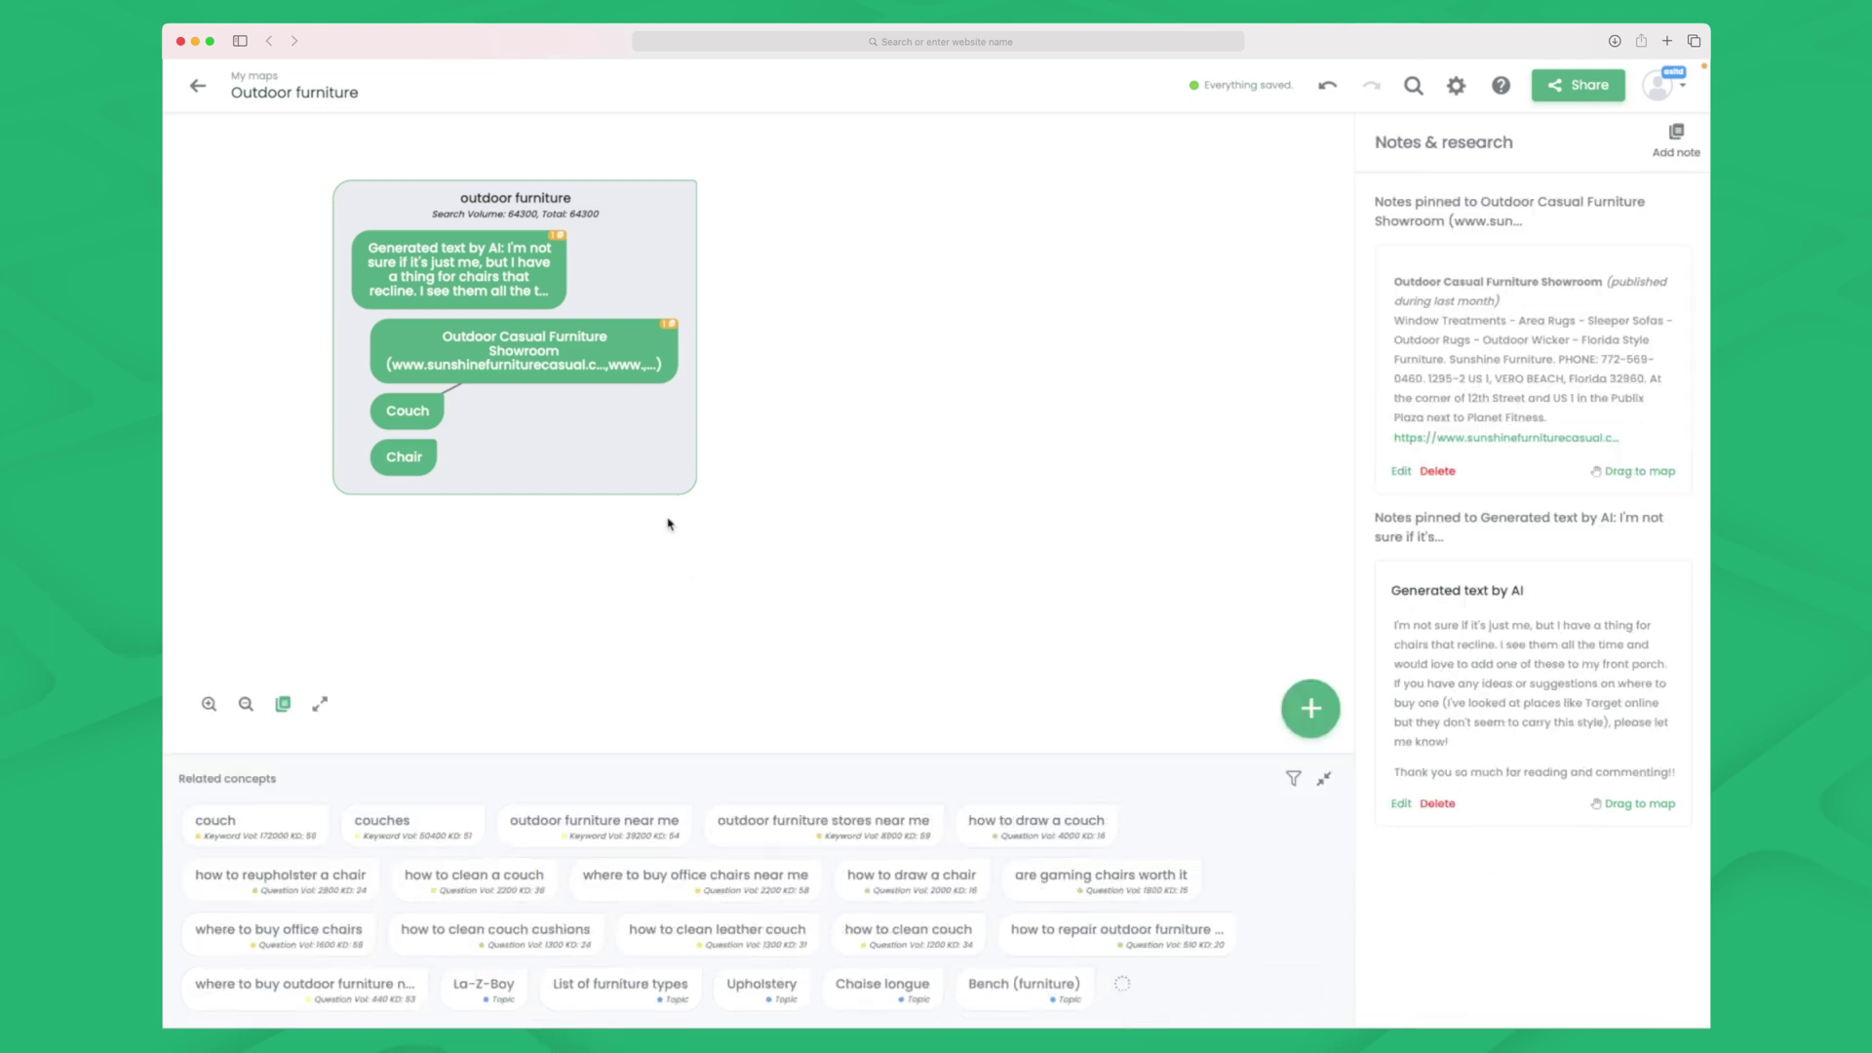
- Move the outdoor furniture group a little lower on the canvas
{"action": "left_click_drag", "start_coordinate": [627, 452], "coordinate": [614, 522]}
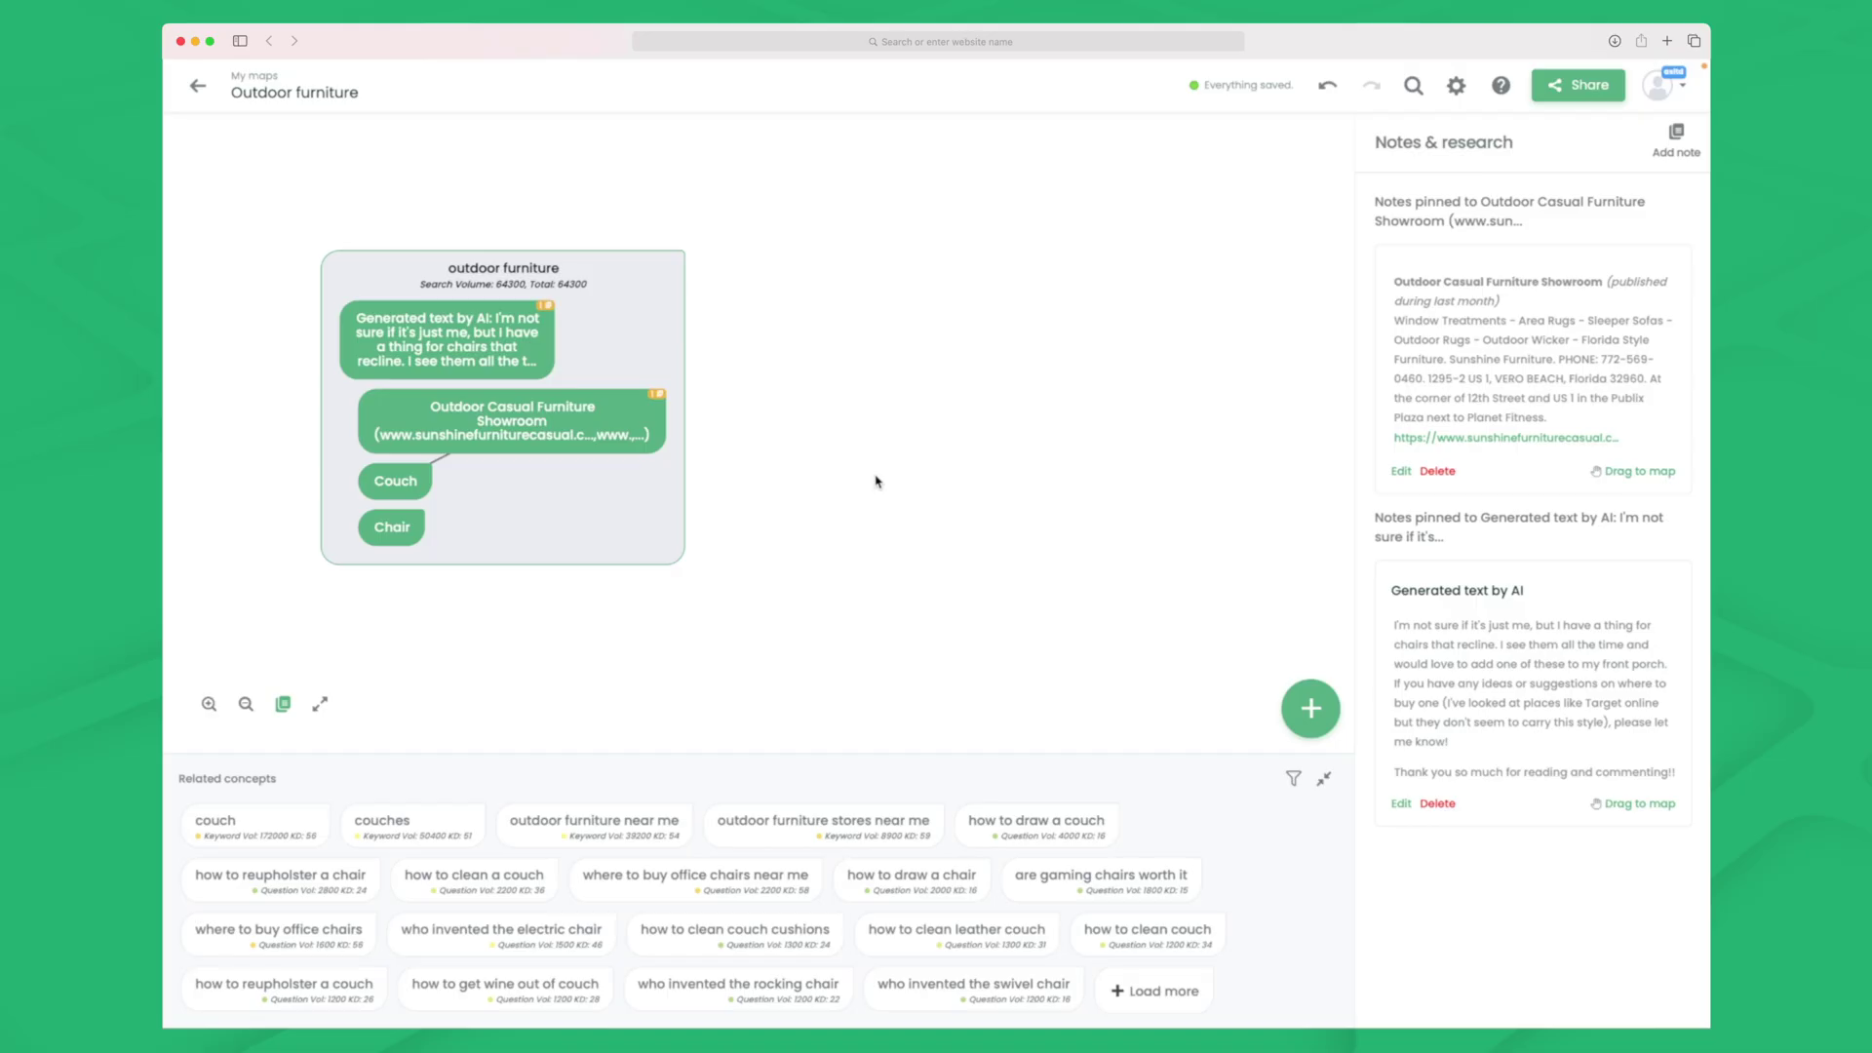
- Rearrange the nodes, then bring up the add-concept search suggesting 'couch', 'couches' and similar
{"action": "left_click_drag", "start_coordinate": [417, 238], "coordinate": [651, 609]}
{"action": "left_click_drag", "start_coordinate": [464, 443], "coordinate": [400, 491]}
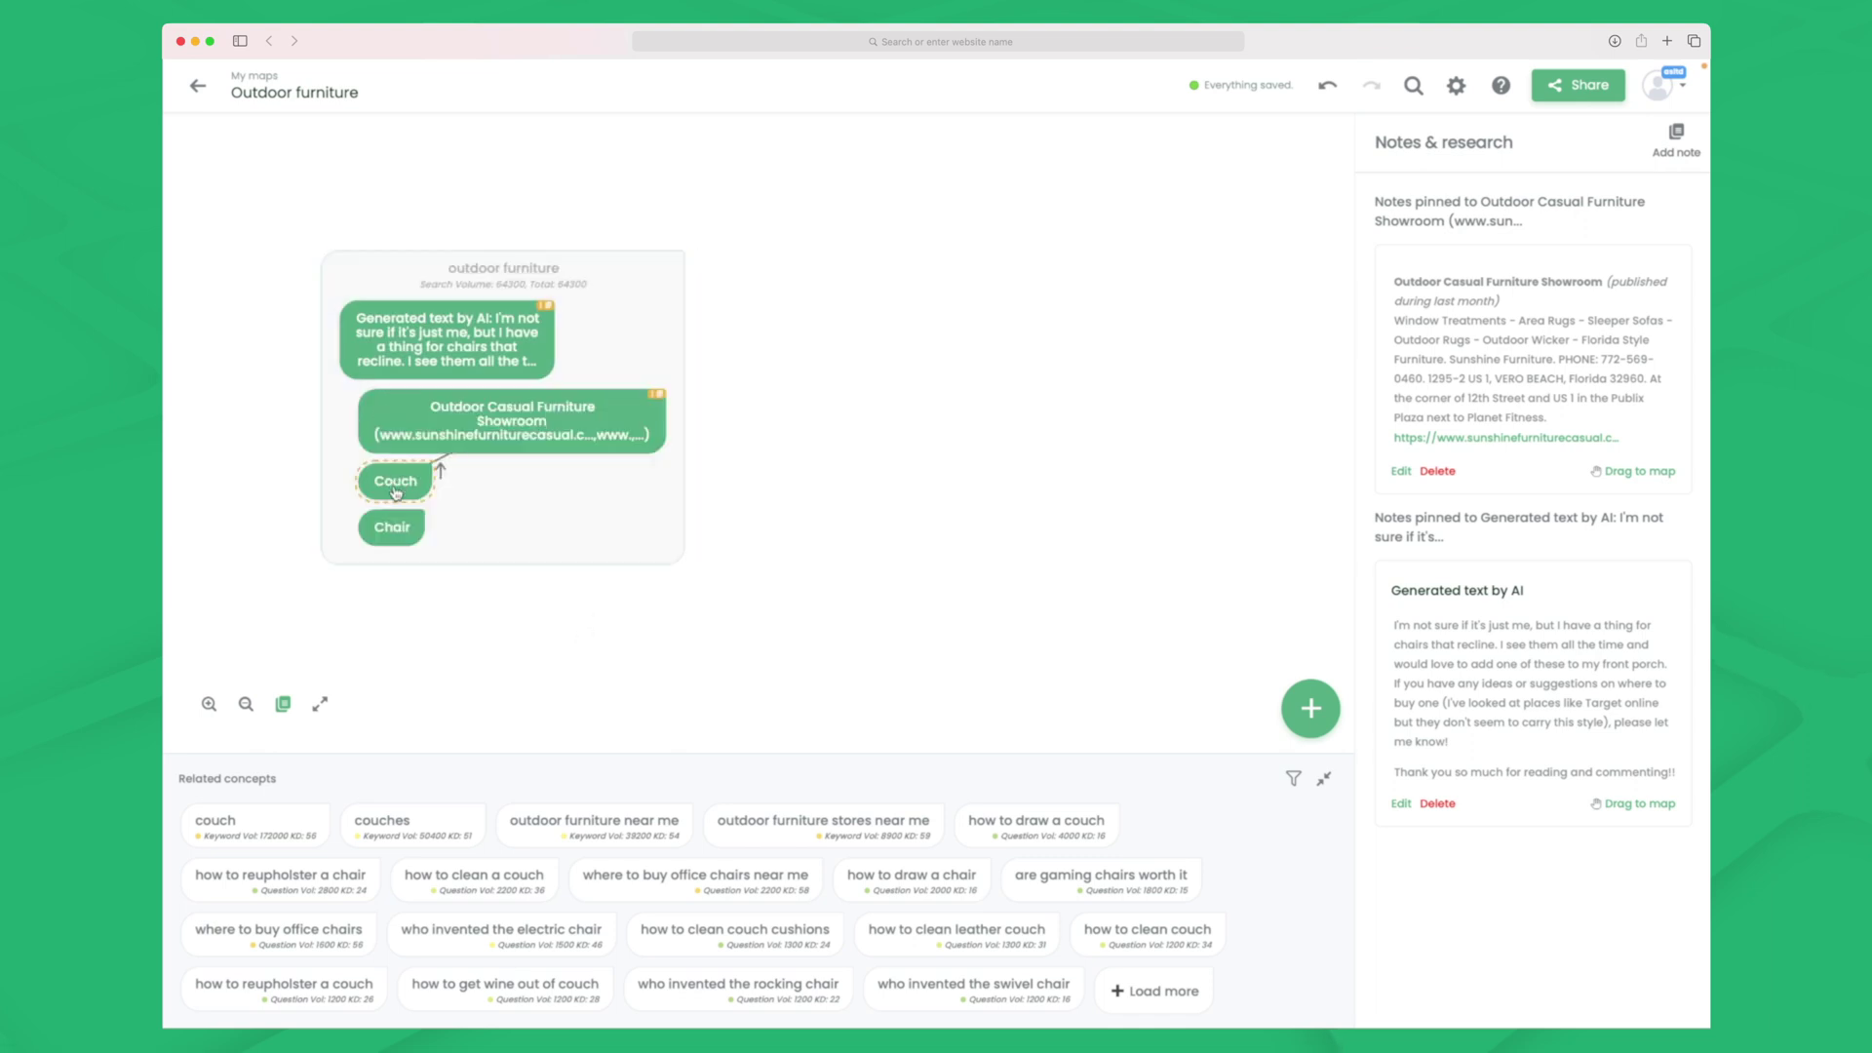
{"action": "left_click_drag", "start_coordinate": [484, 354], "coordinate": [531, 397]}
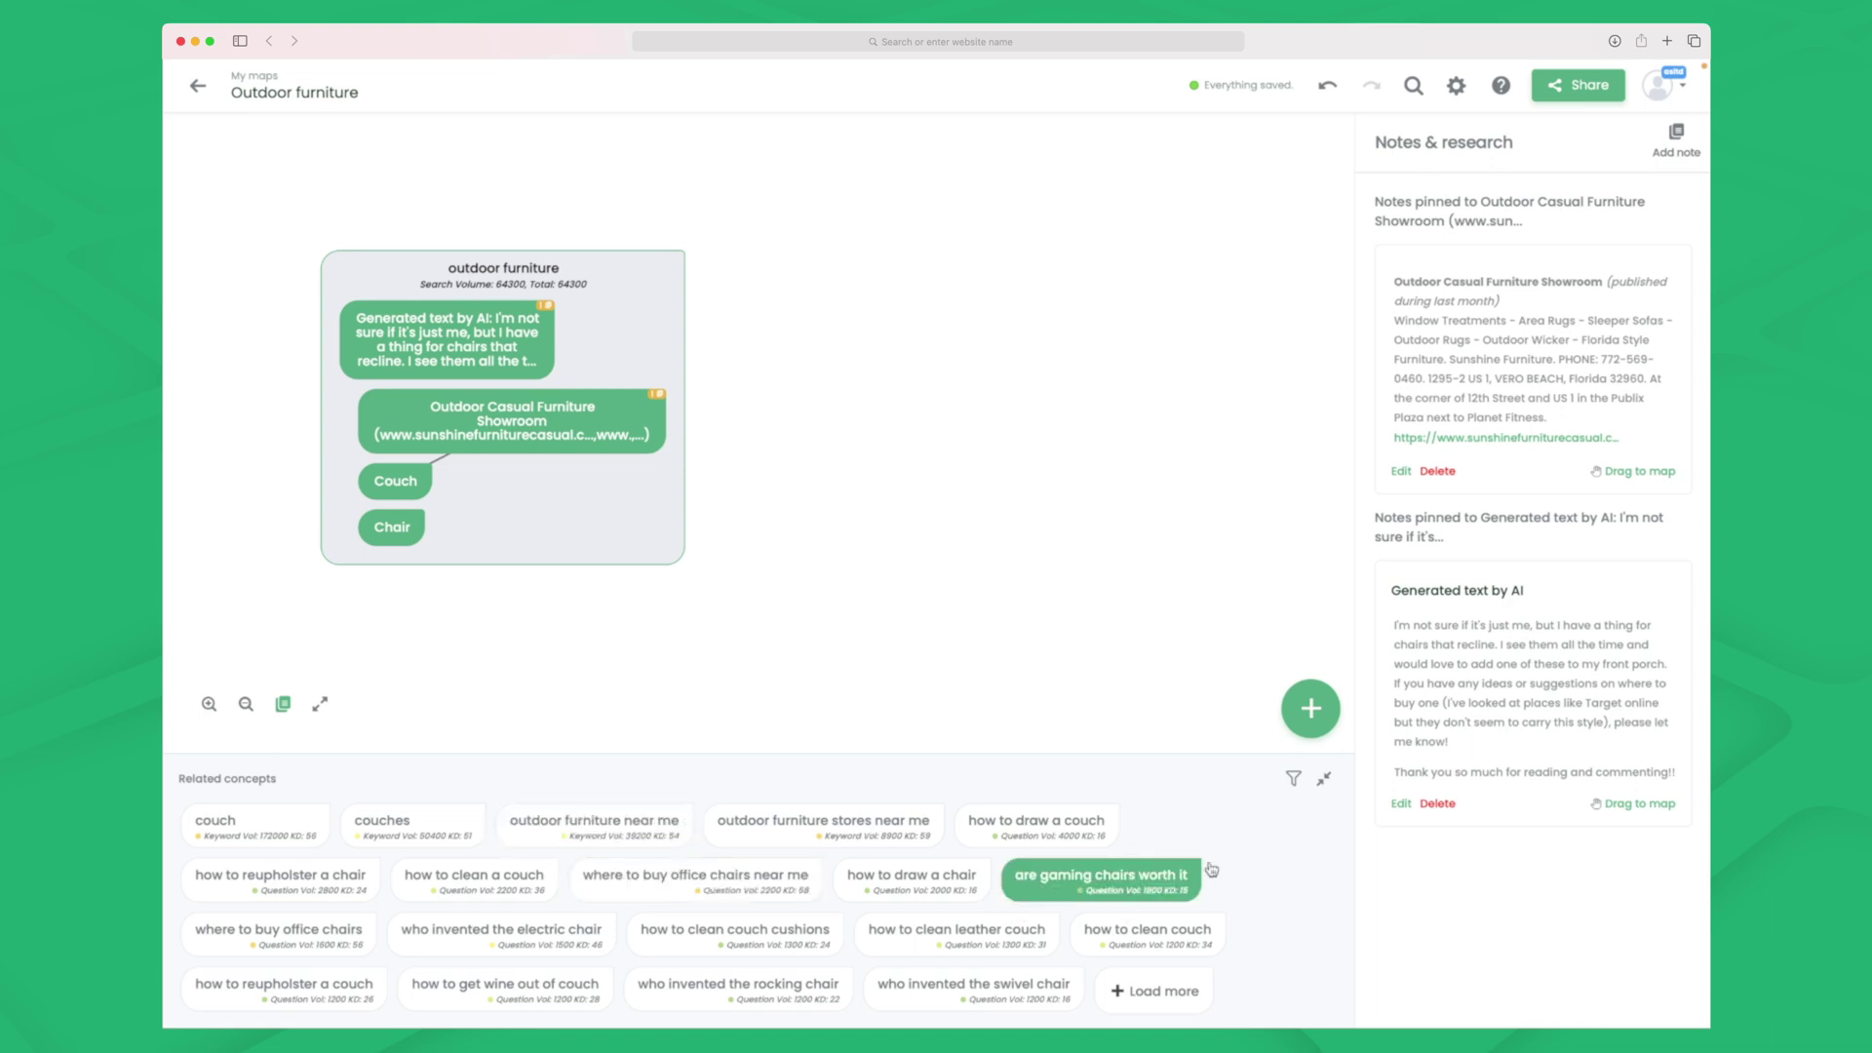
{"action": "left_click", "coordinate": [525, 272]}
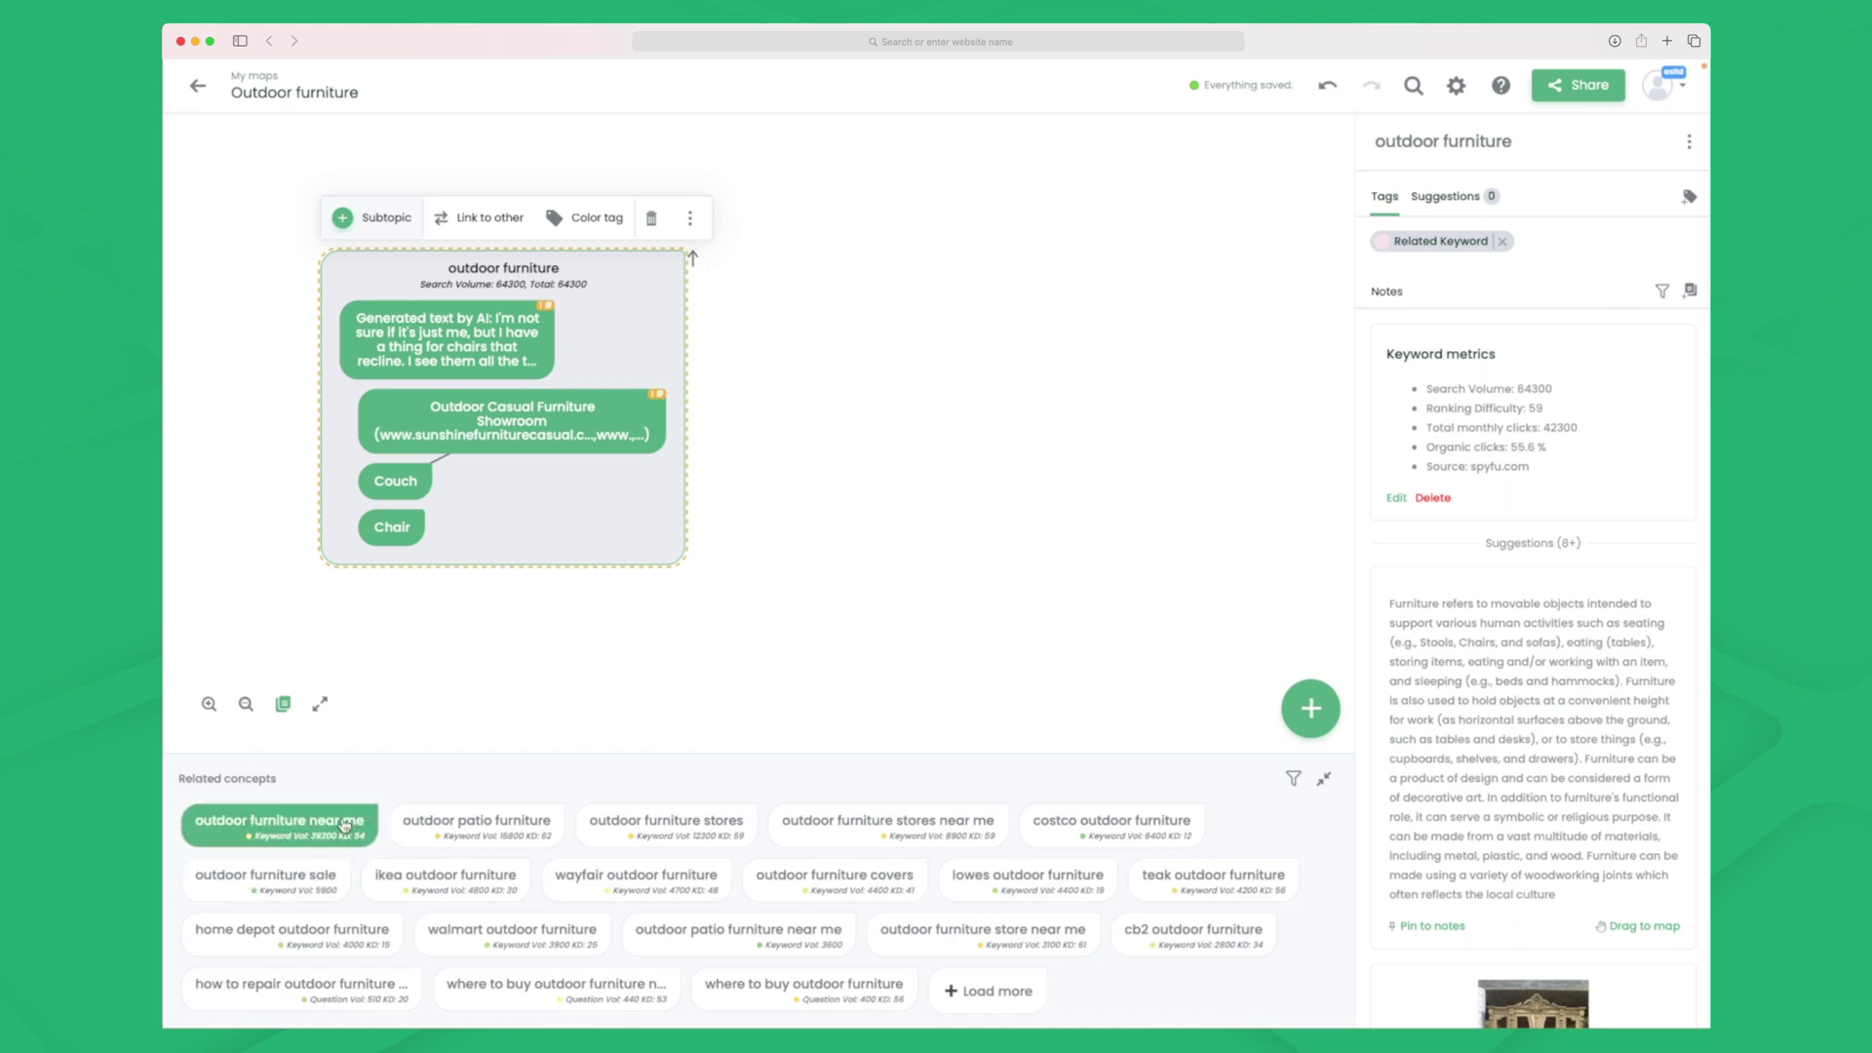
{"action": "left_click", "coordinate": [1297, 721]}
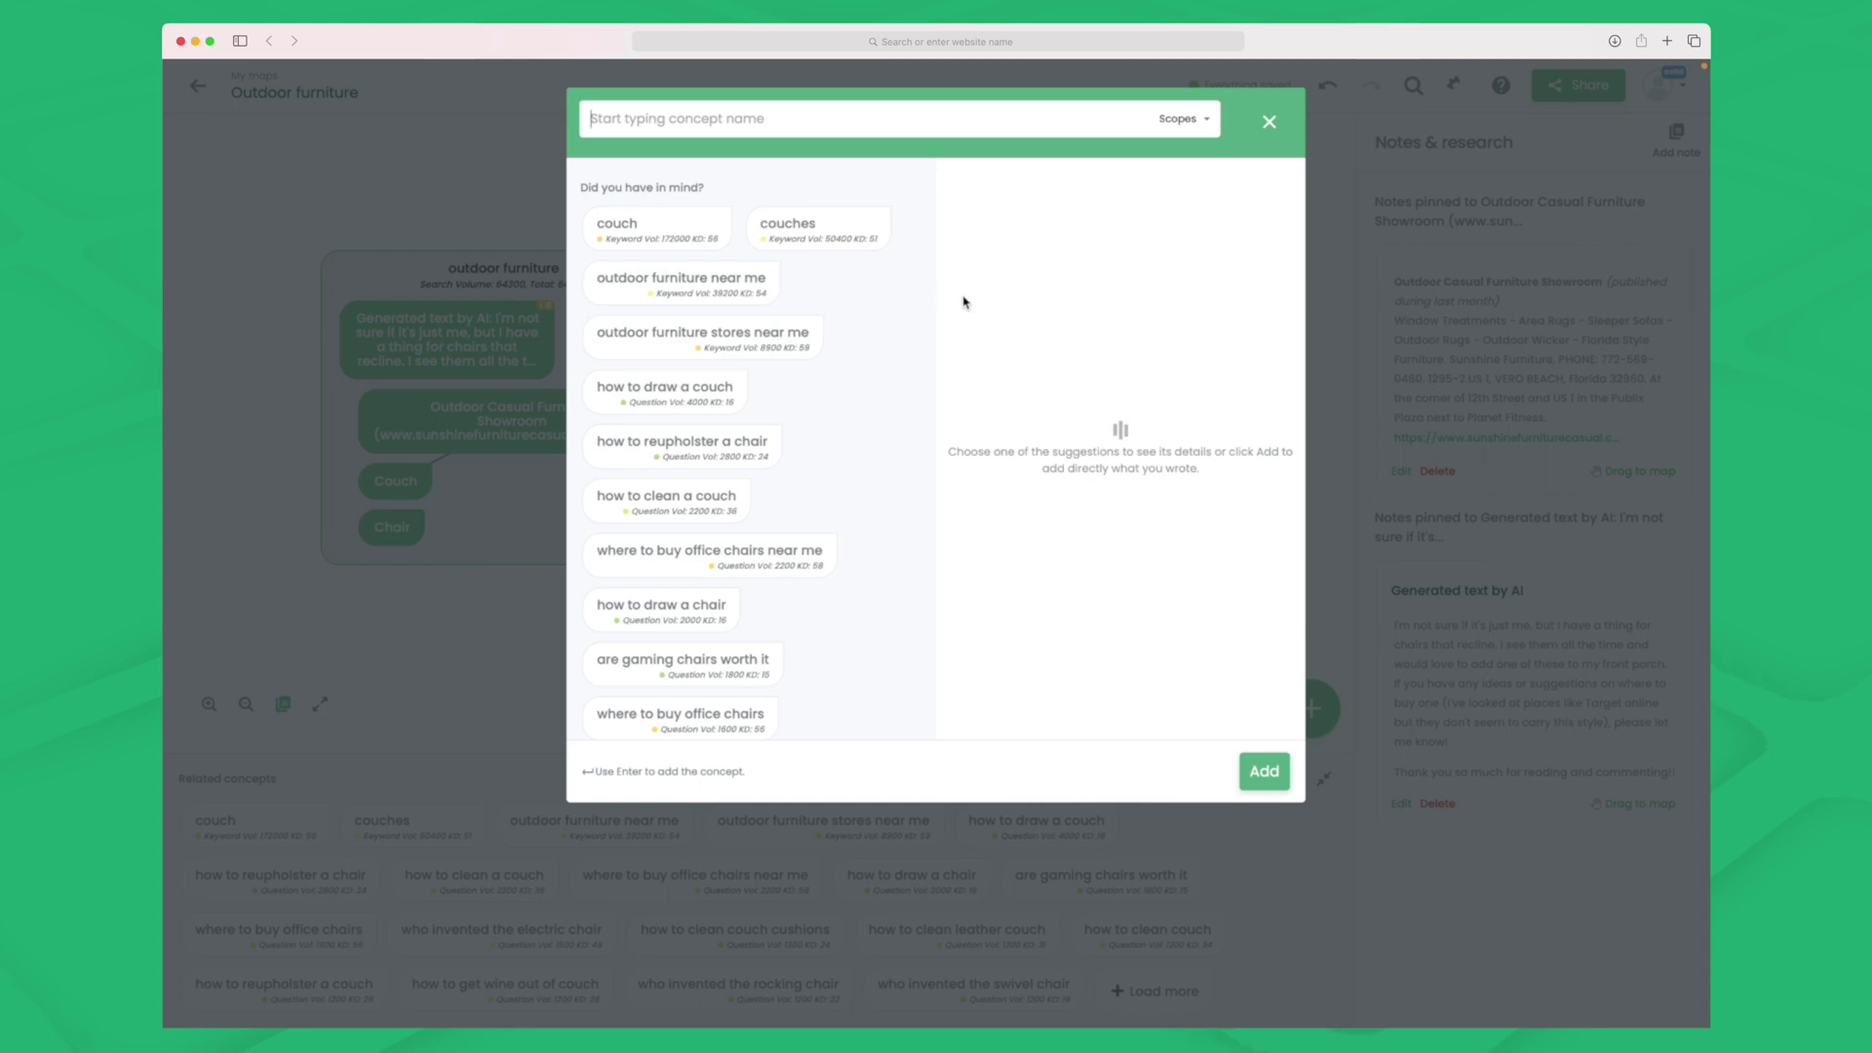
- Search 'outdoor furniture made of wood' and pick 'outdoor furniture made from wood pallets' (volume 950)
{"action": "type", "text": "outdo"}
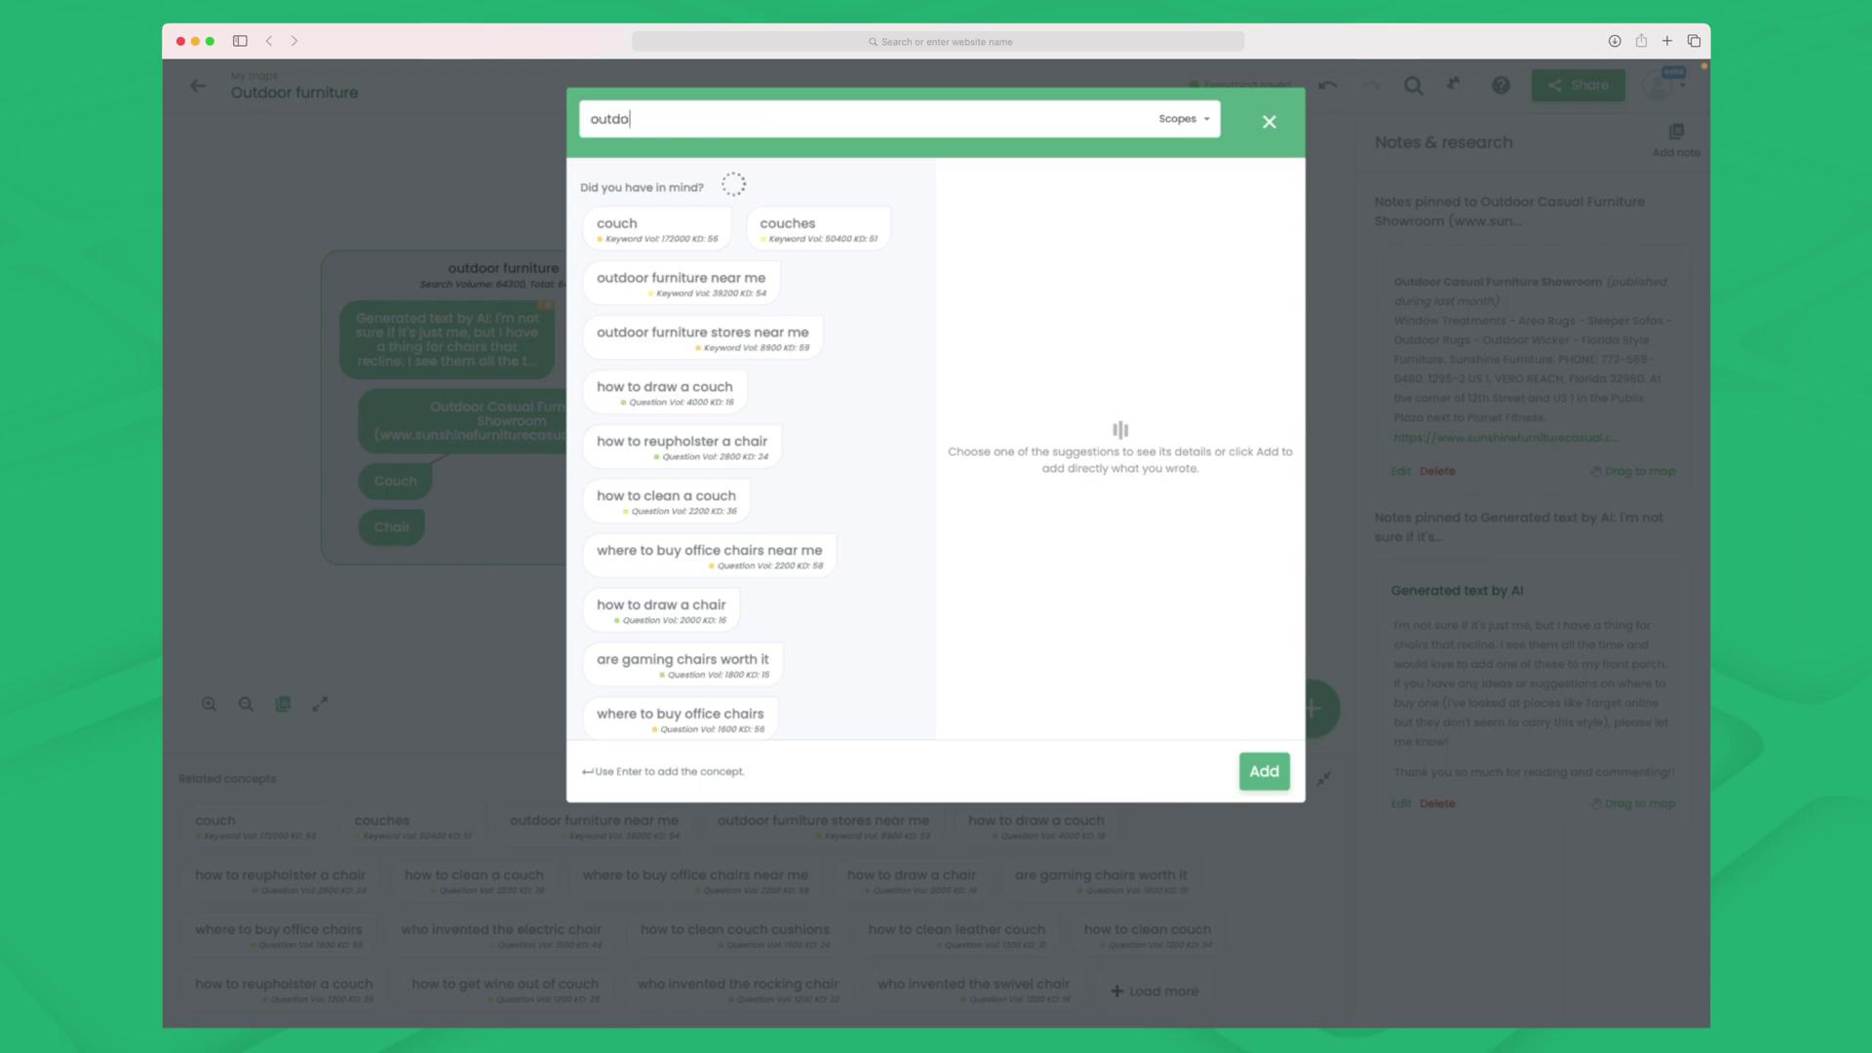
{"action": "type", "text": "or furniture made of wood"}
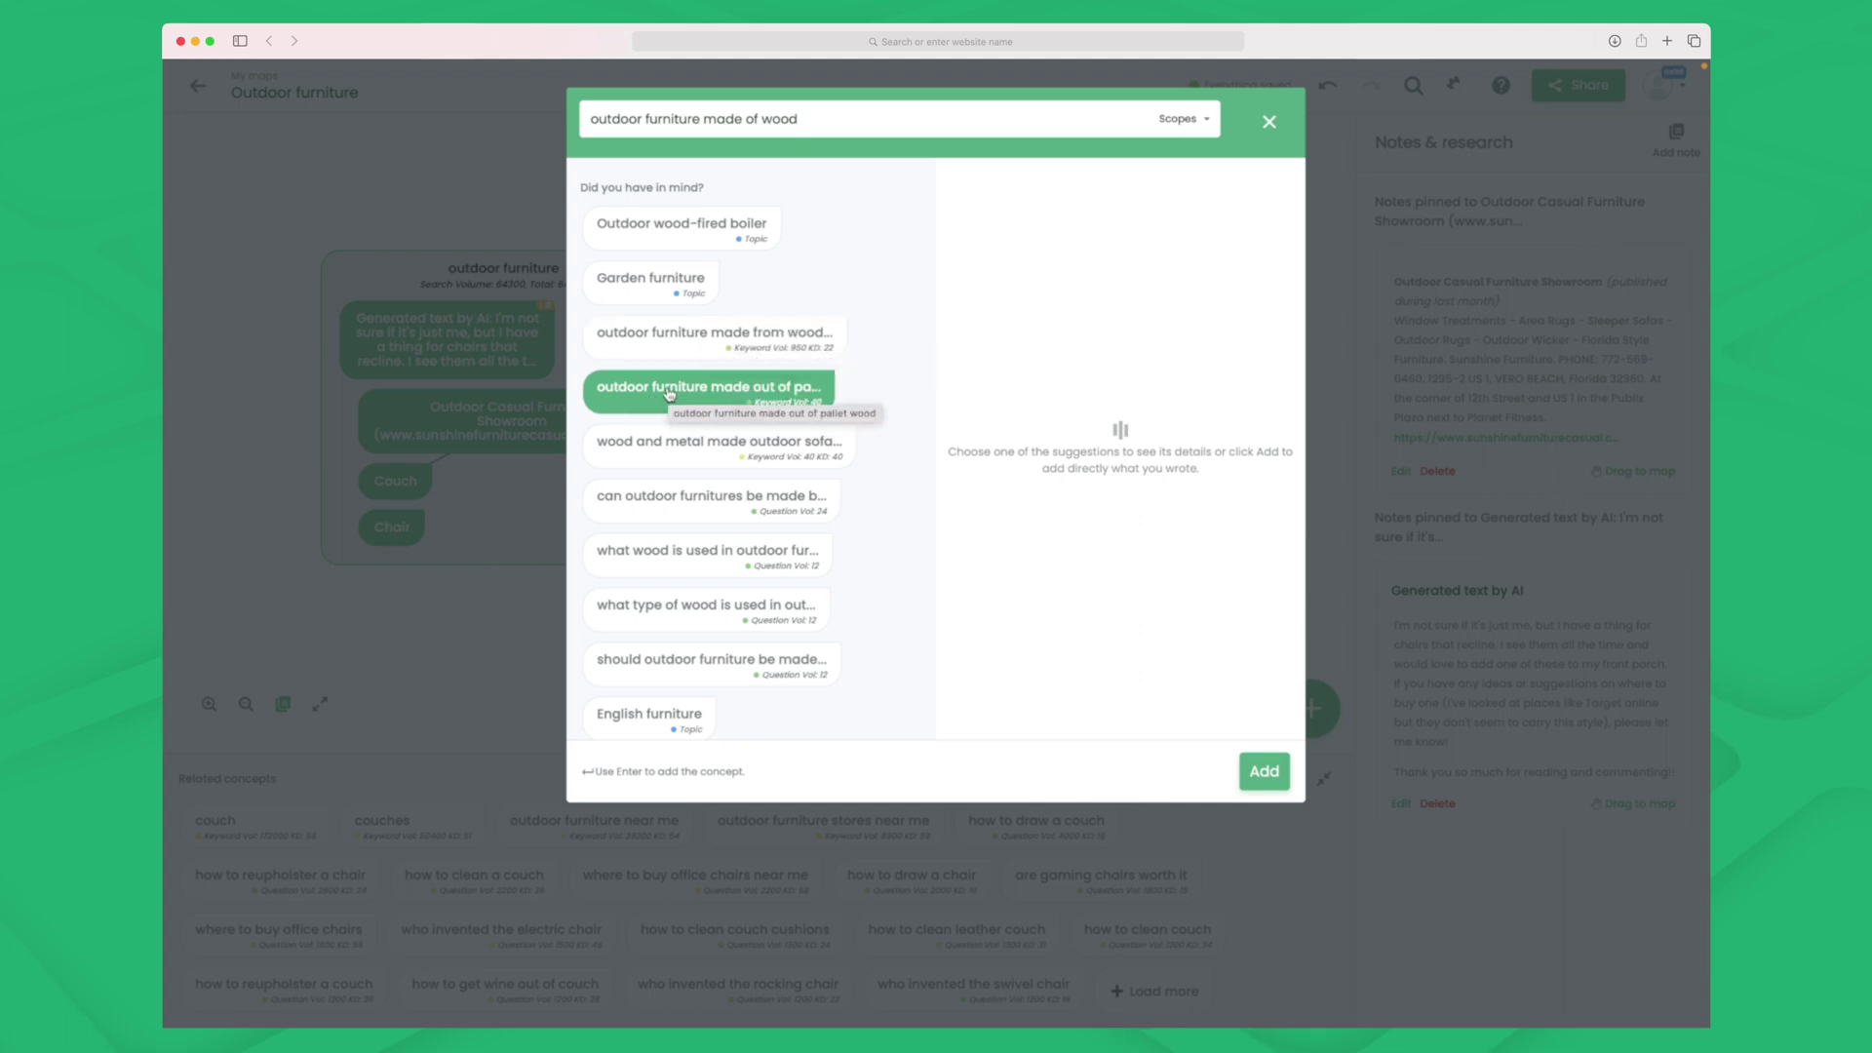
{"action": "left_click", "coordinate": [808, 344]}
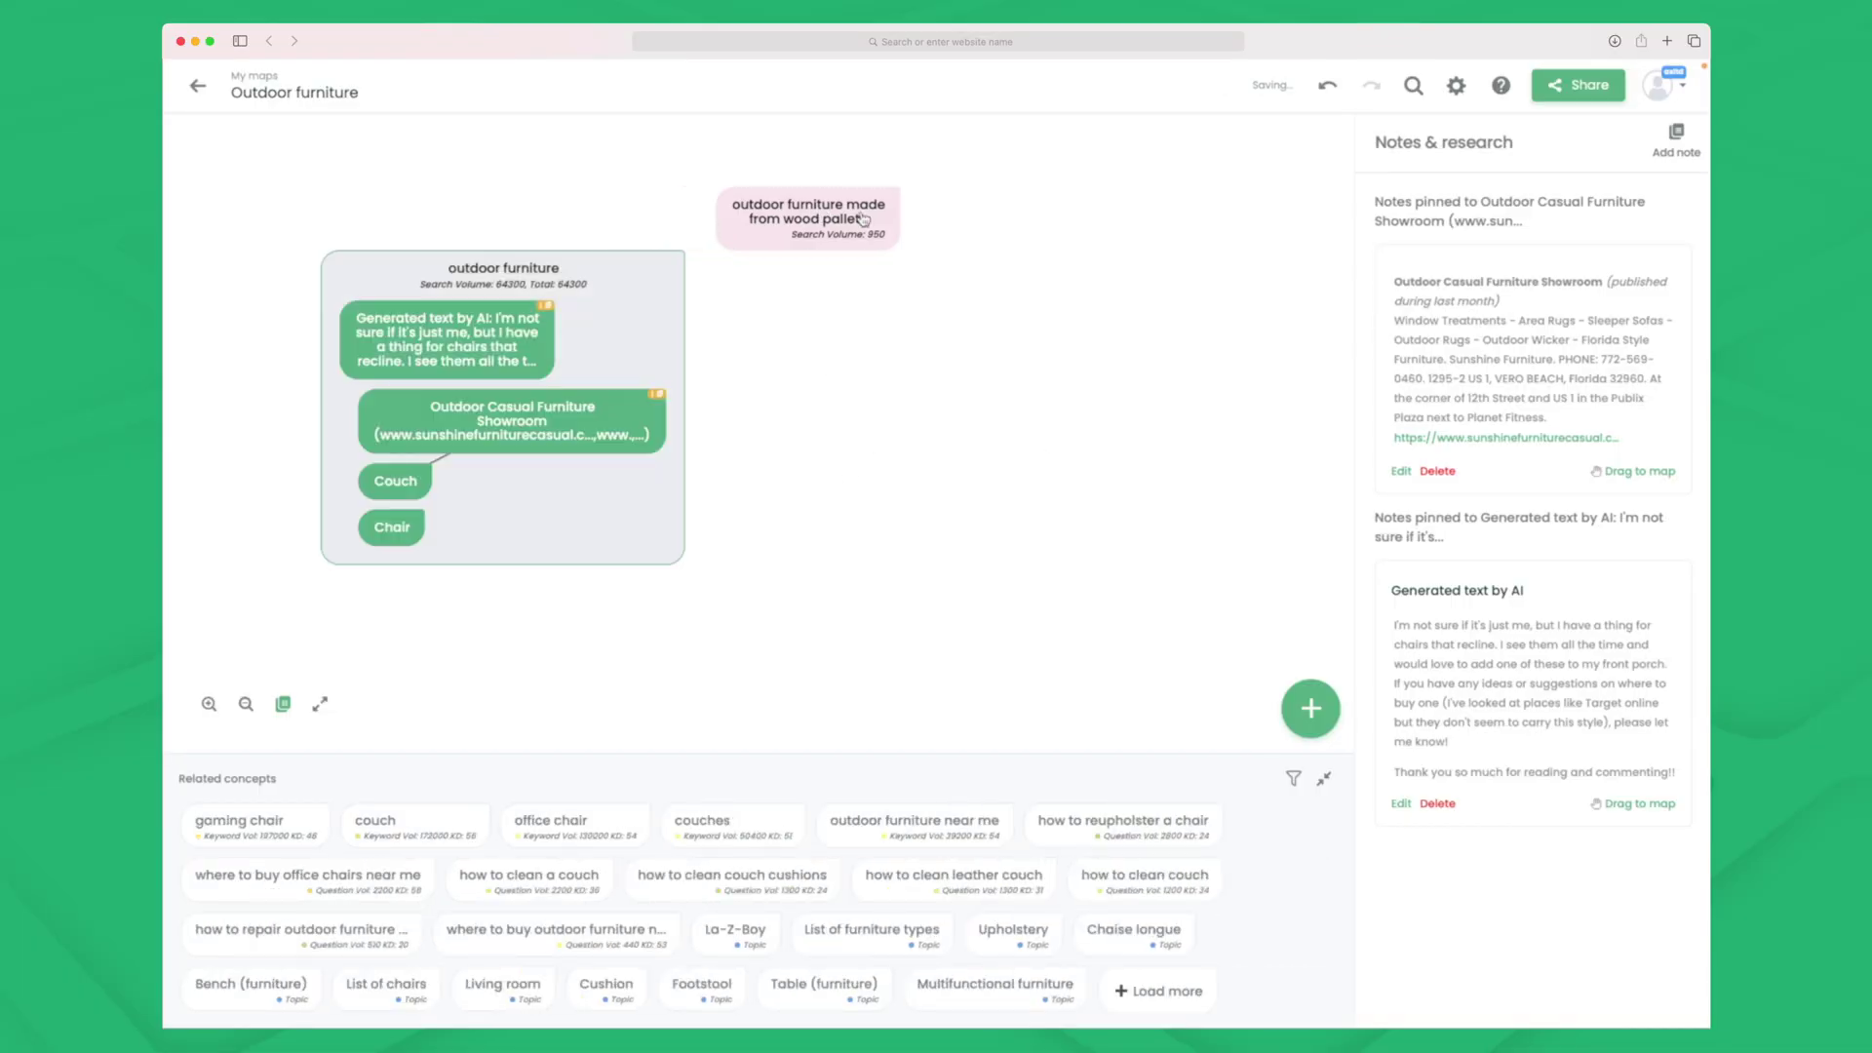
- Nest 'made out of pallet wood' and 'made with wood pallets' under the wood pallets node
{"action": "left_click_drag", "start_coordinate": [818, 234], "coordinate": [1016, 251]}
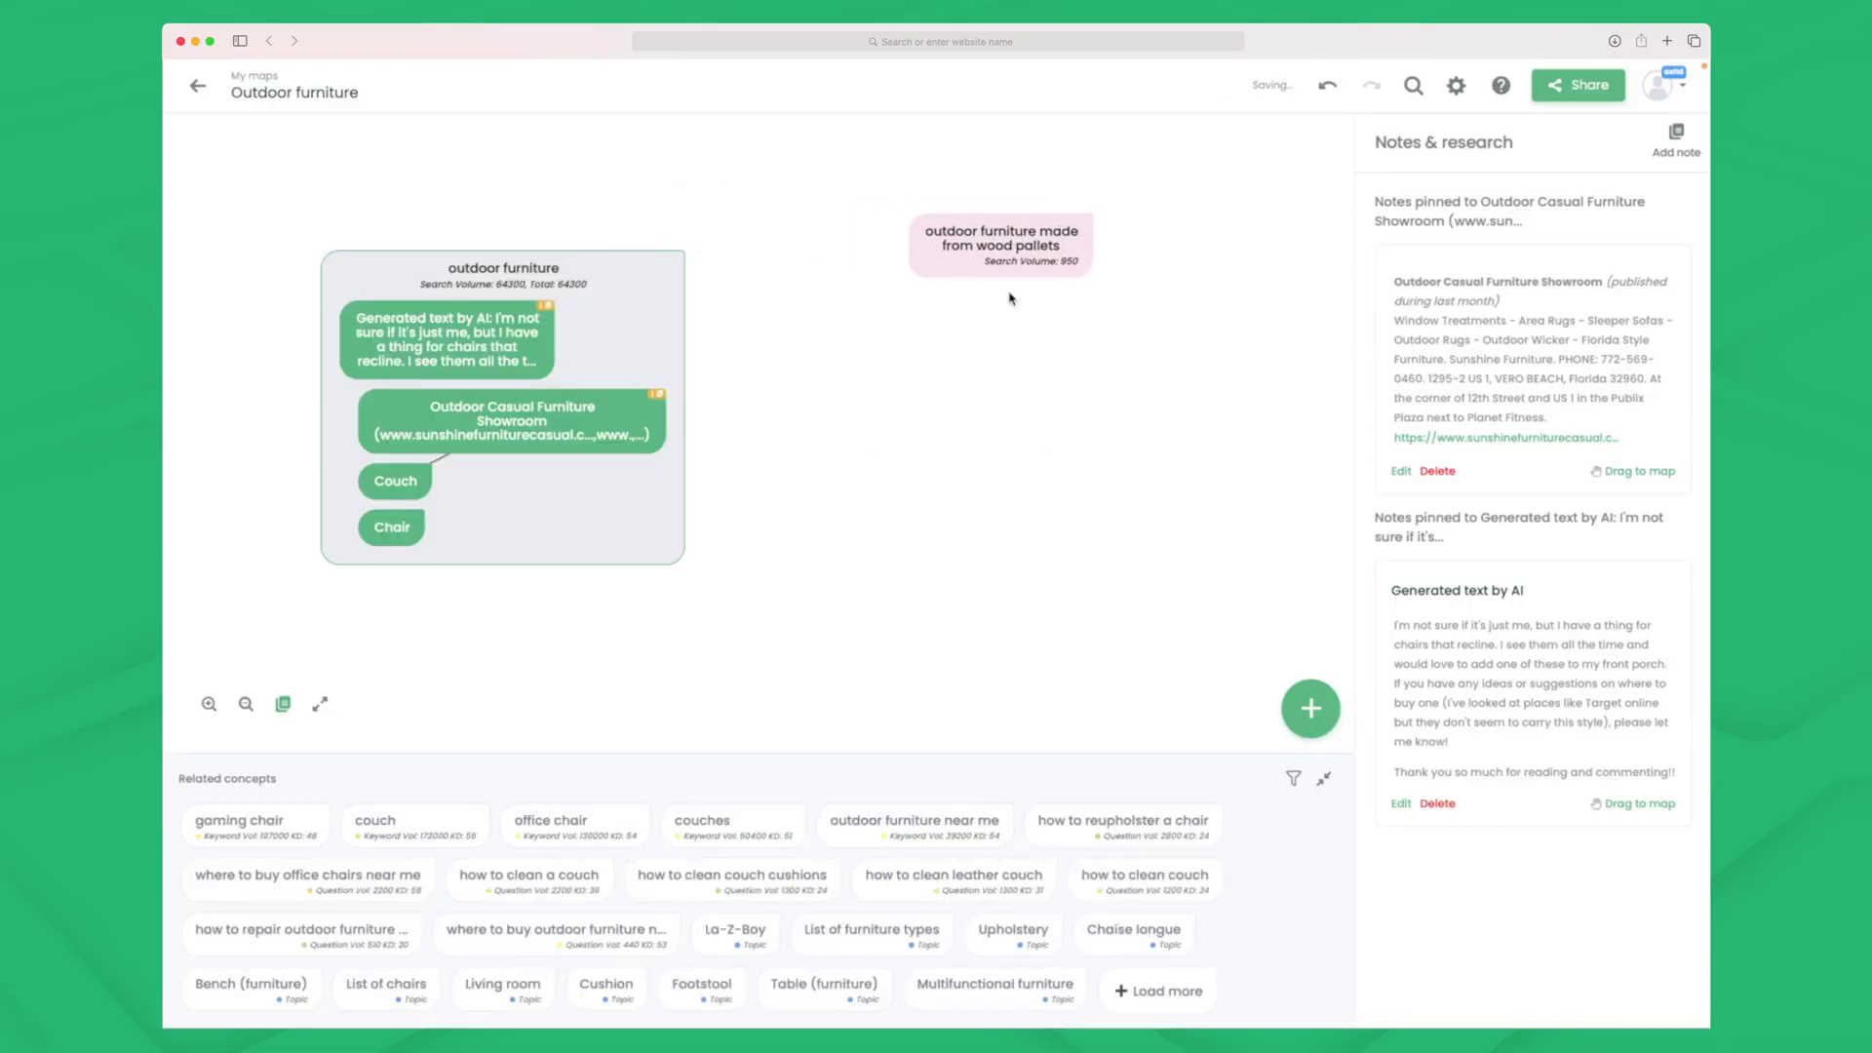
{"action": "left_click", "coordinate": [1000, 238]}
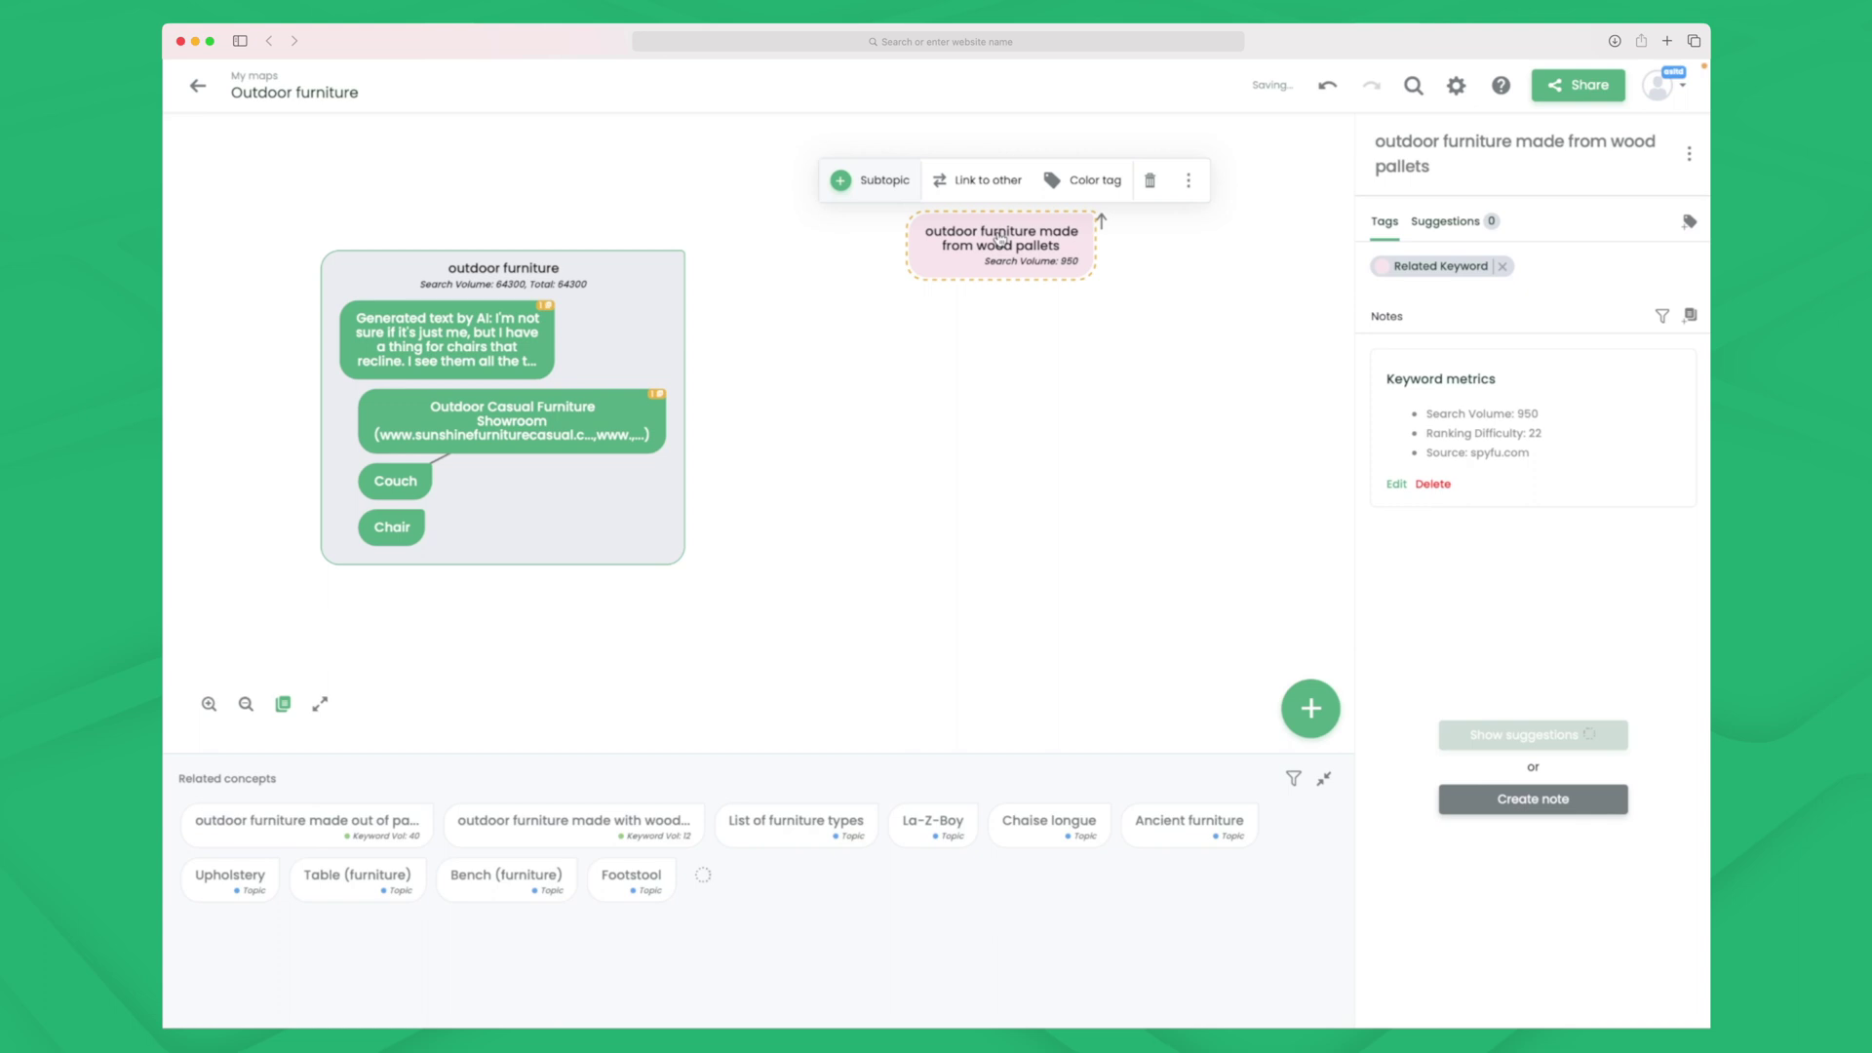
{"action": "left_click_drag", "start_coordinate": [319, 824], "coordinate": [973, 278]}
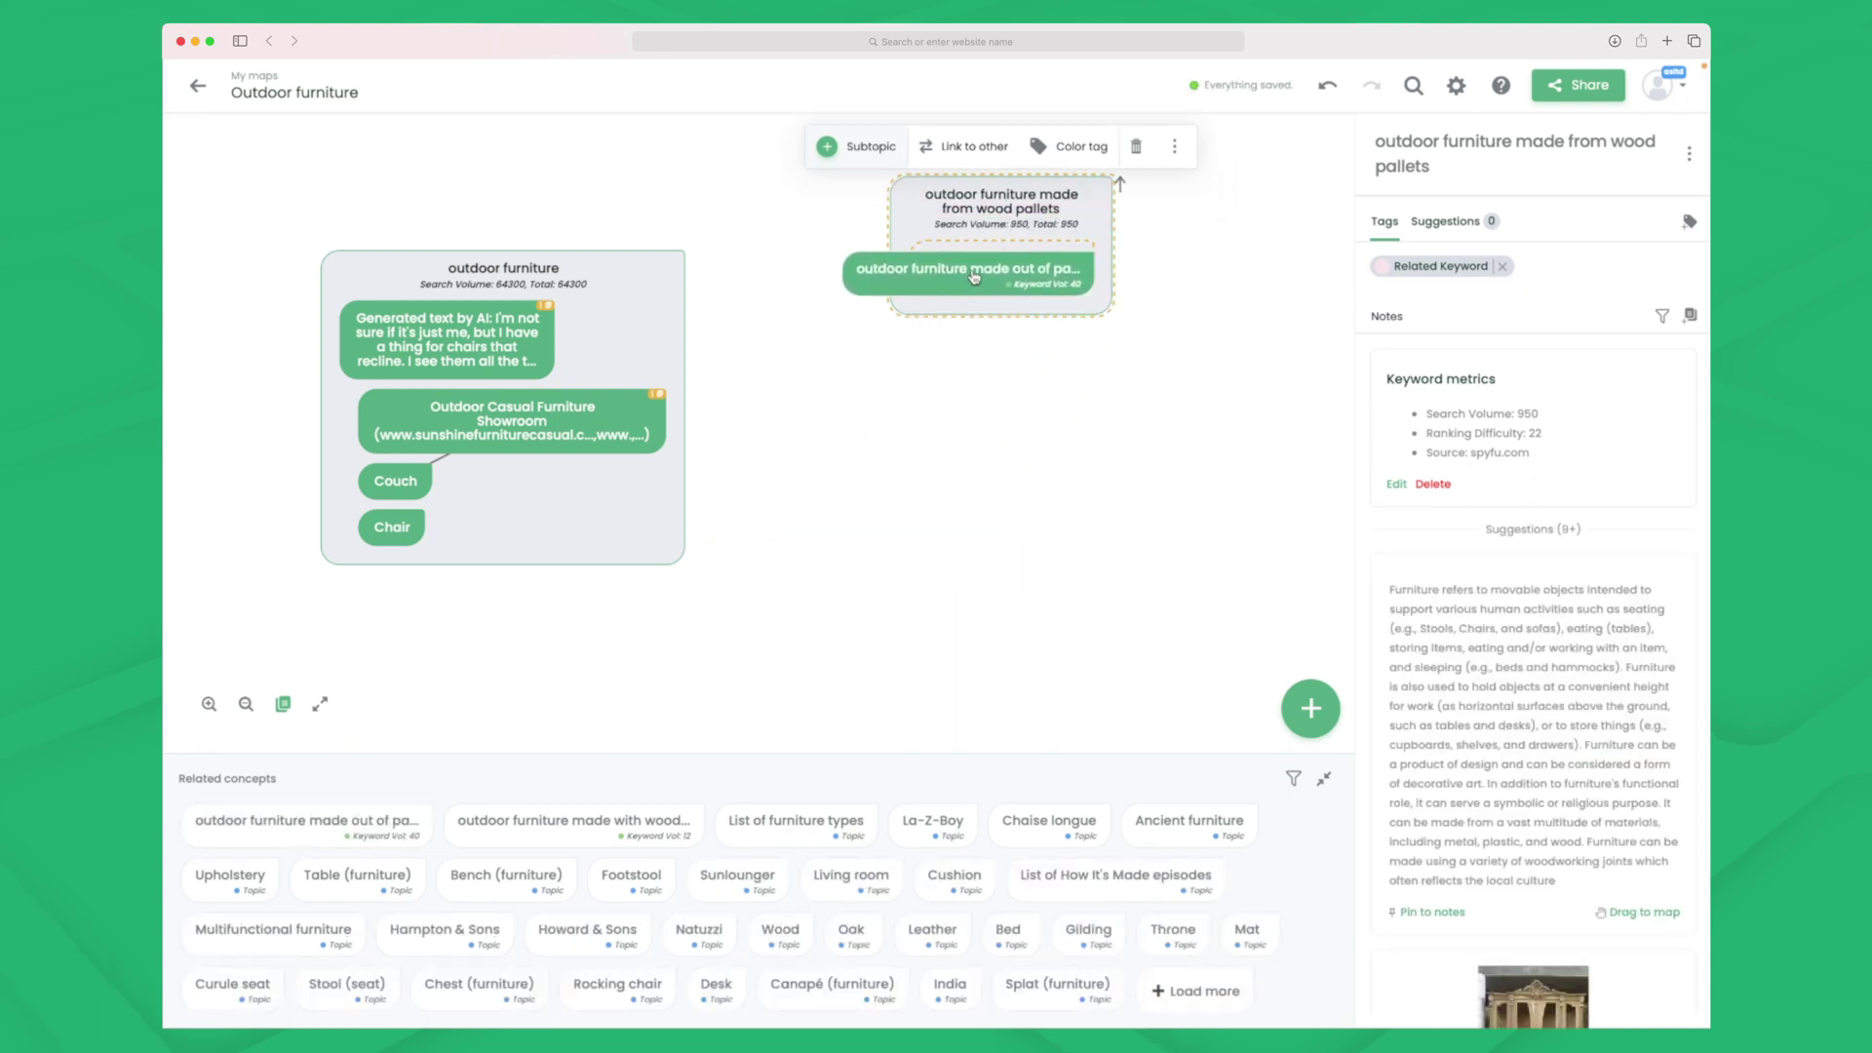
{"action": "left_click", "coordinate": [542, 820]}
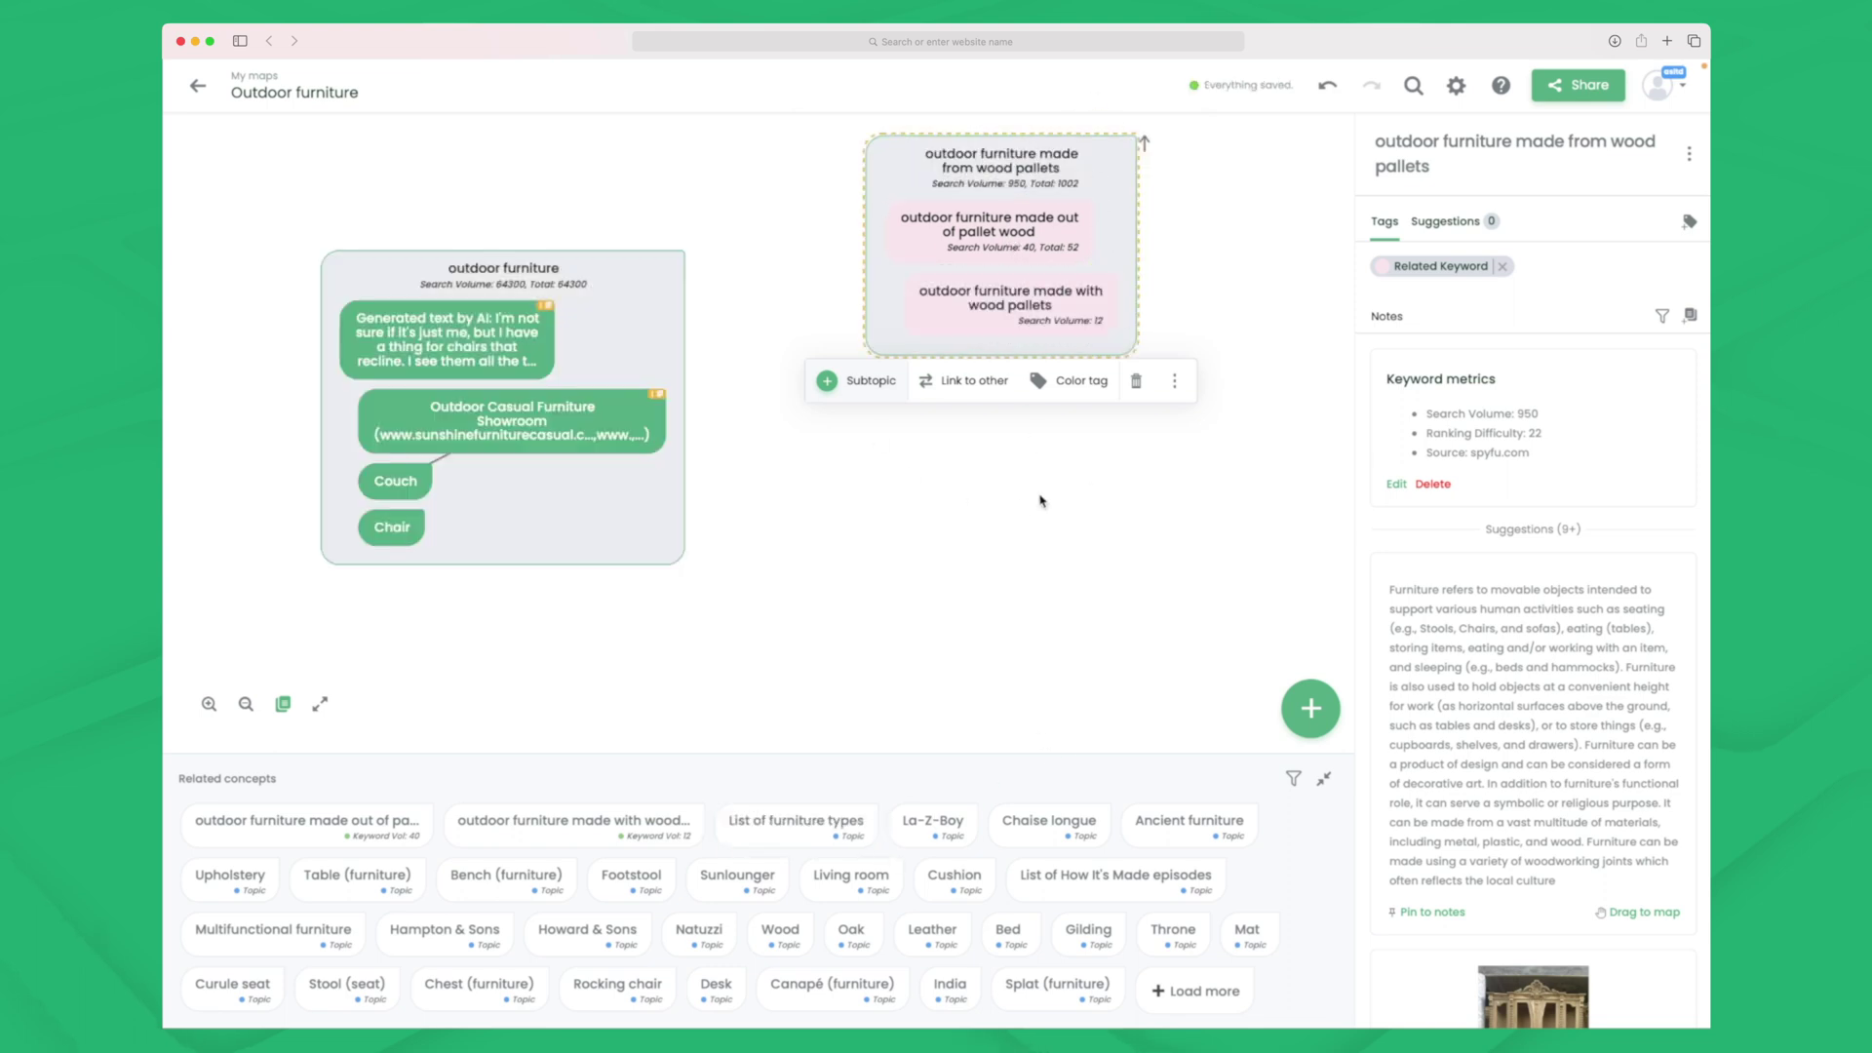
- Select the two new child nodes, pallet wood (40) and wood pallets (12)
{"action": "left_click", "coordinate": [1040, 502]}
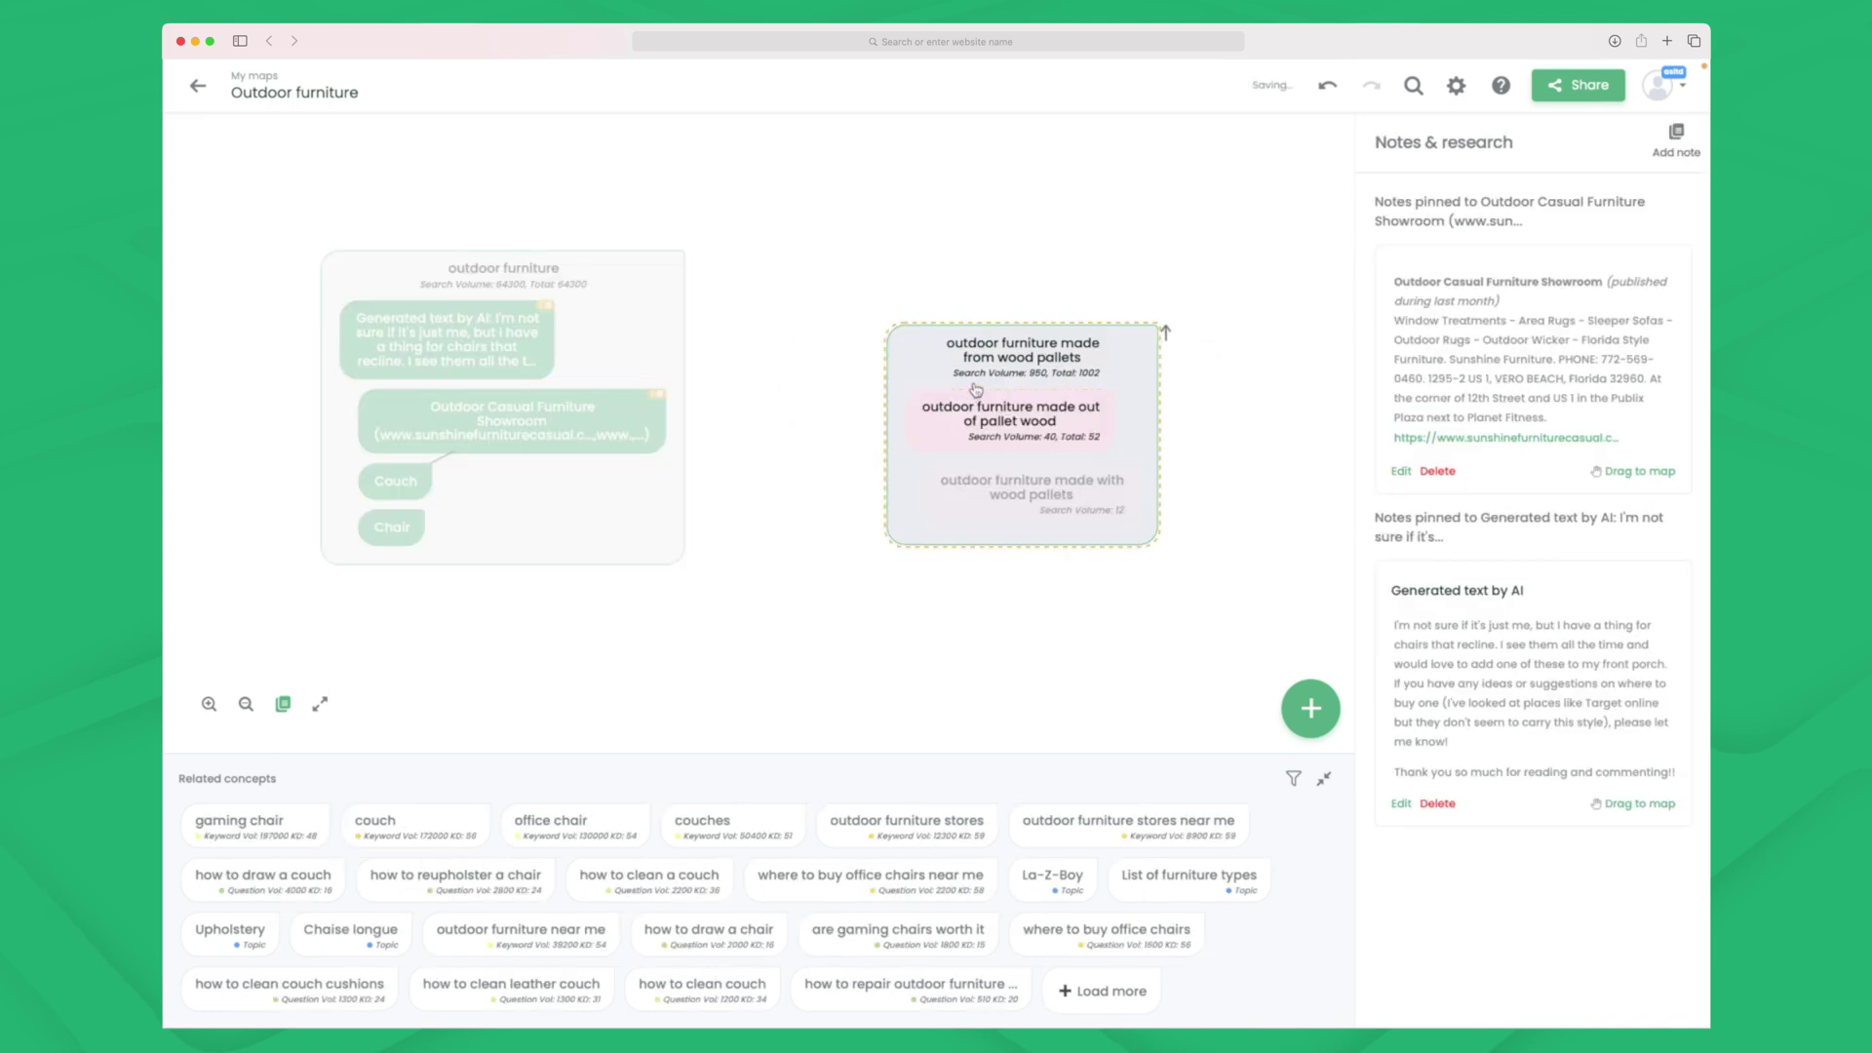
{"action": "left_click", "coordinate": [1015, 426]}
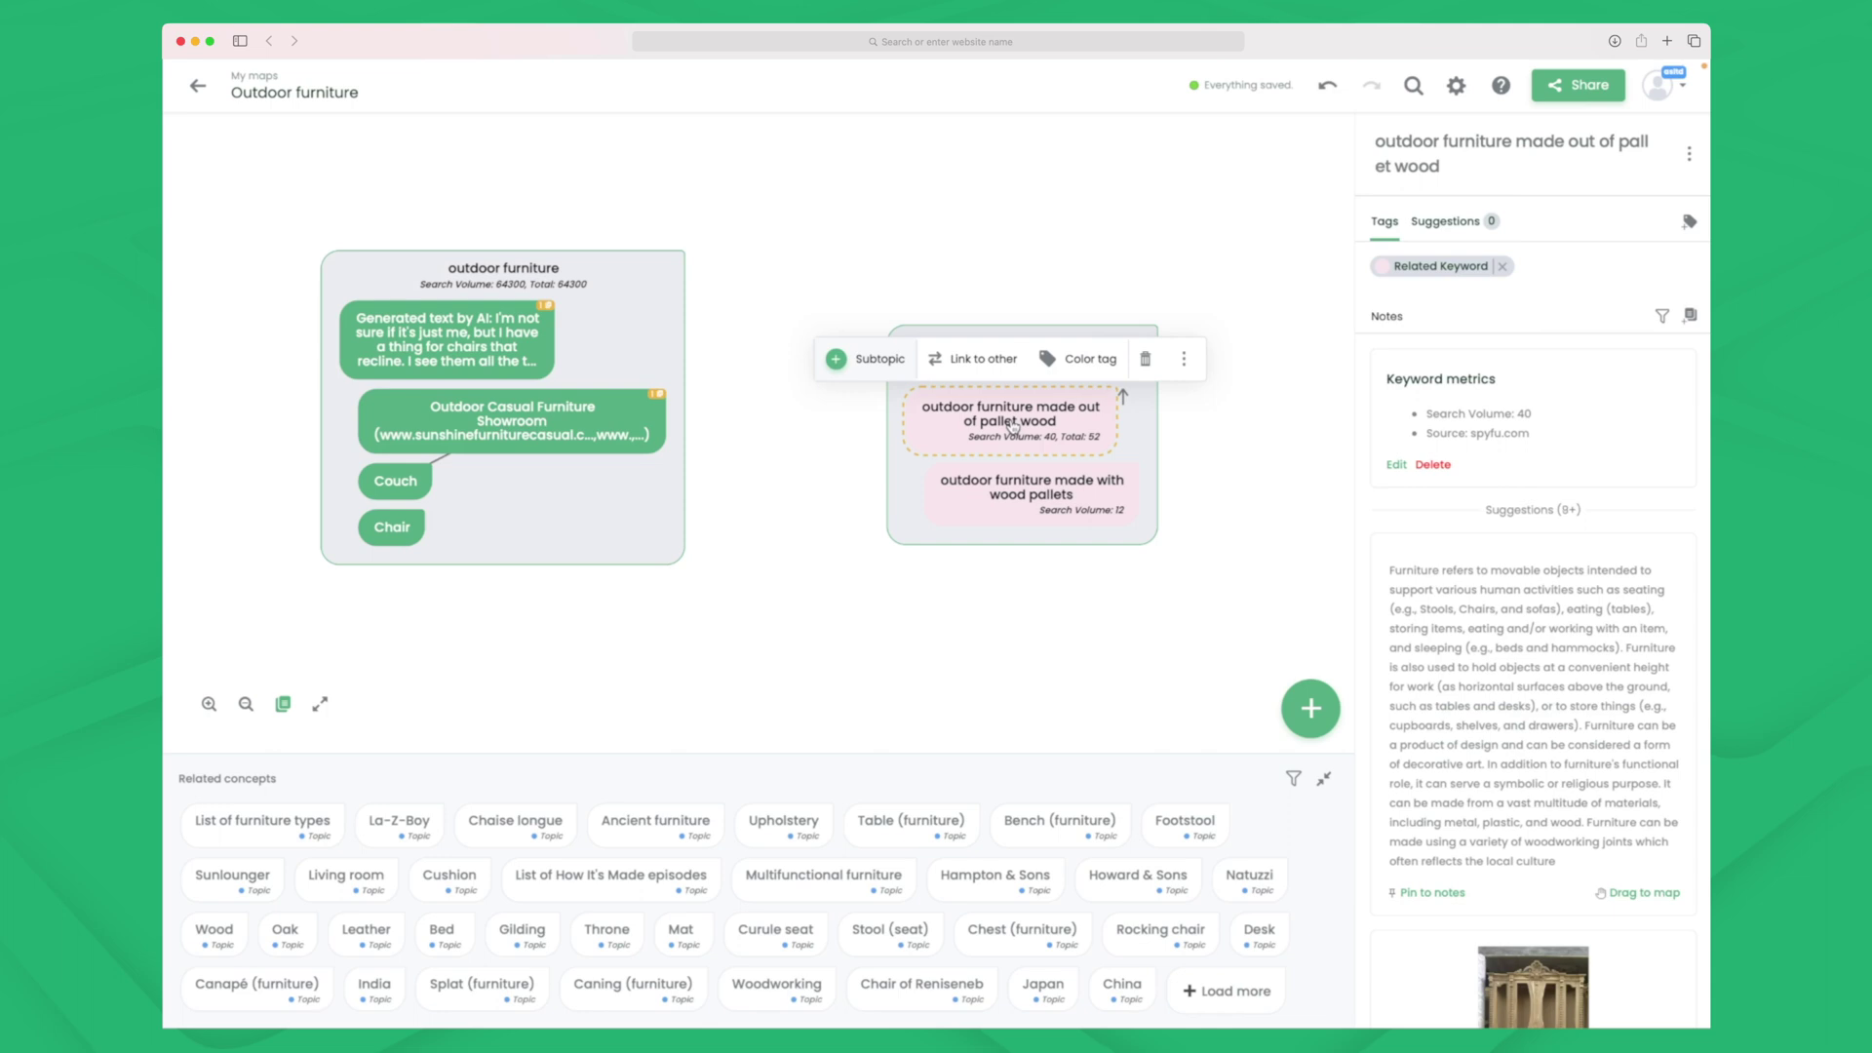
{"action": "left_click", "coordinate": [1100, 495], "text": "shift"}
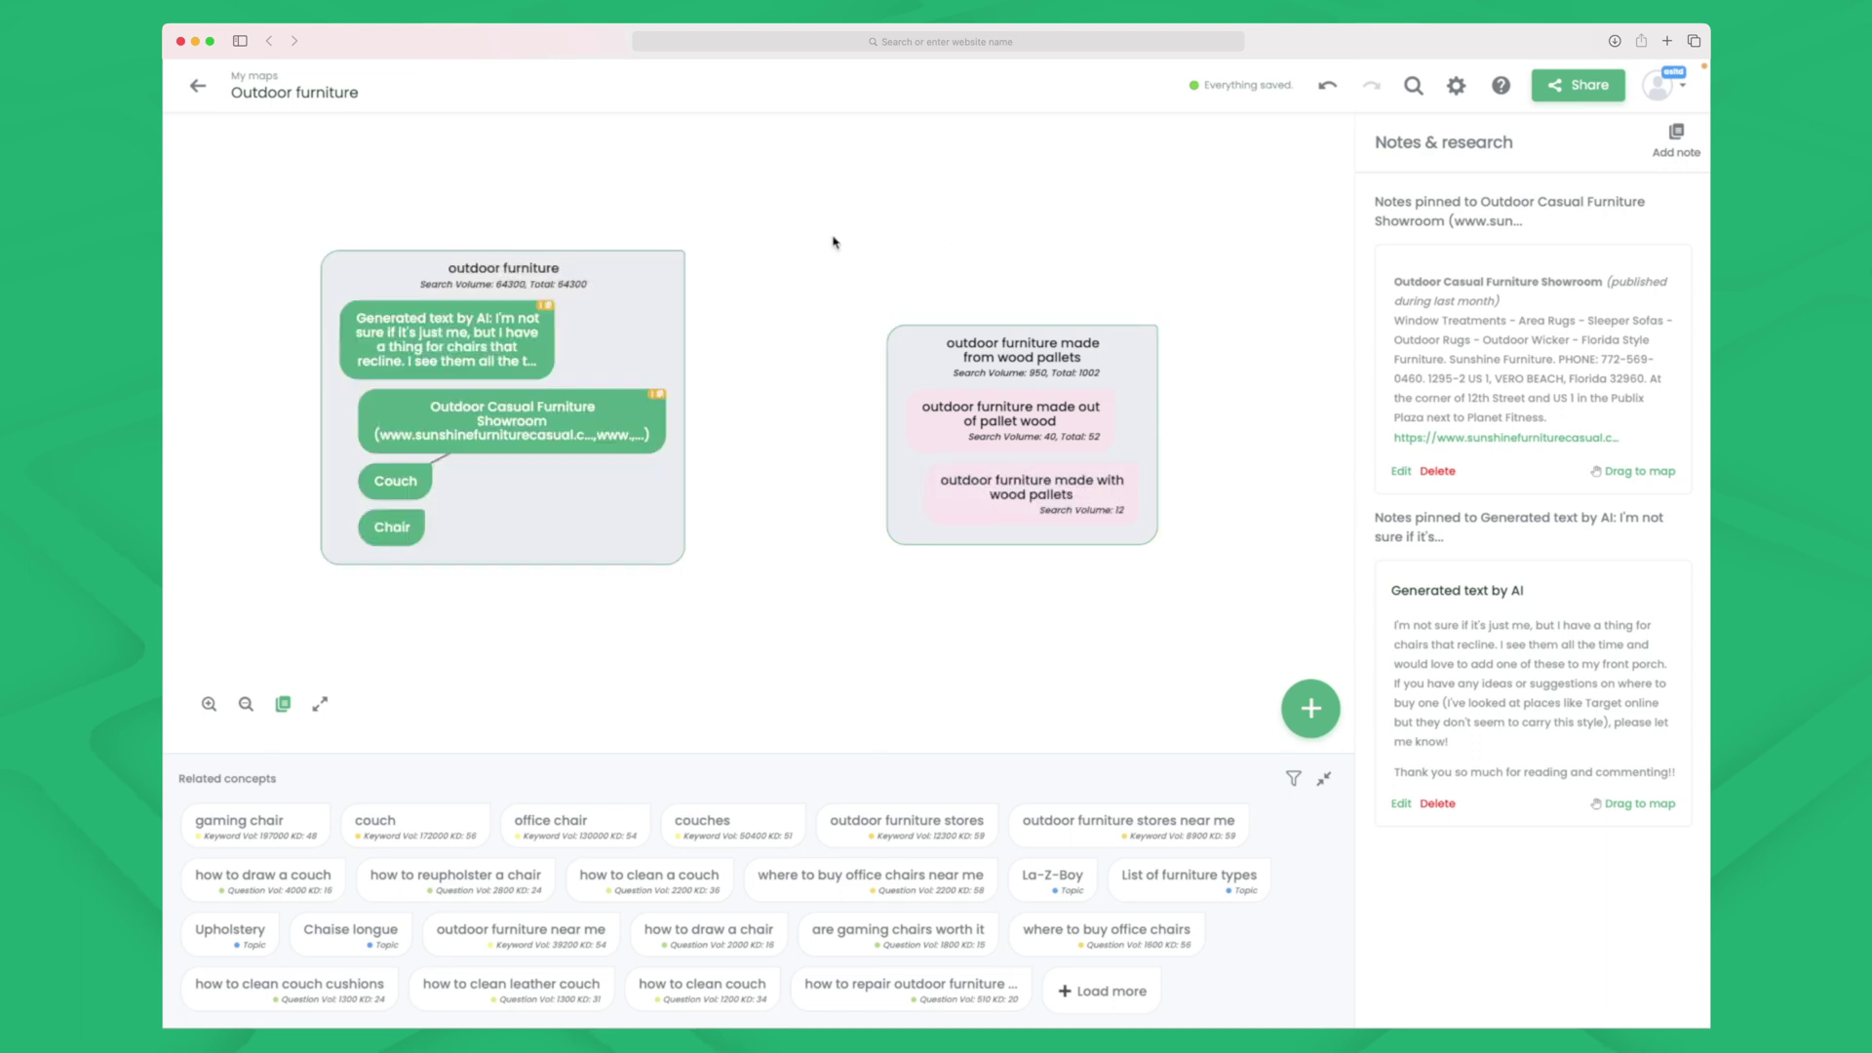
- Add Community to the map's search scopes in the map settings
{"action": "left_click", "coordinate": [1456, 88]}
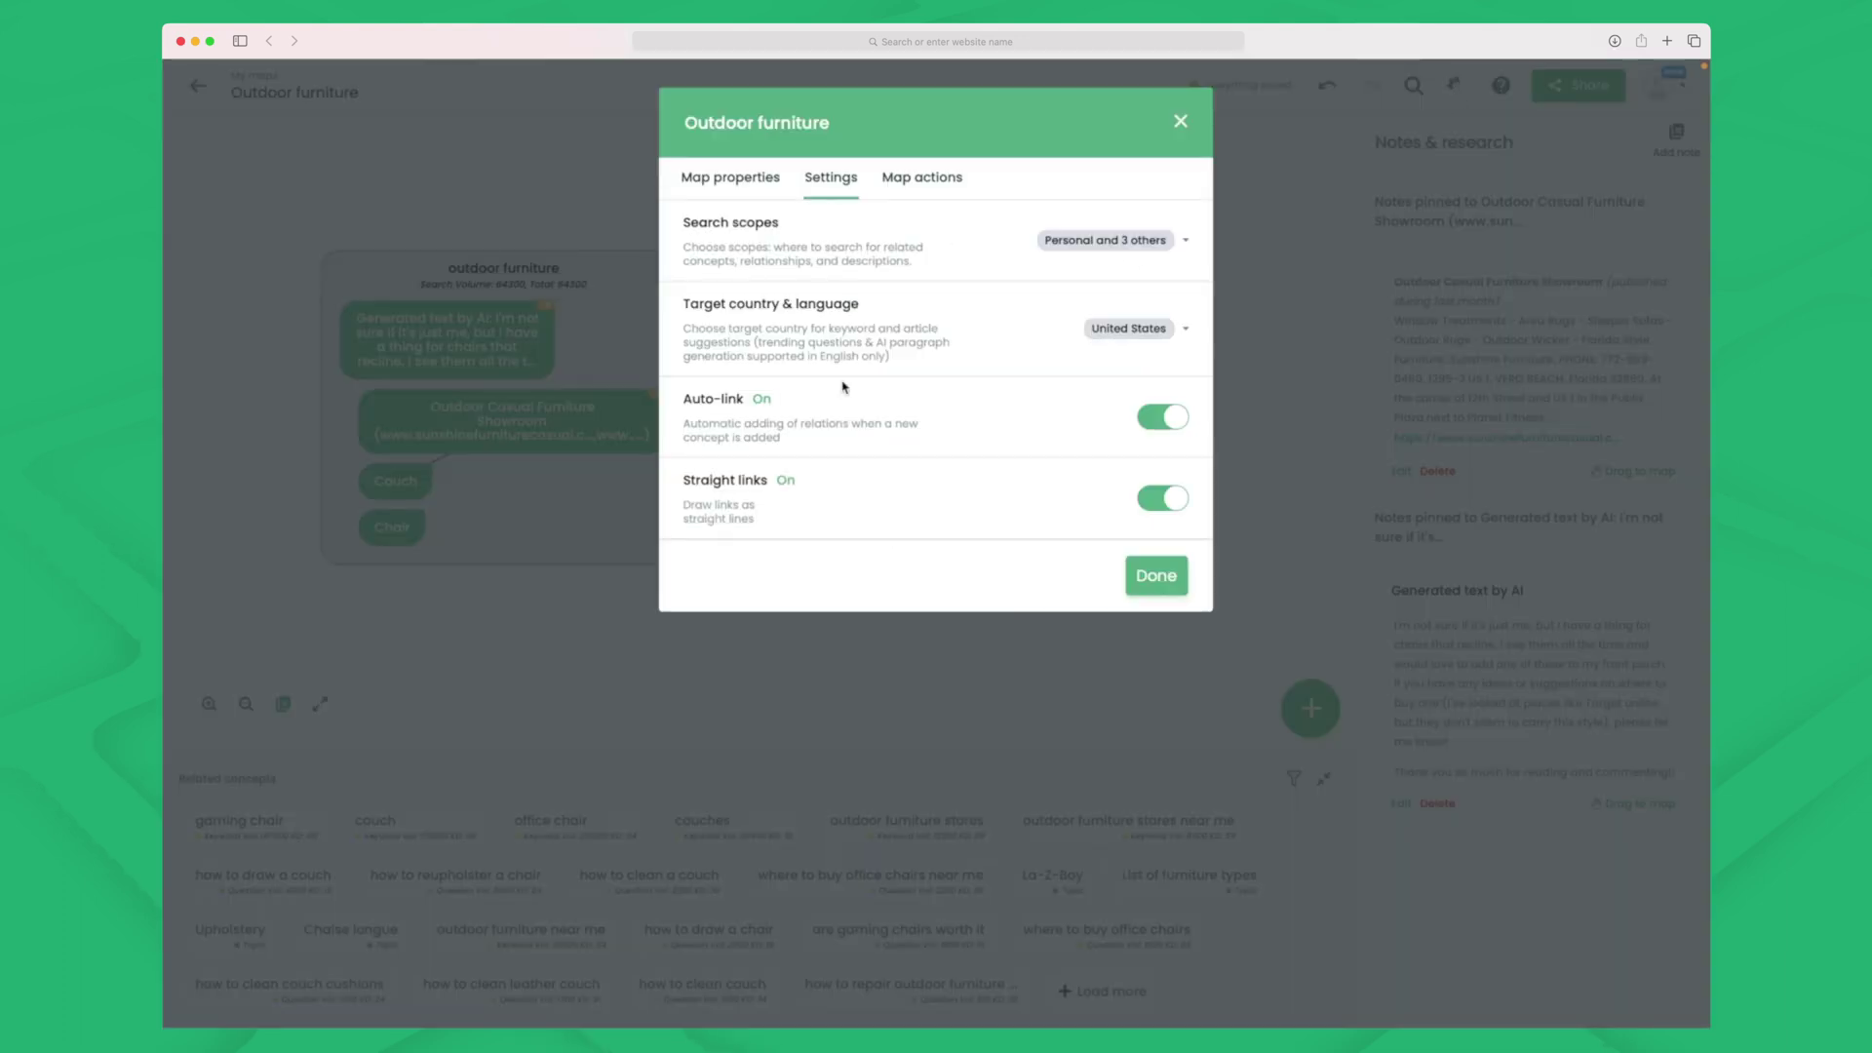
{"action": "left_click", "coordinate": [1143, 241]}
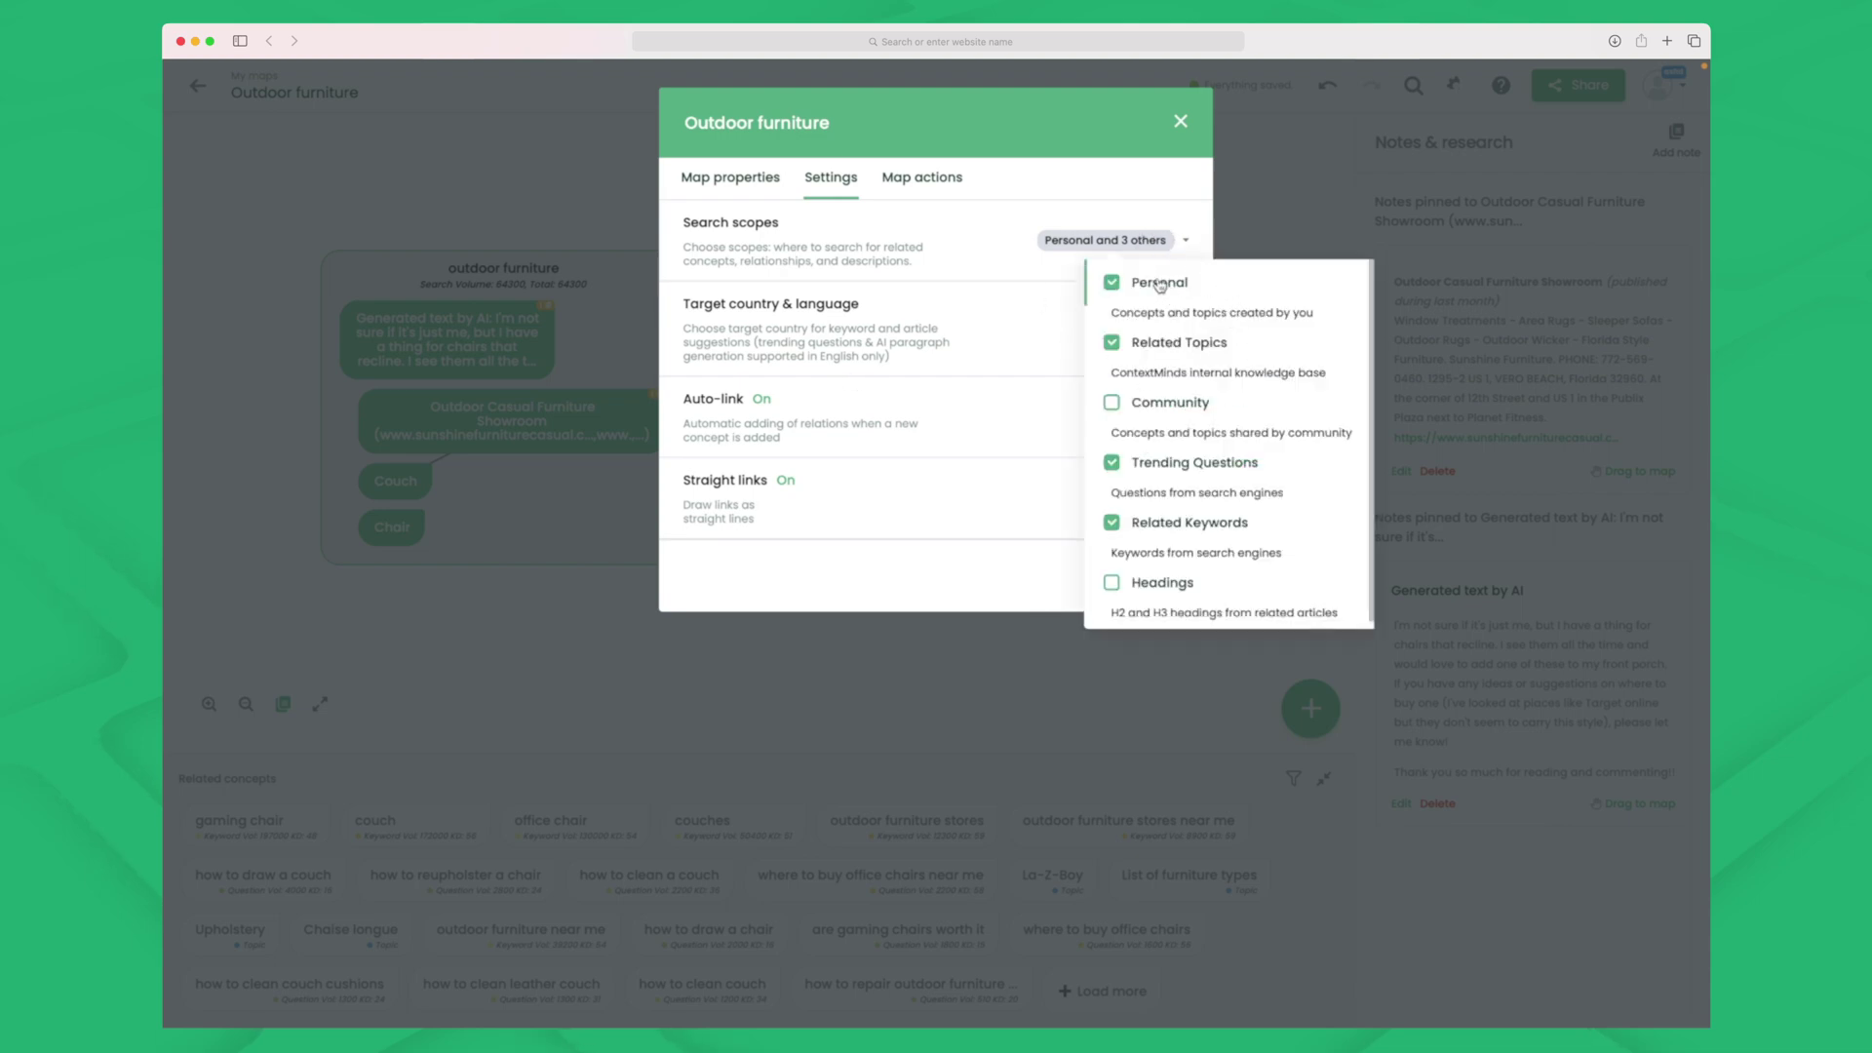
{"action": "scroll", "coordinate": [1284, 434], "scroll_direction": "down", "scroll_amount": 1}
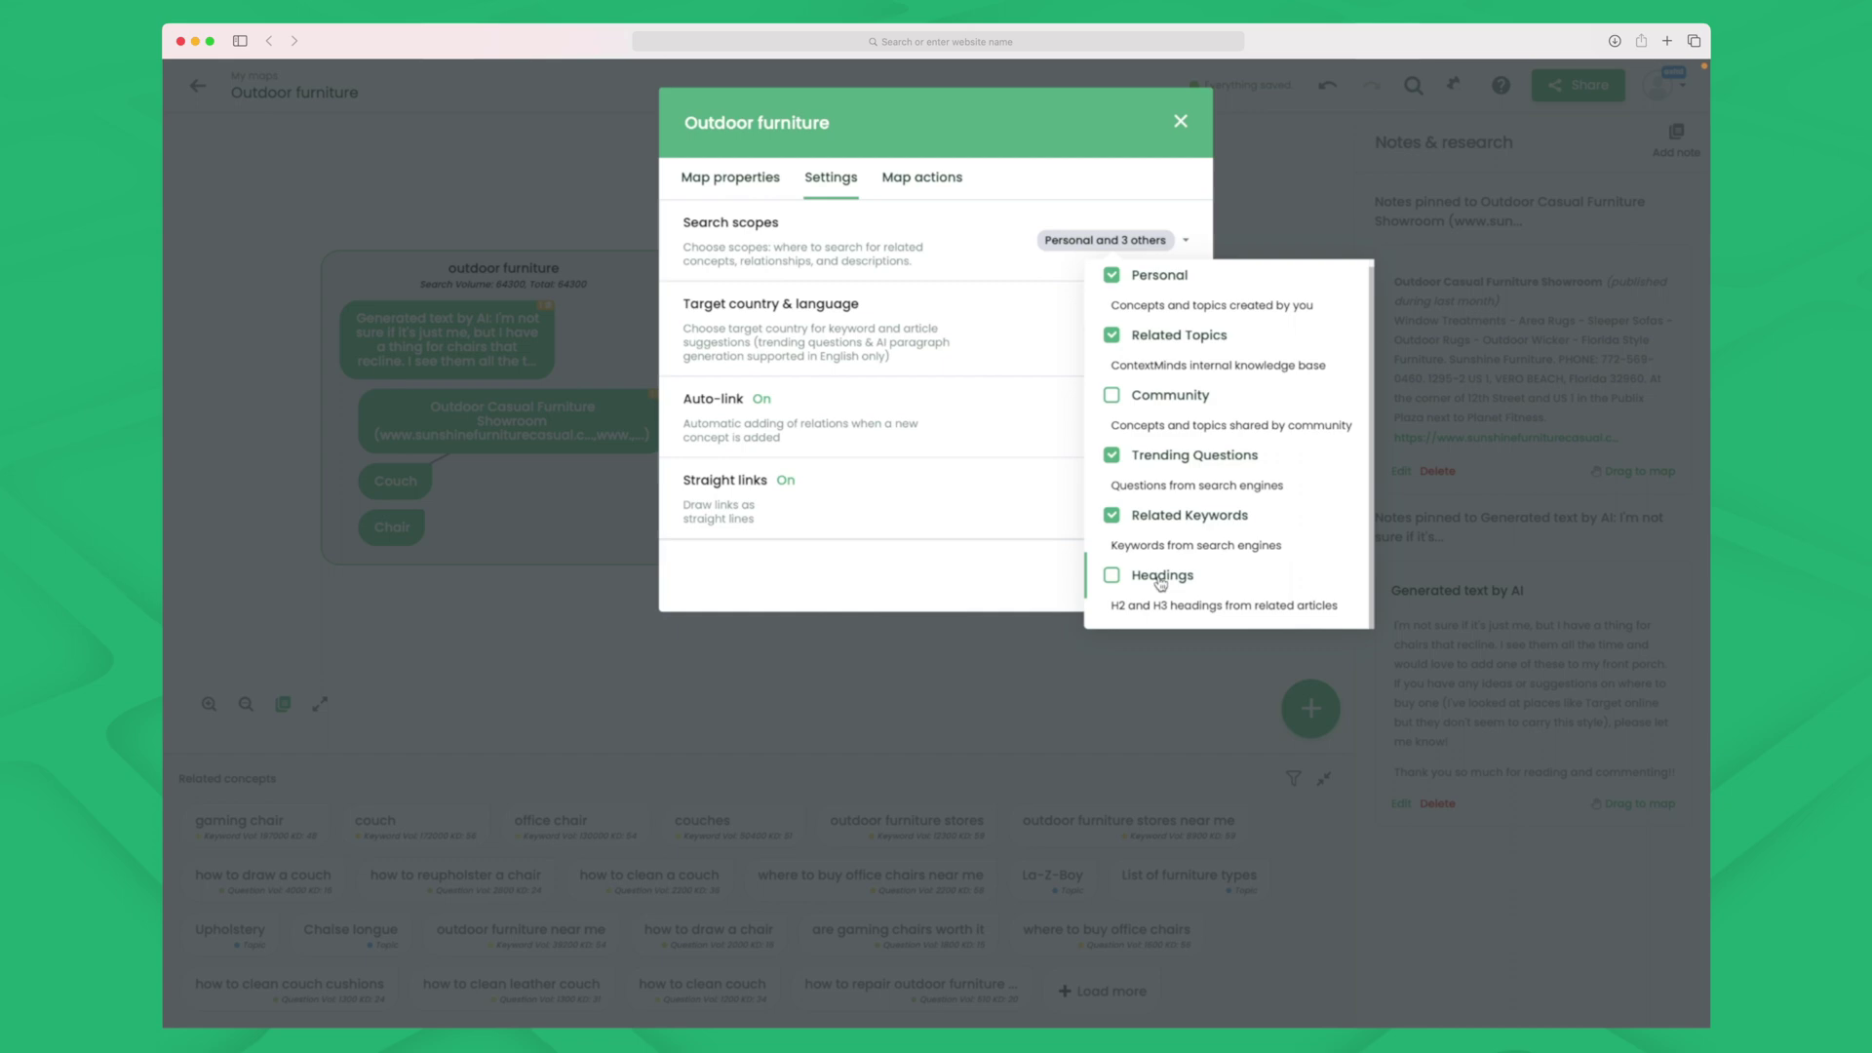
{"action": "left_click", "coordinate": [1175, 402]}
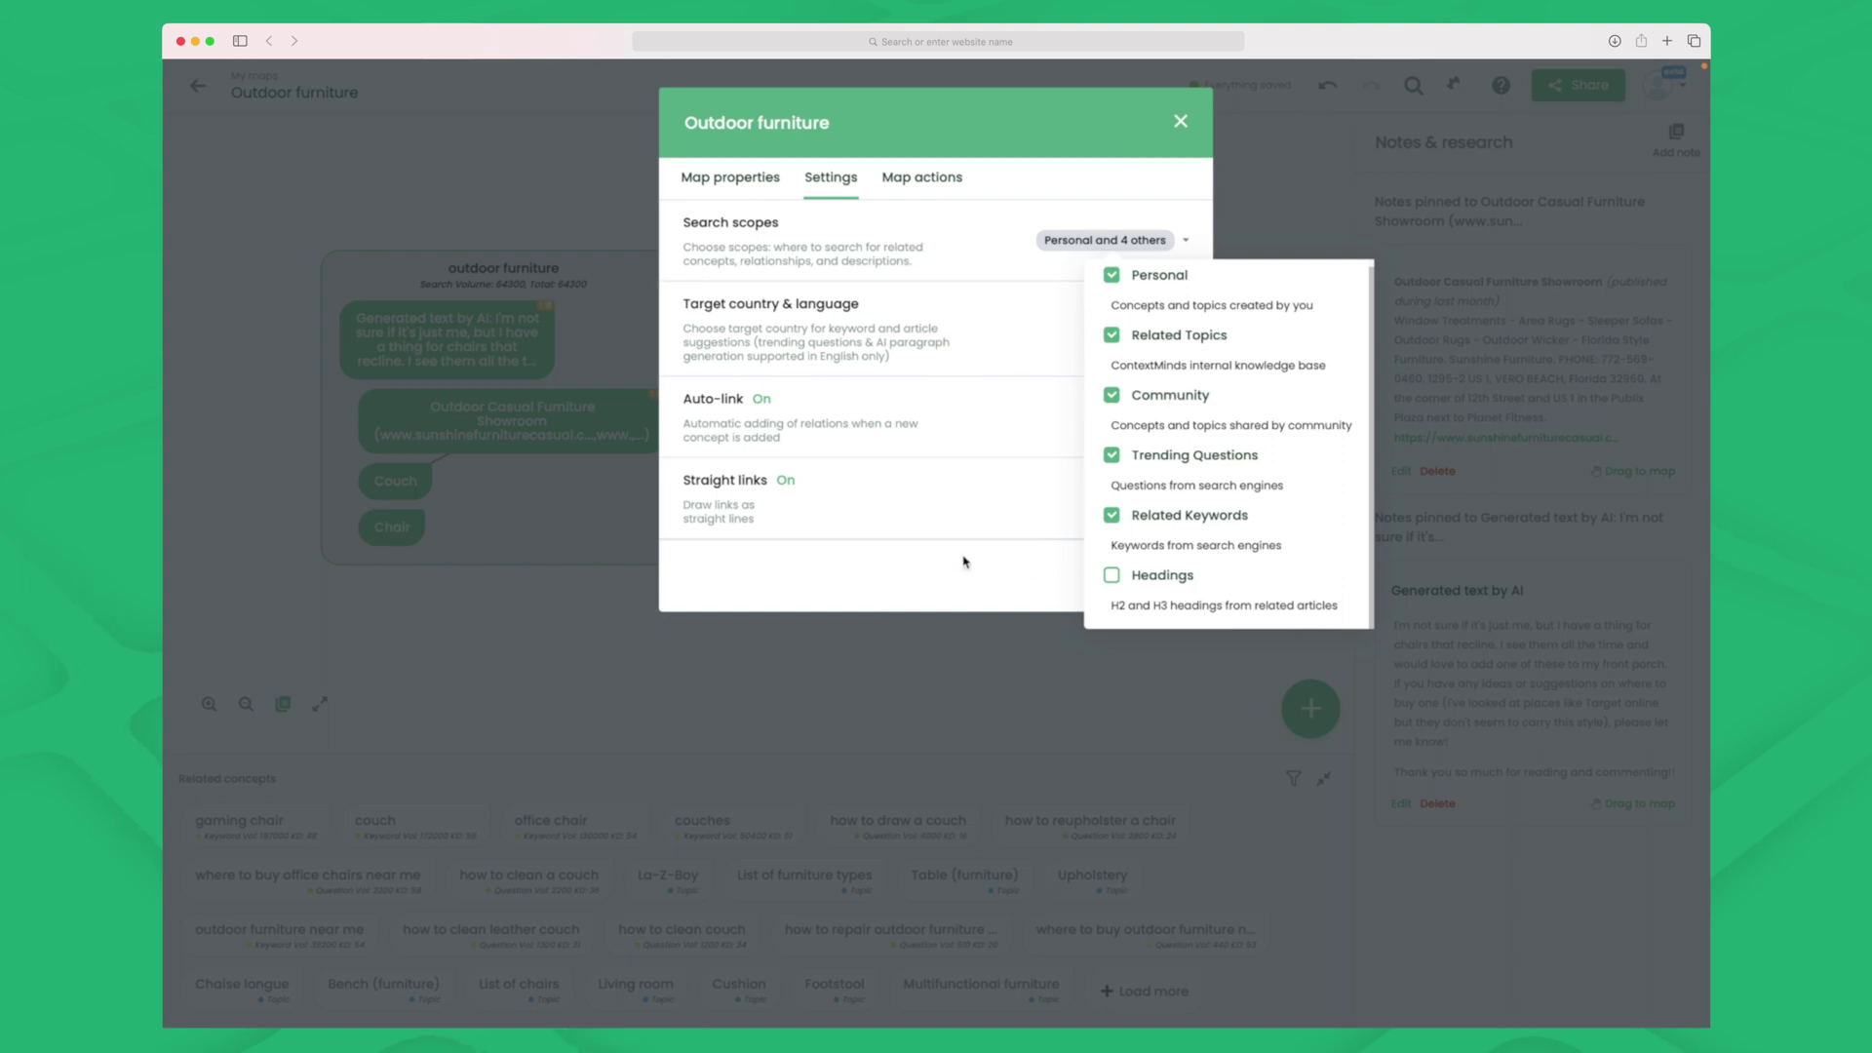
{"action": "left_click", "coordinate": [866, 578]}
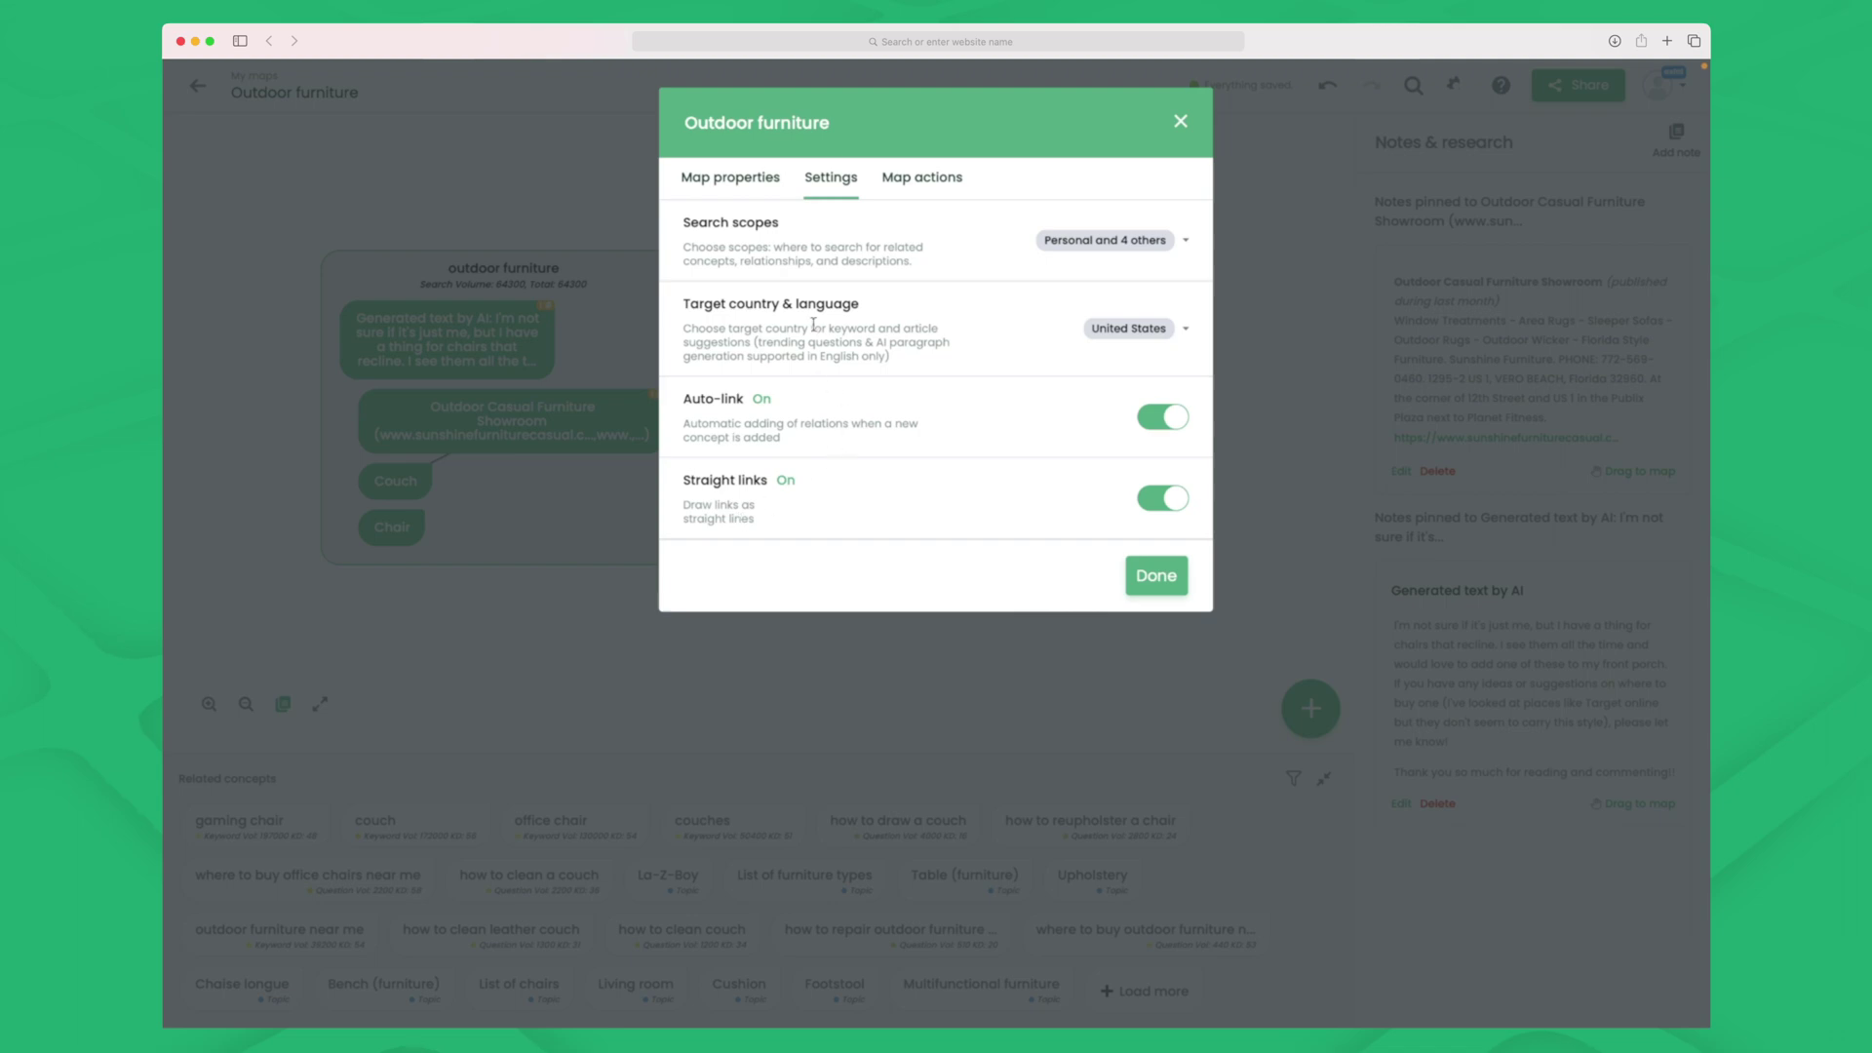
- Browse the target countries and keep United States selected
{"action": "left_click", "coordinate": [1146, 332]}
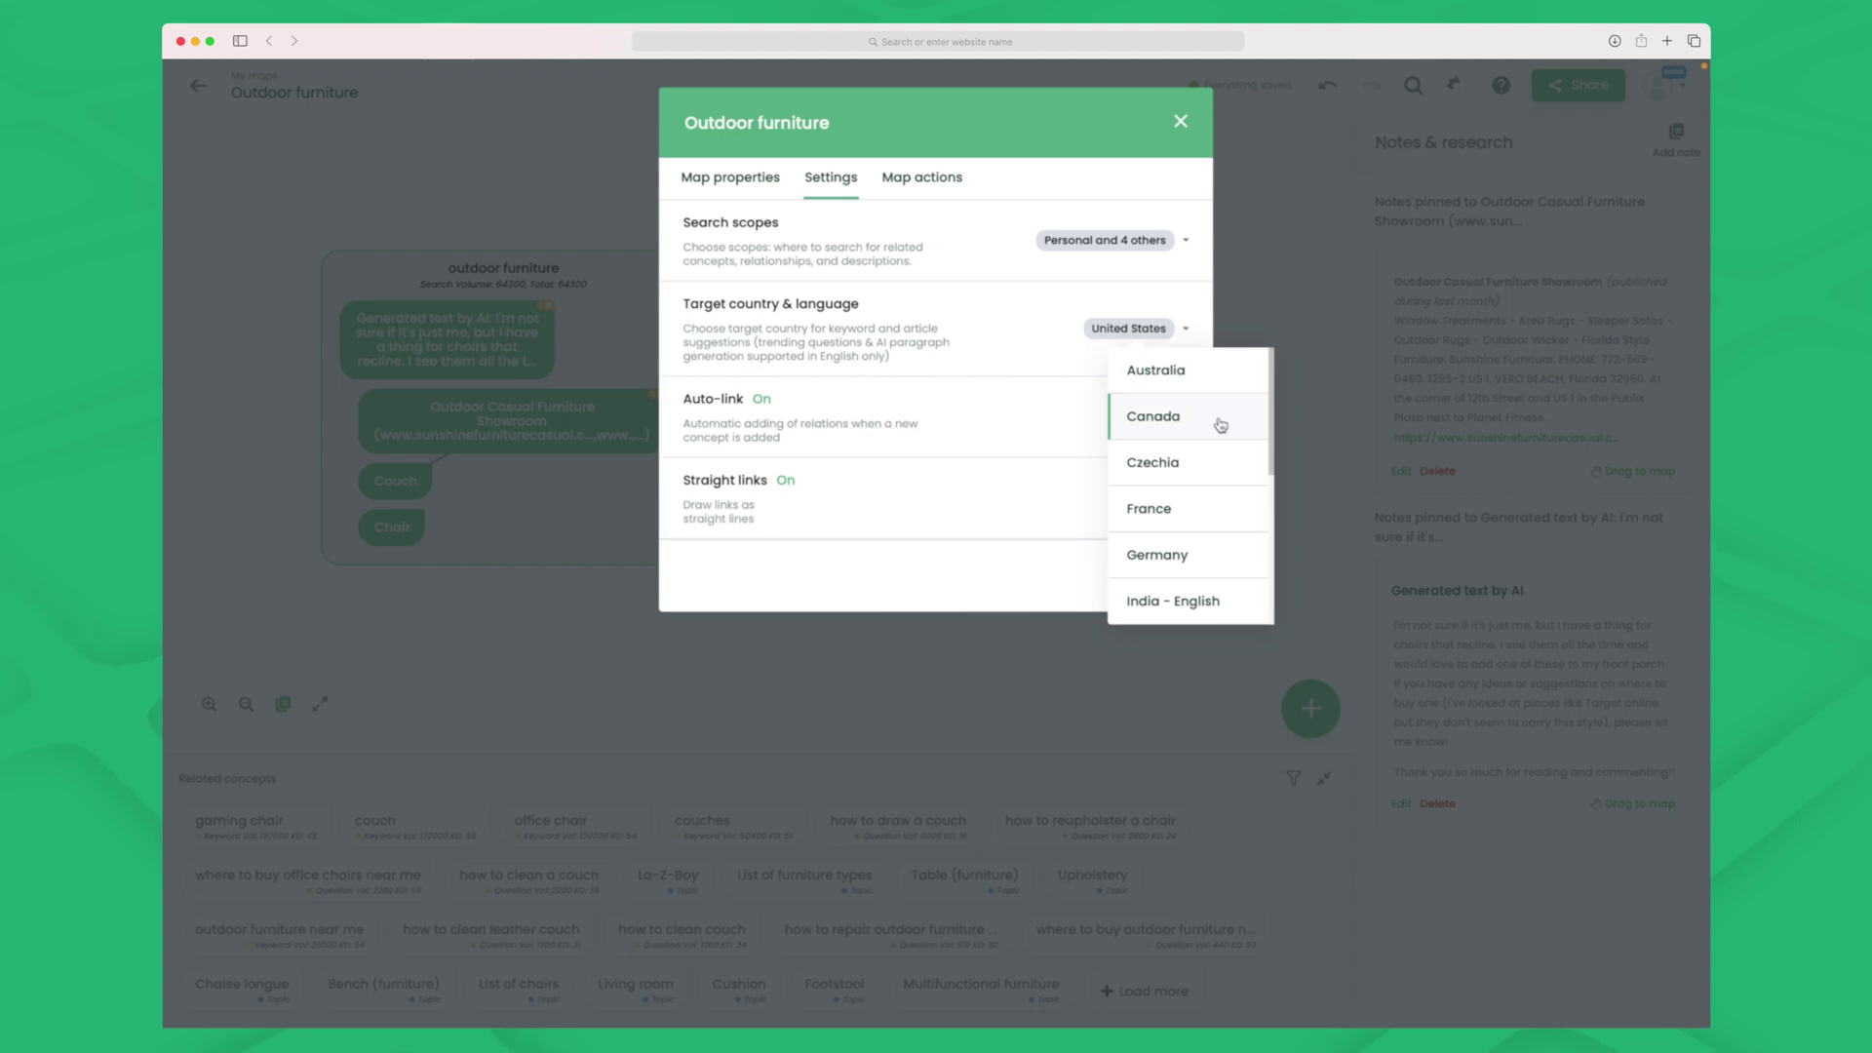
{"action": "scroll", "coordinate": [1200, 502], "scroll_direction": "down", "scroll_amount": 2}
{"action": "scroll", "coordinate": [1200, 500], "scroll_direction": "down", "scroll_amount": 3}
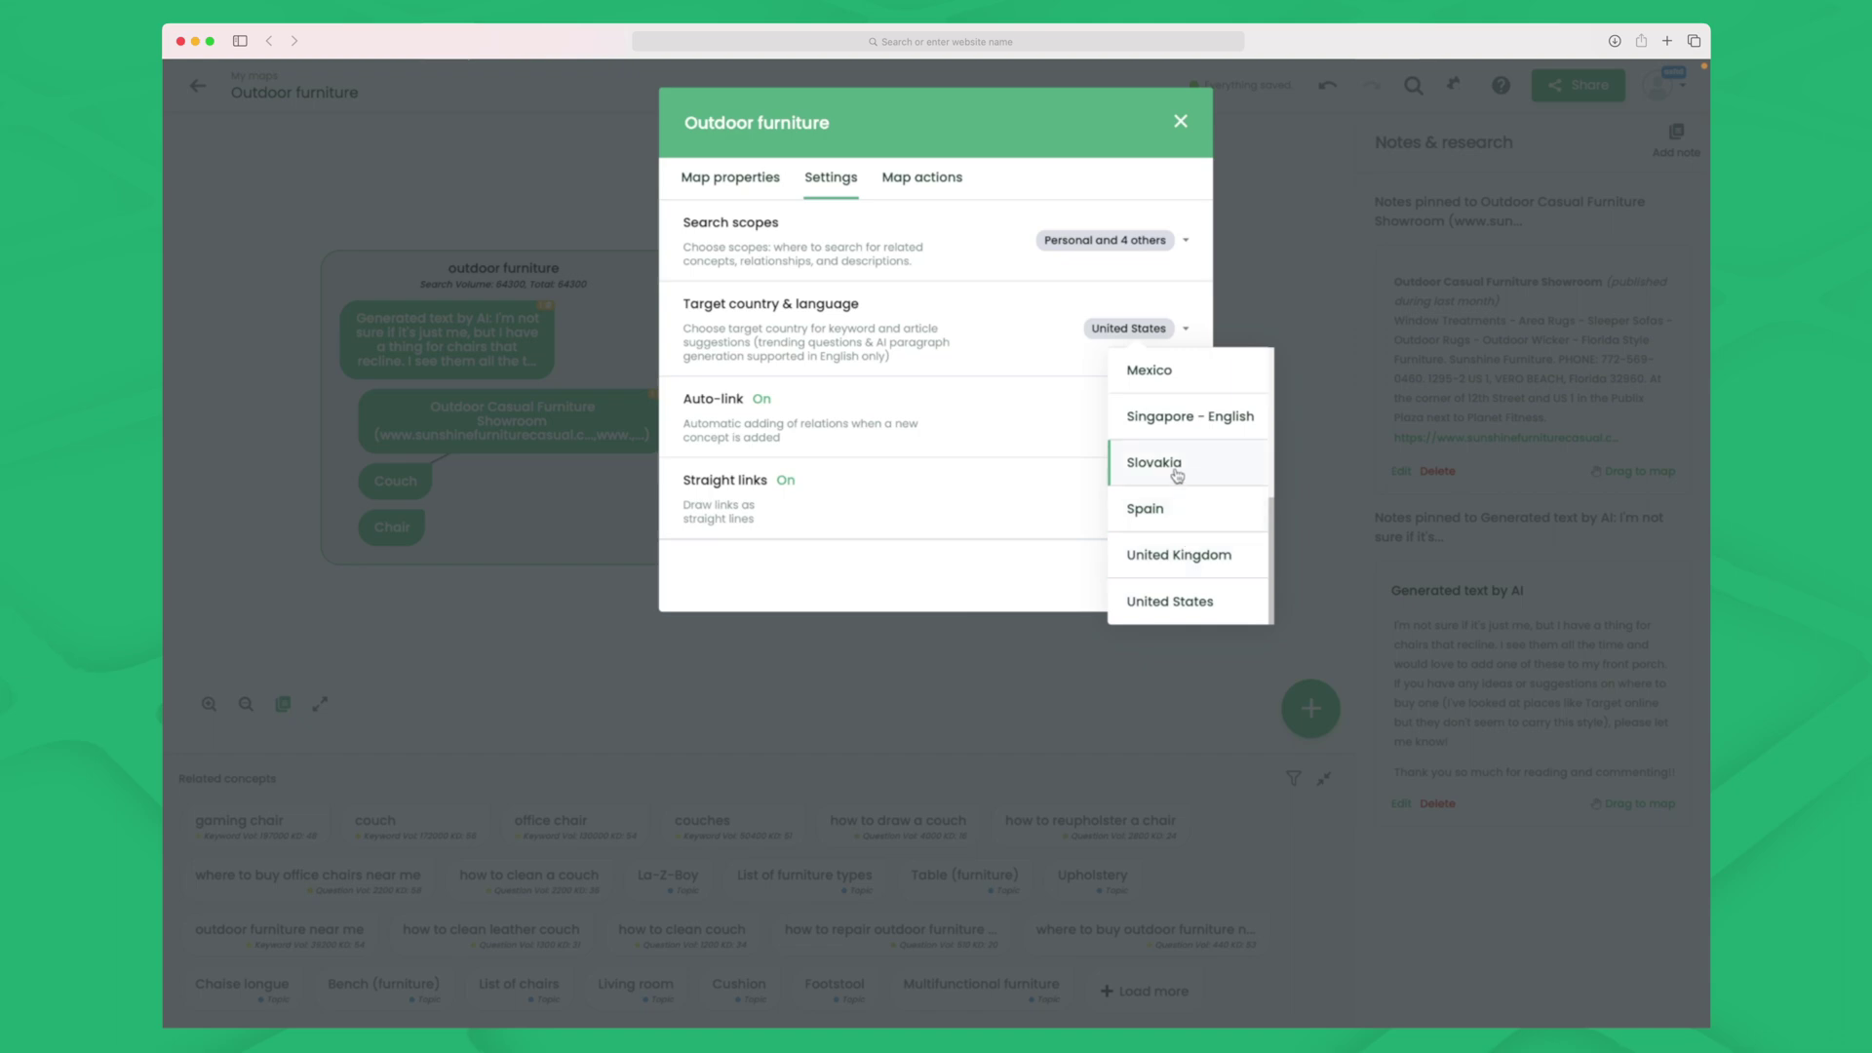
{"action": "scroll", "coordinate": [1181, 503], "scroll_direction": "up", "scroll_amount": 1}
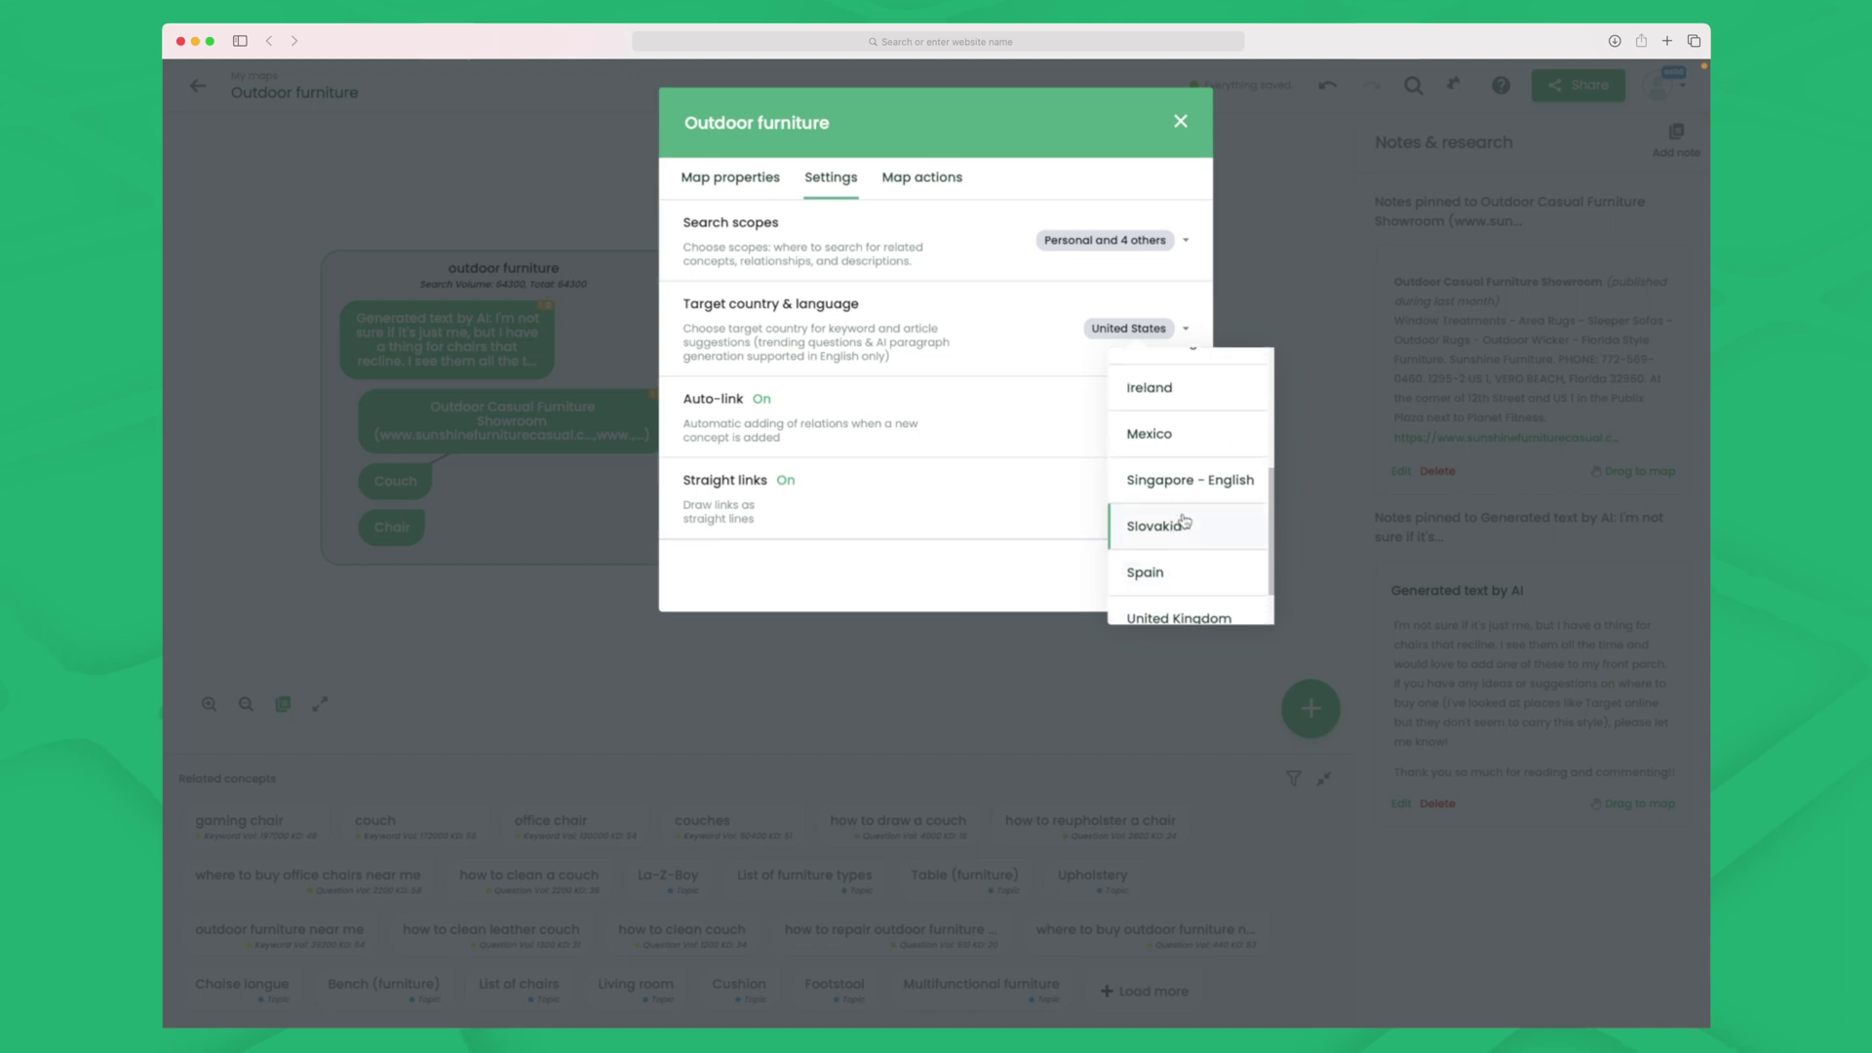
{"action": "scroll", "coordinate": [1180, 502], "scroll_direction": "up", "scroll_amount": 4}
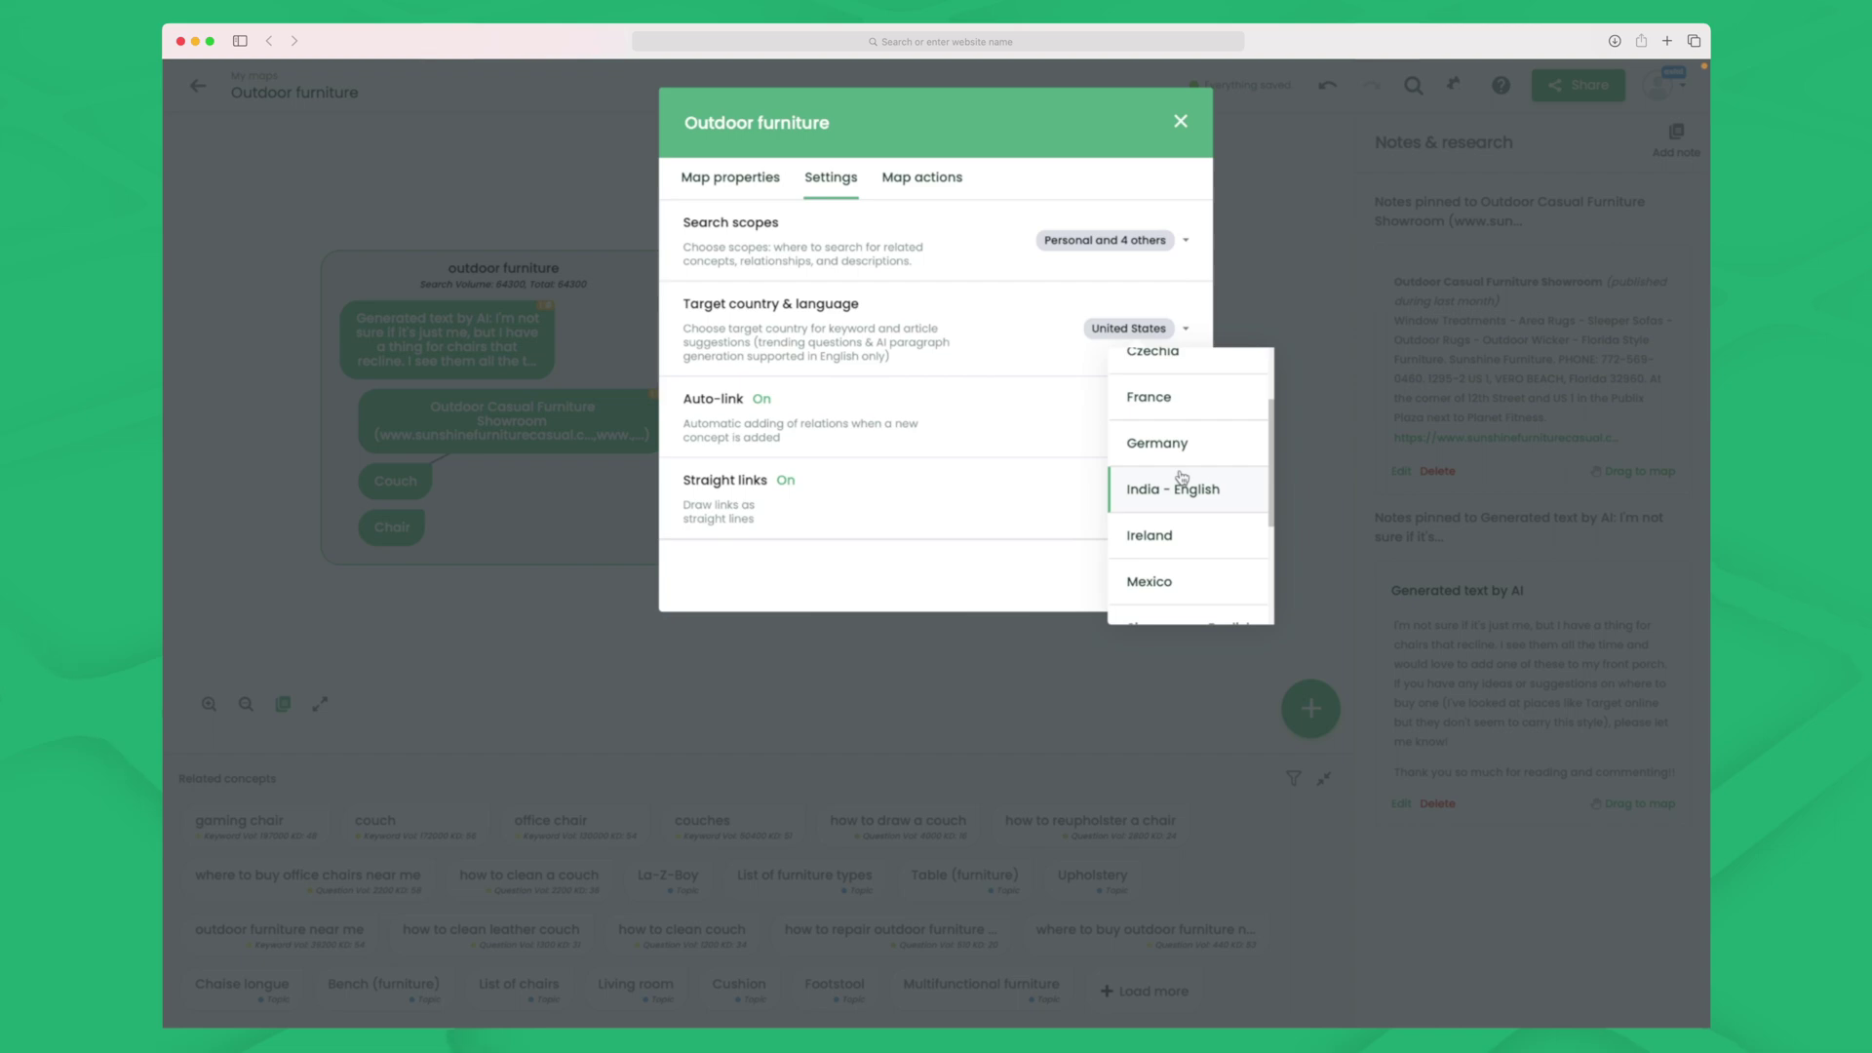
{"action": "left_click", "coordinate": [975, 550]}
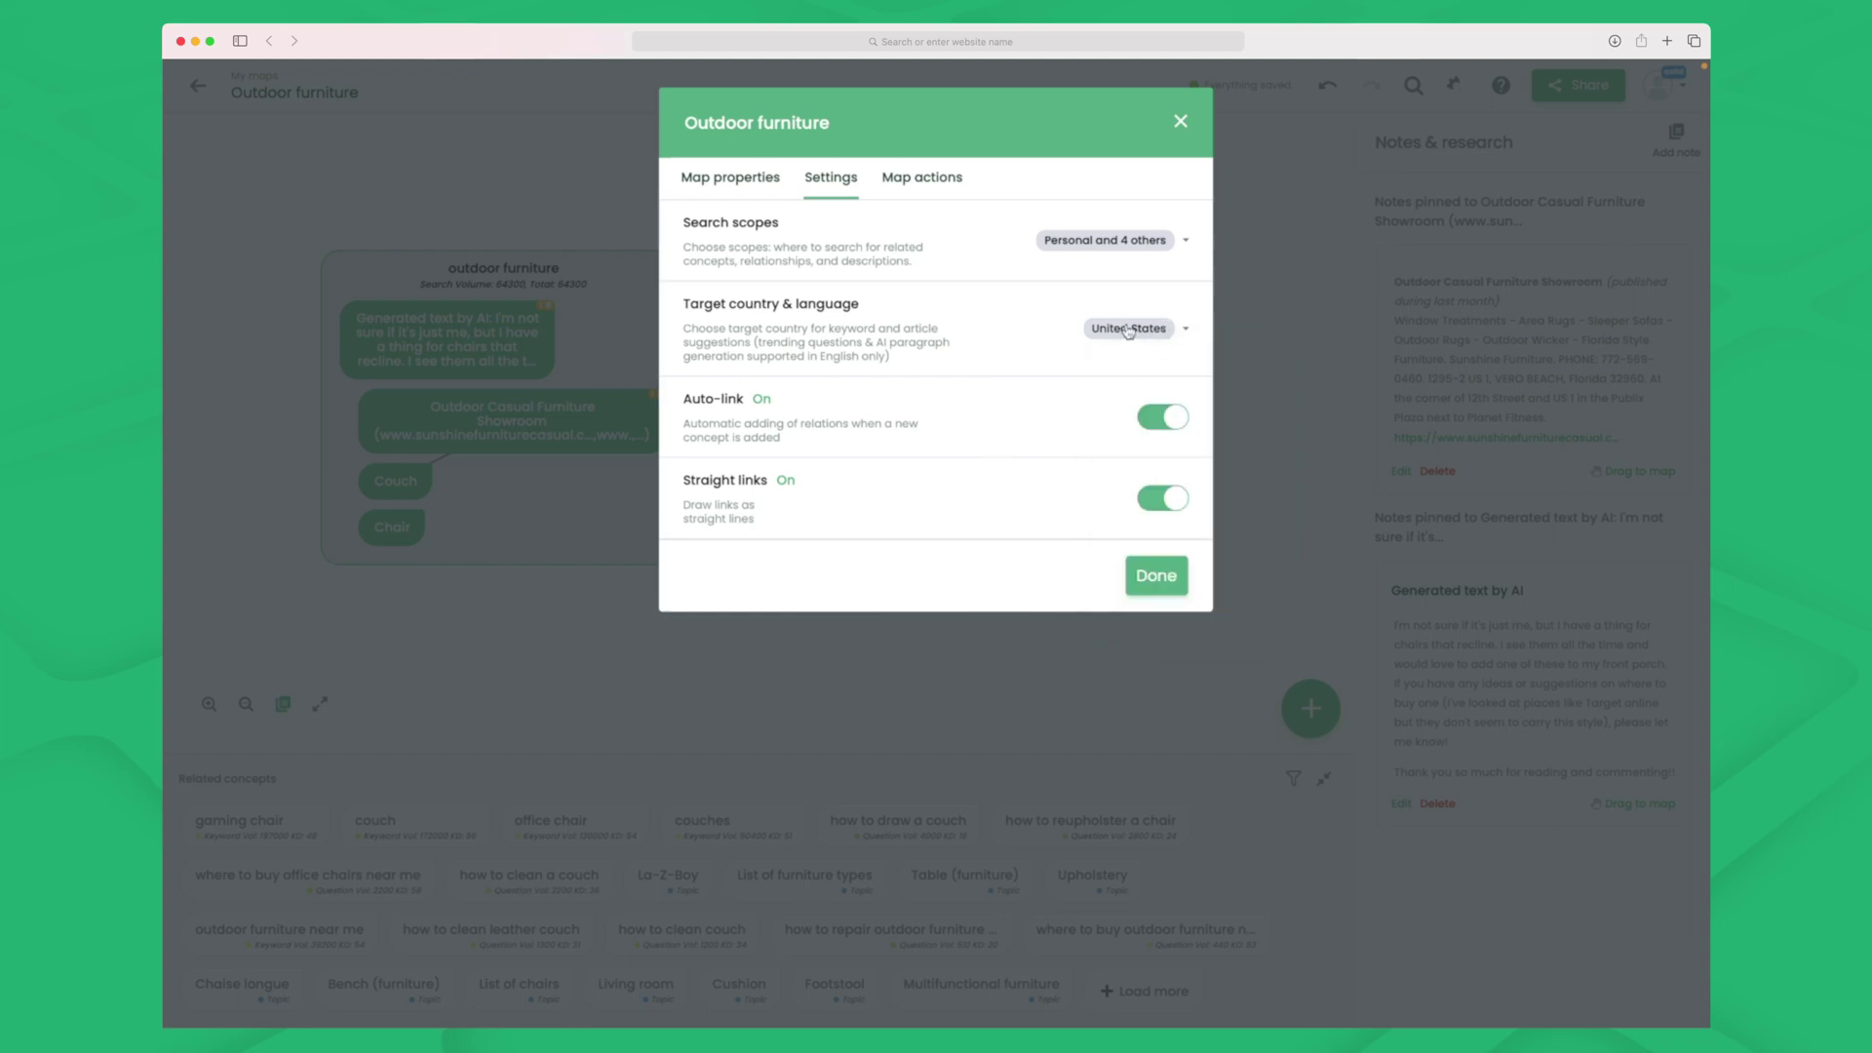
{"action": "left_click", "coordinate": [714, 178]}
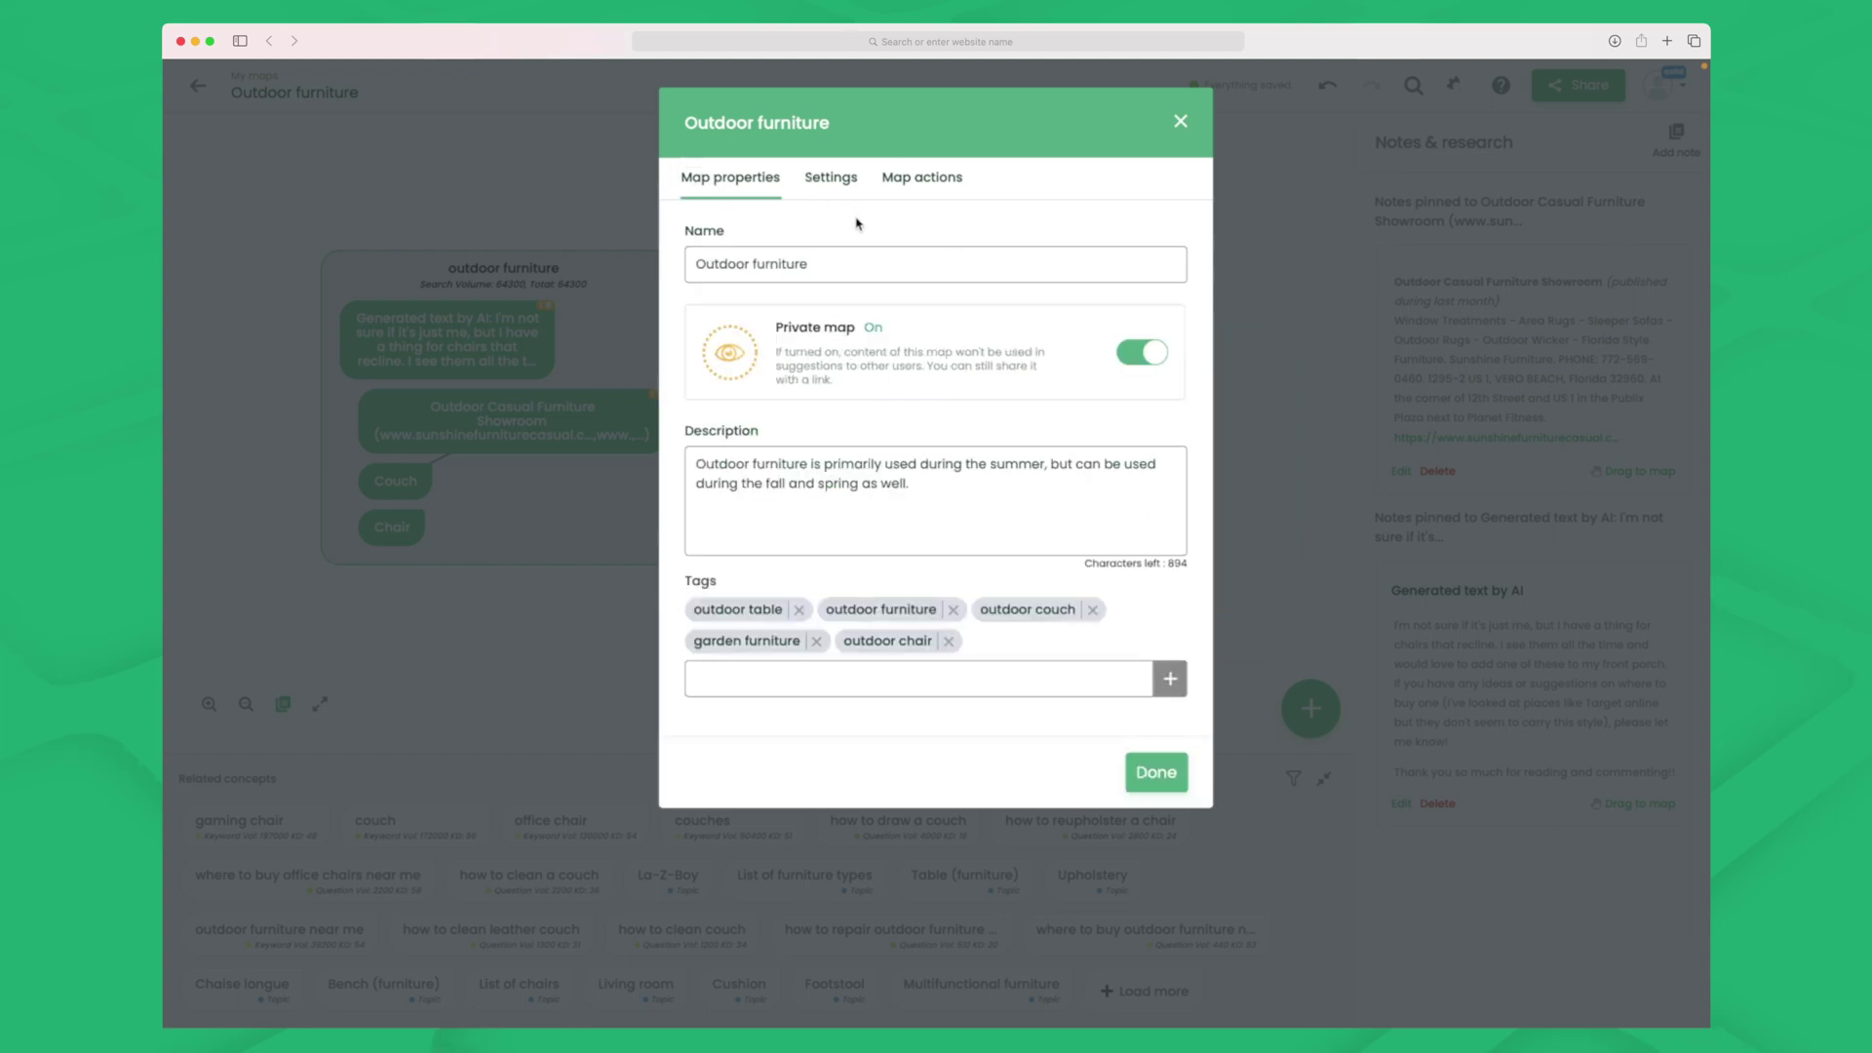
- Show the map actions: share link, PNG and PDF exports, and iframe embed code
{"action": "left_click", "coordinate": [940, 184]}
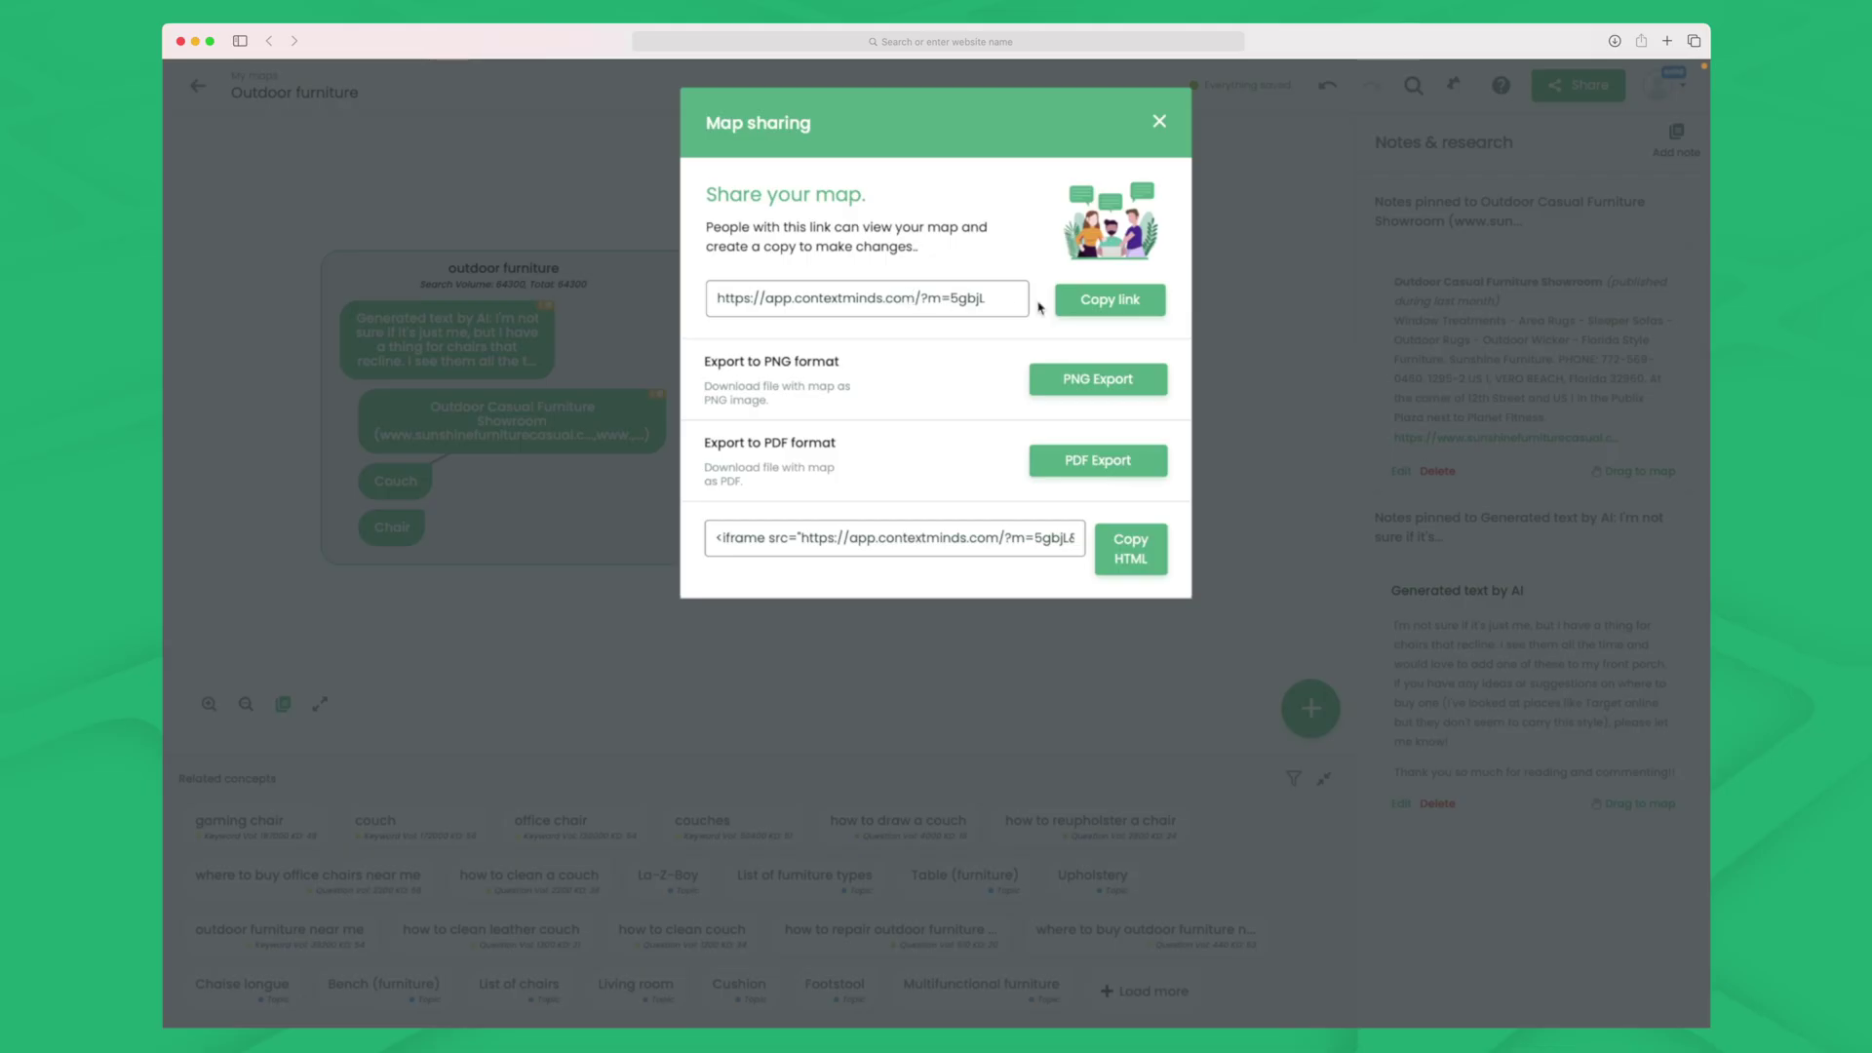
- Copy the map's shareable view link from Map sharing to the clipboard
{"action": "left_click", "coordinate": [1098, 304]}
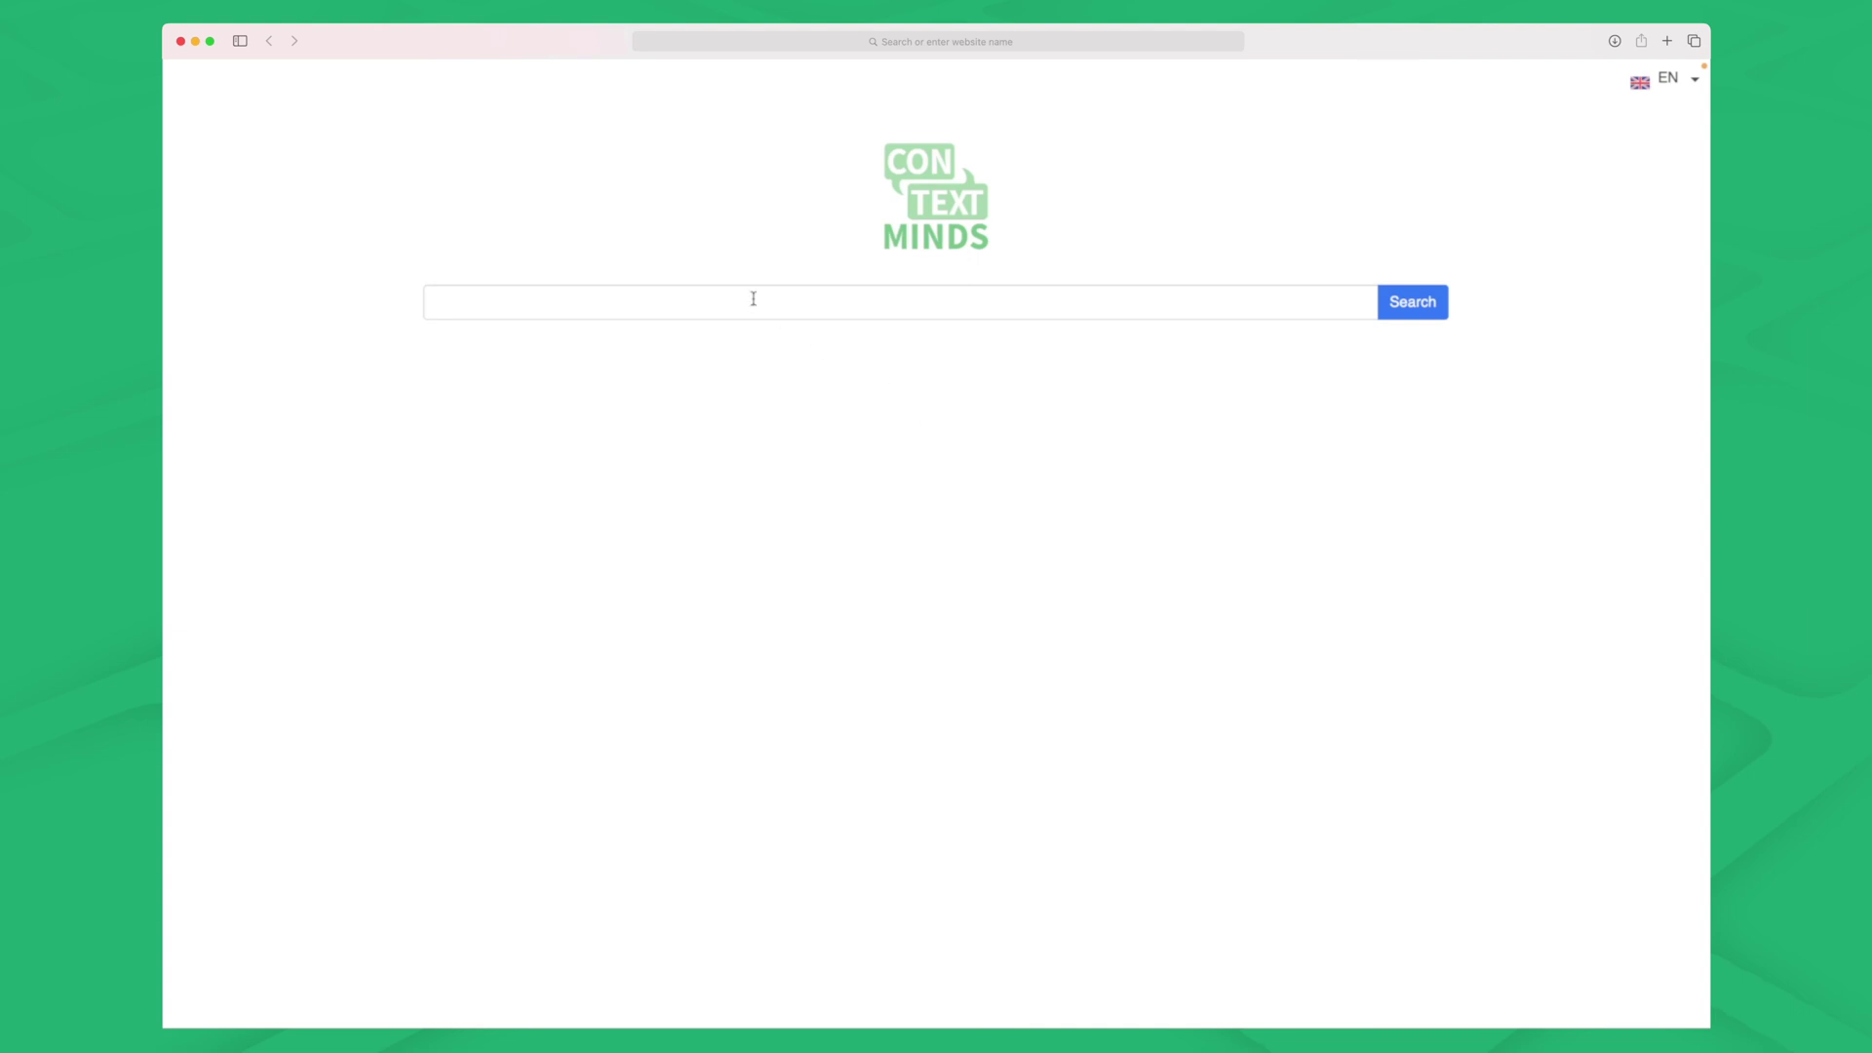
- Search public maps for 'wordpress' and scroll through results like Hosting Wordpress and WP Fundi
{"action": "type", "text": "wordpress"}
{"action": "left_click", "coordinate": [1449, 305]}
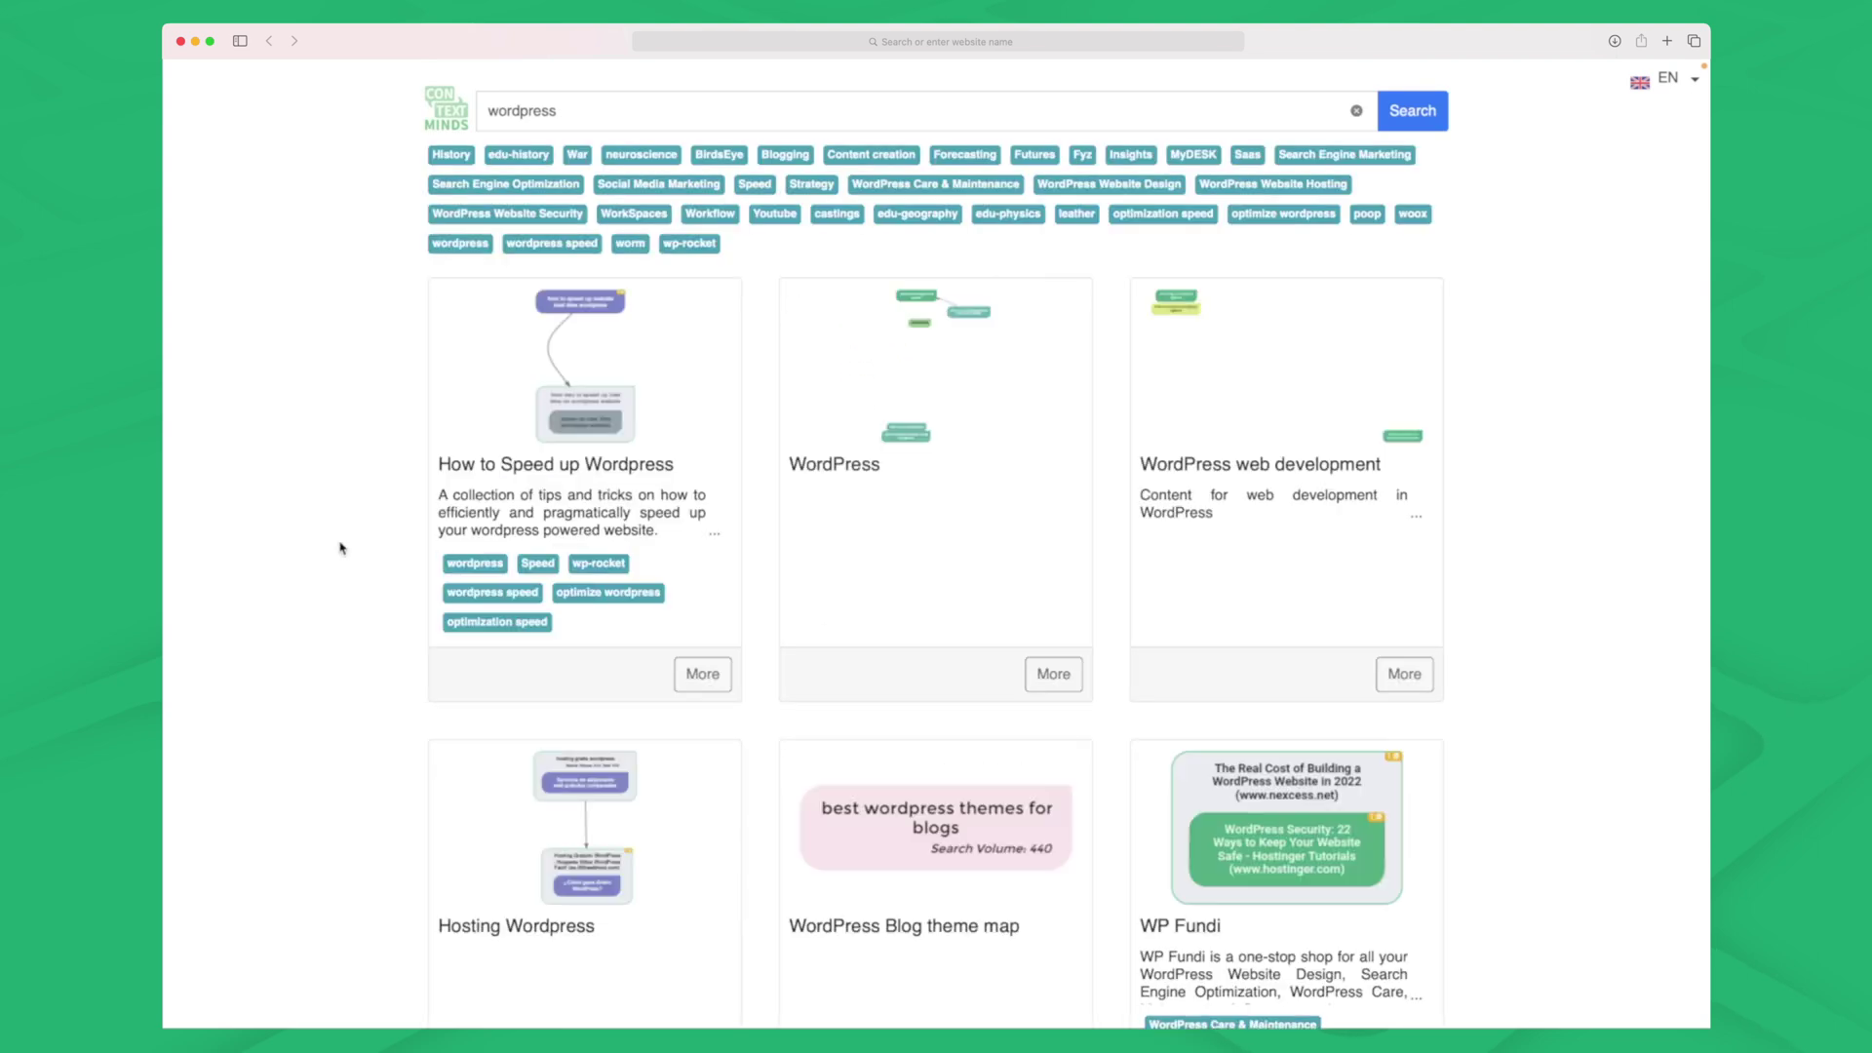
{"action": "scroll", "coordinate": [351, 536], "scroll_direction": "down", "scroll_amount": 7}
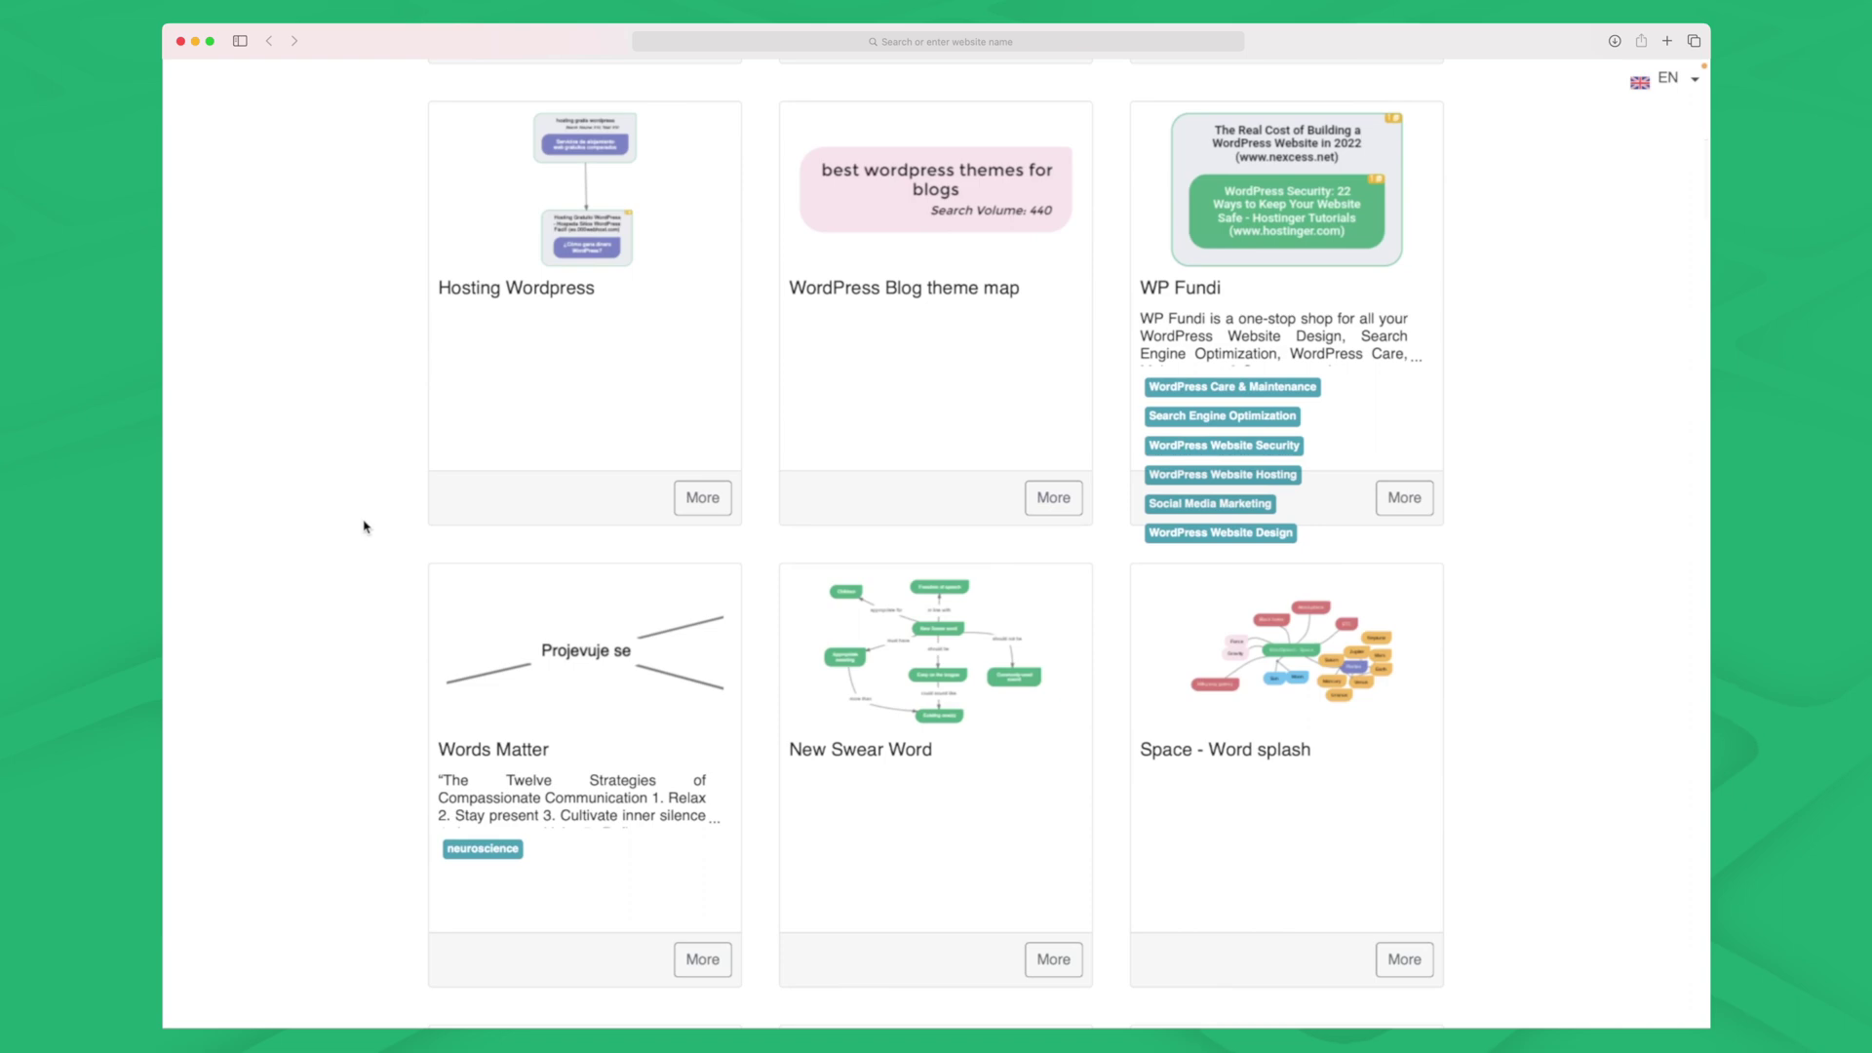
{"action": "scroll", "coordinate": [363, 527], "scroll_direction": "down", "scroll_amount": 12}
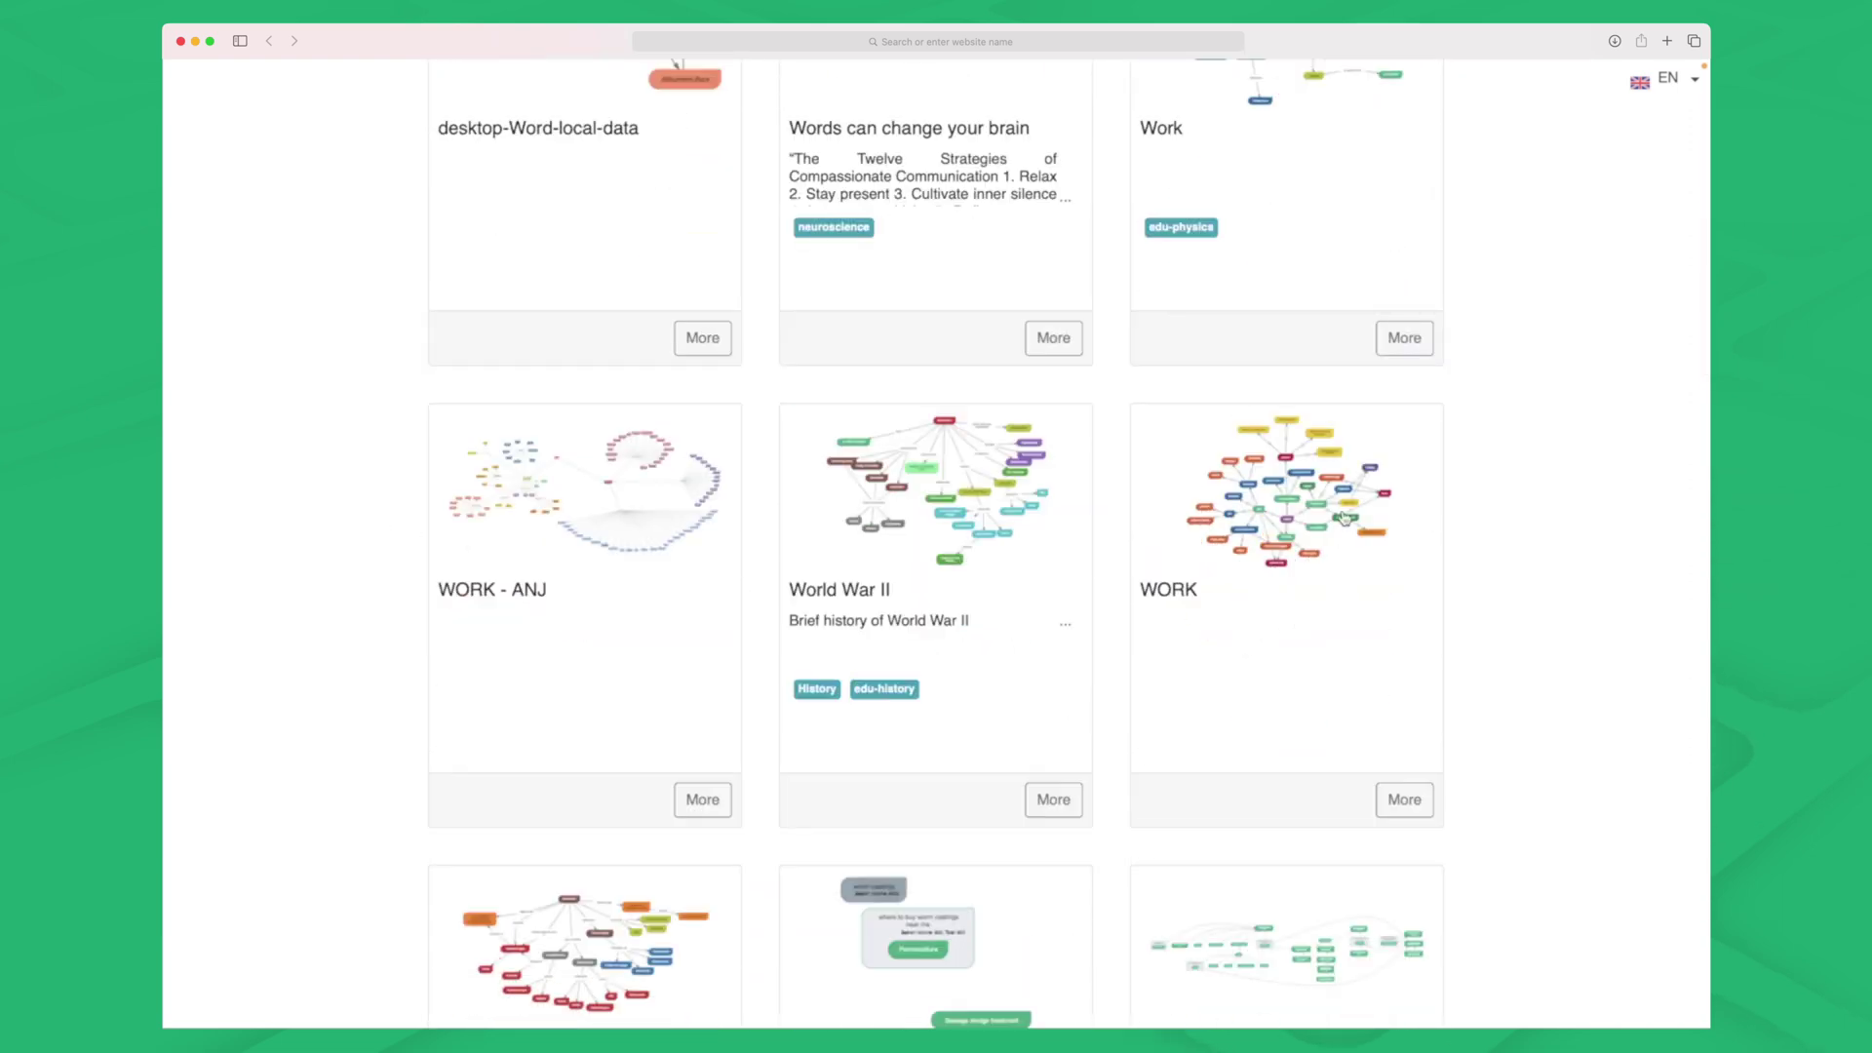
{"action": "scroll", "coordinate": [1273, 480], "scroll_direction": "down", "scroll_amount": 3}
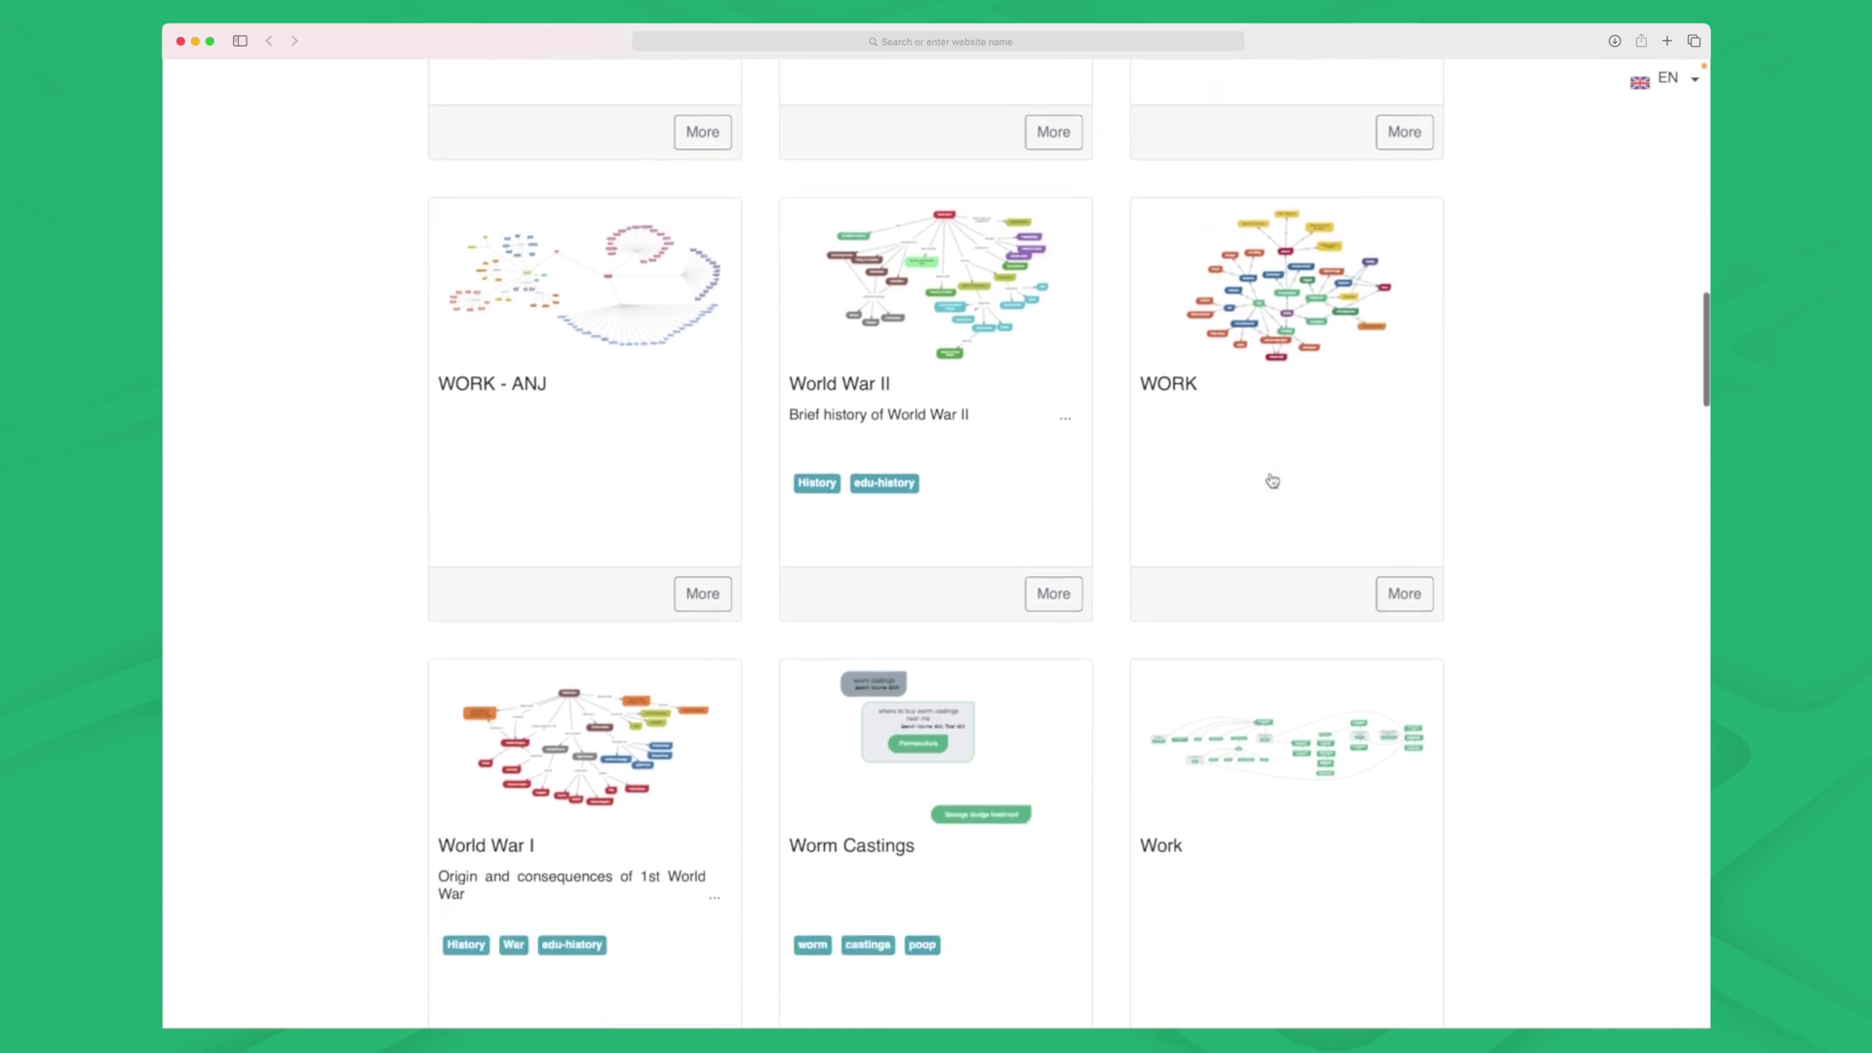
{"action": "scroll", "coordinate": [1273, 480], "scroll_direction": "down", "scroll_amount": 12}
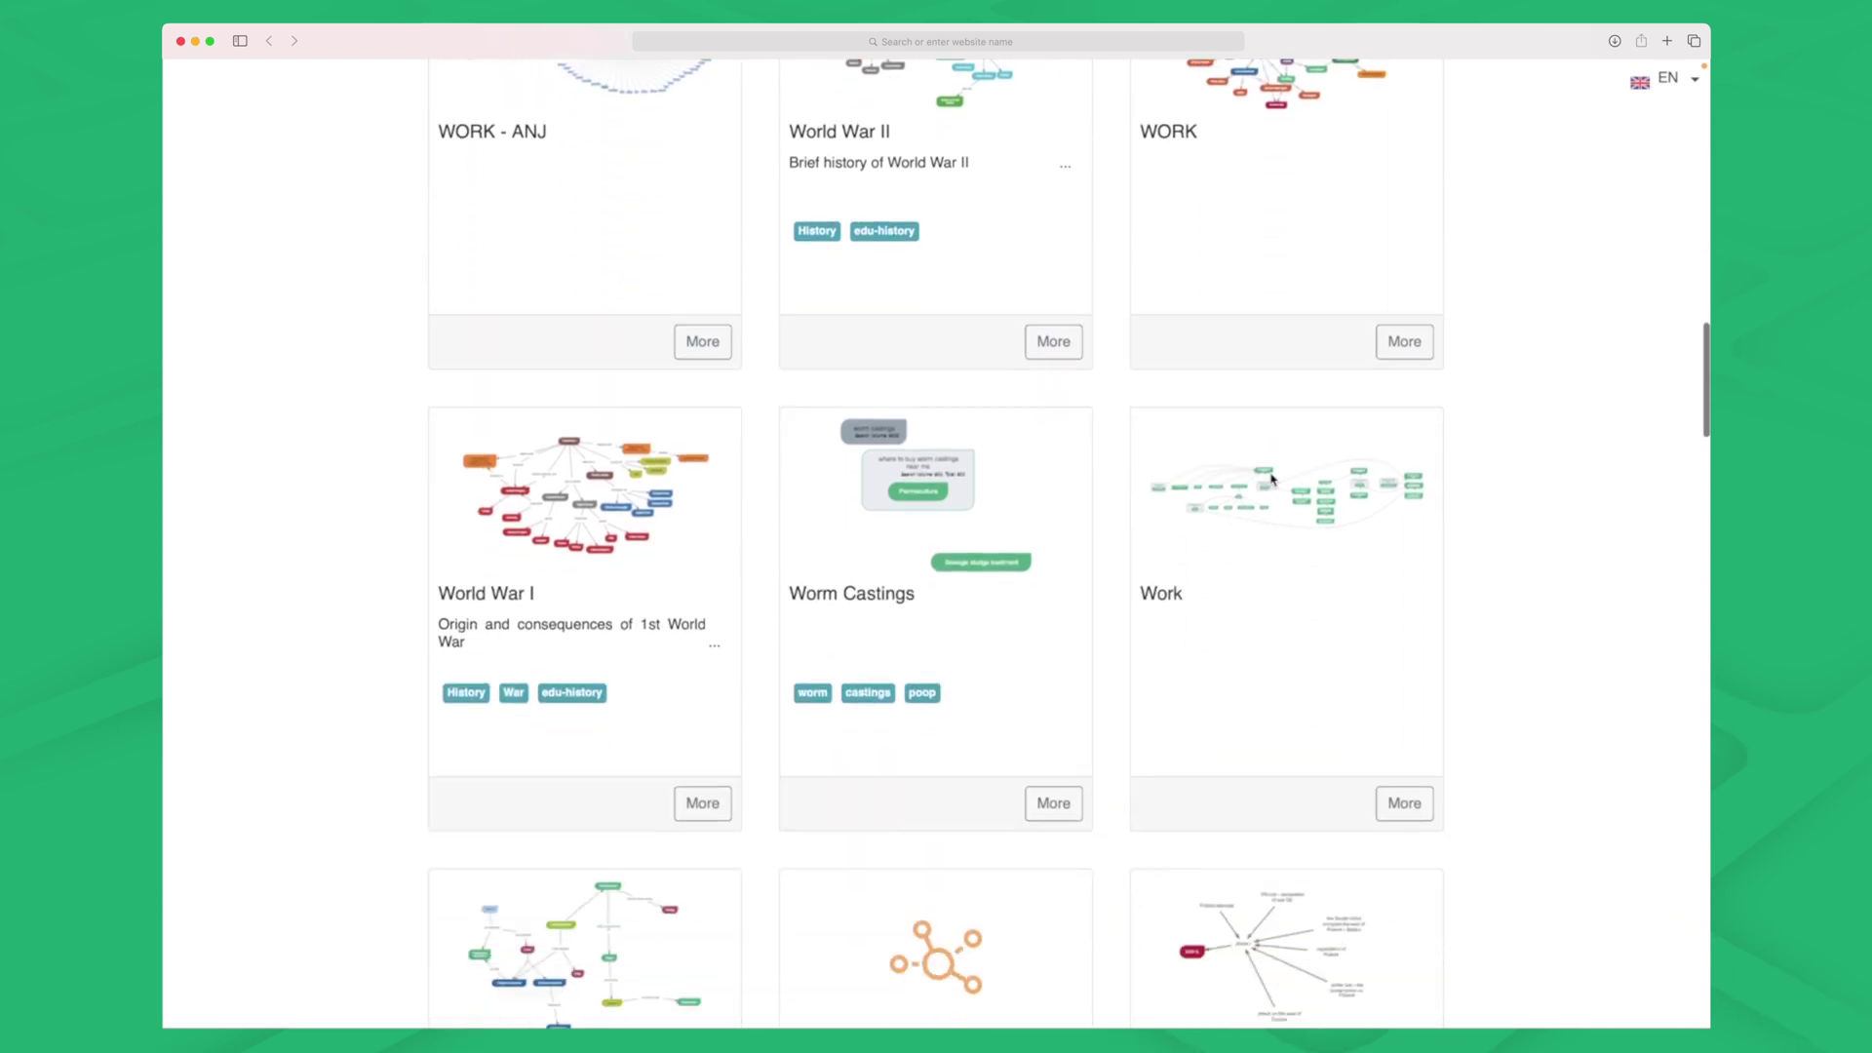
{"action": "scroll", "coordinate": [1273, 480], "scroll_direction": "down", "scroll_amount": 1}
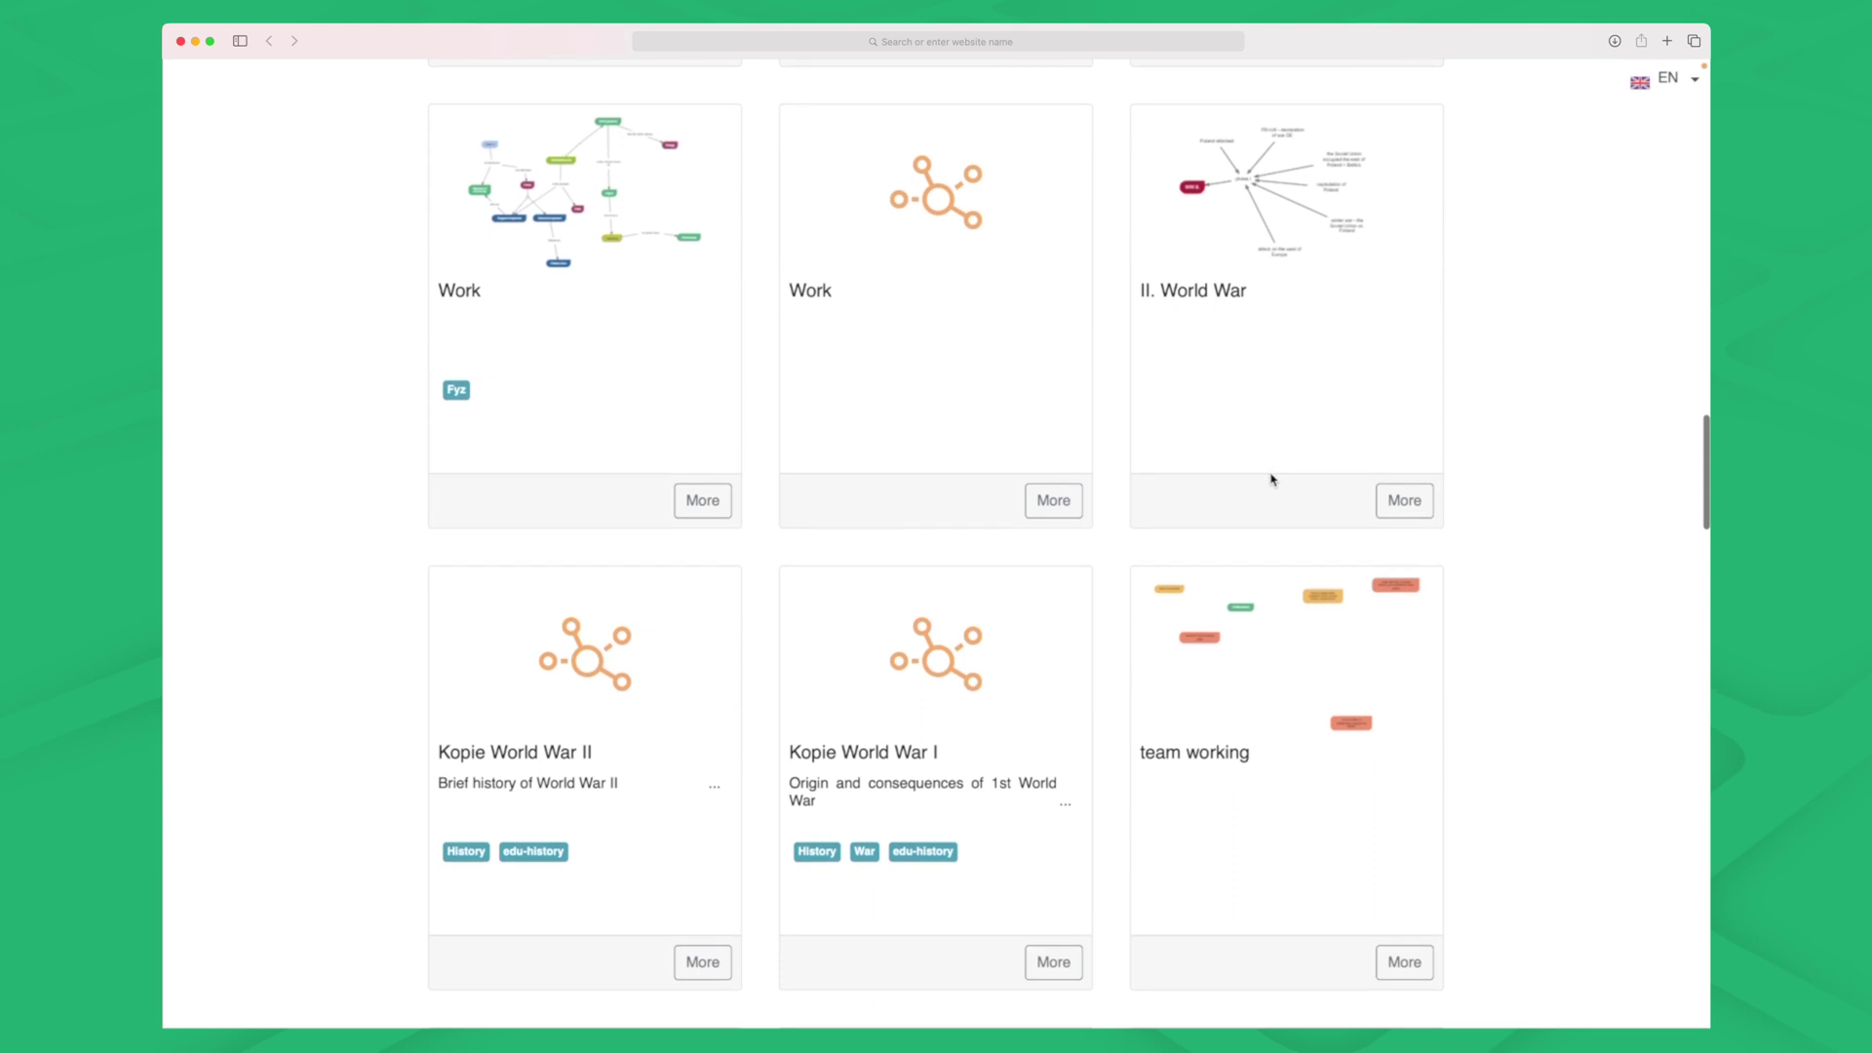
{"action": "scroll", "coordinate": [1273, 480], "scroll_direction": "up", "scroll_amount": 20}
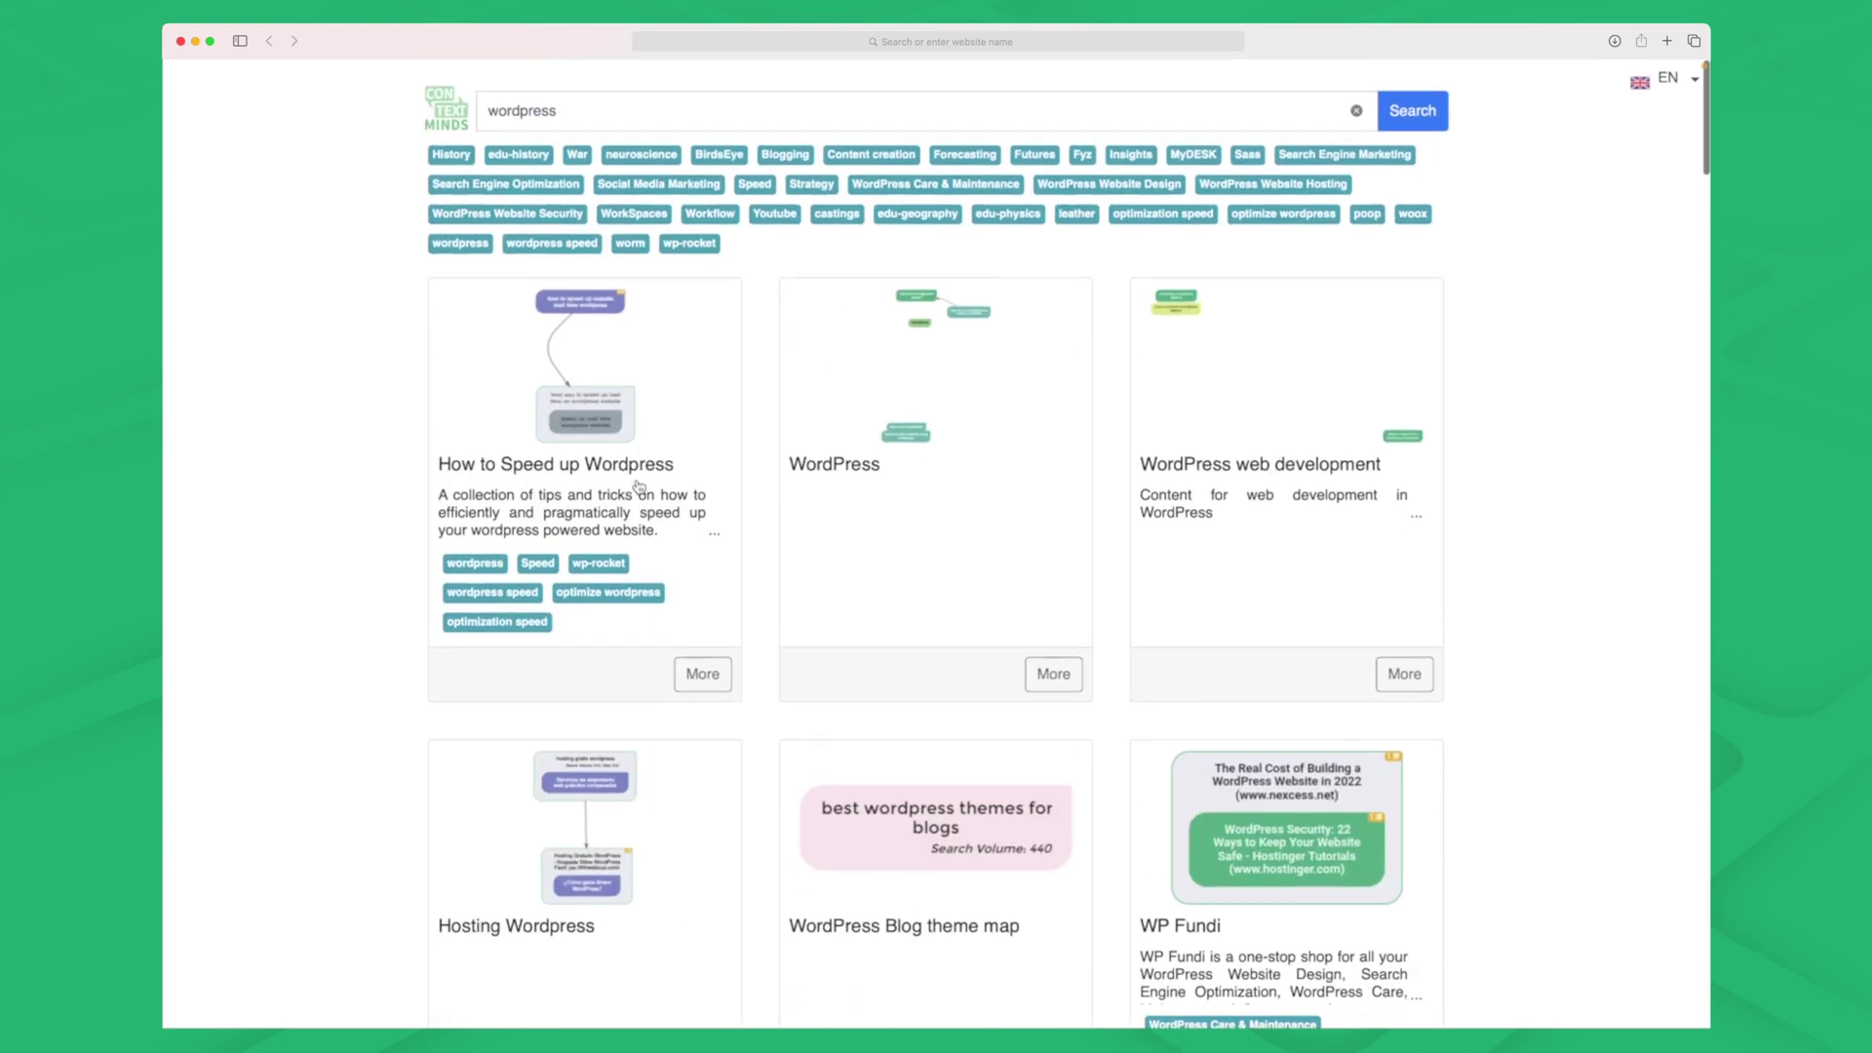
- Open the 'How to Speed up Wordpress' public map from the results
{"action": "left_click", "coordinate": [556, 347]}
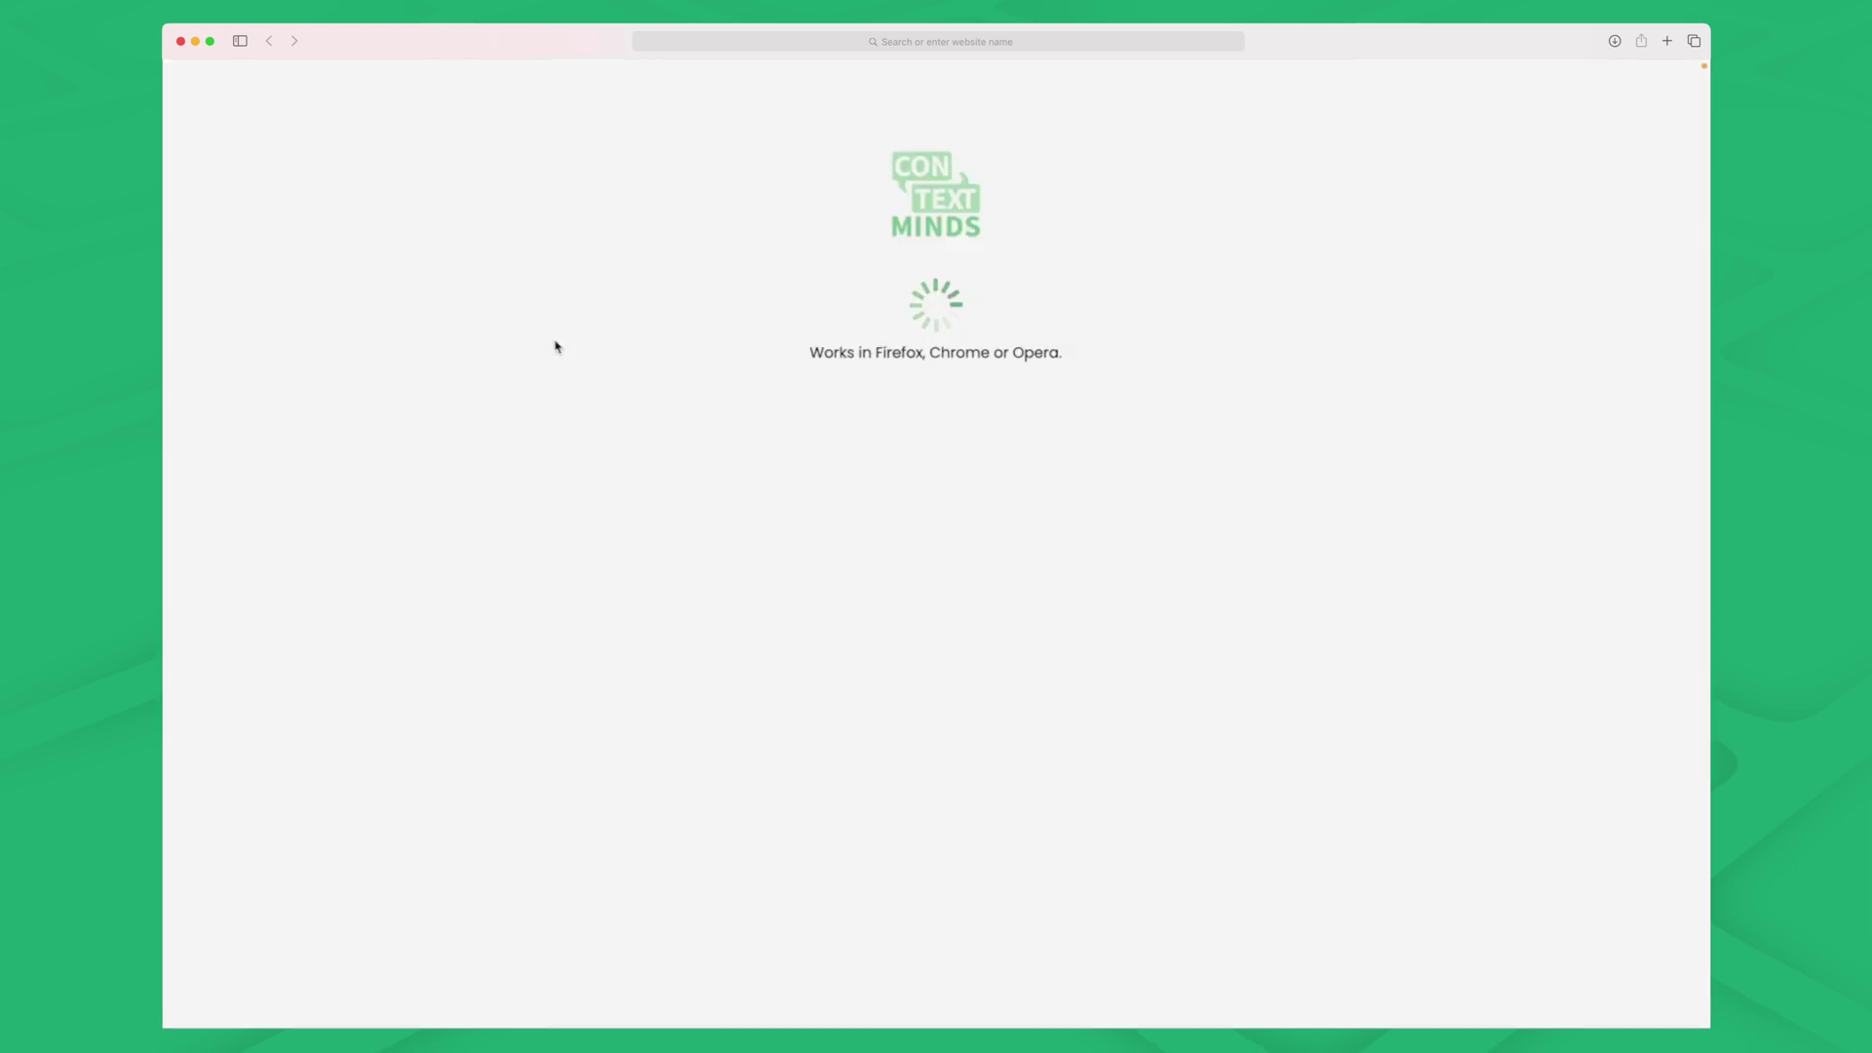